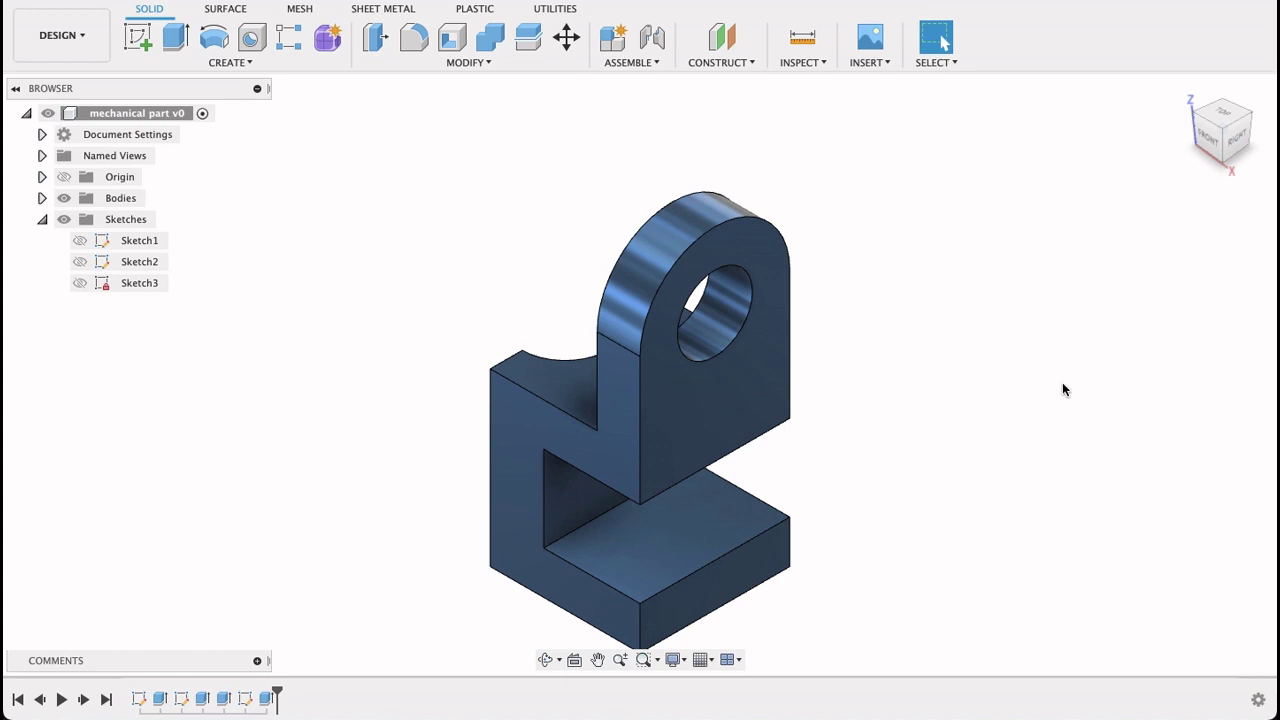
- Orbit the finished reference fixture to inspect its stepped side, then snap to a corner view
shift+middle_drag(948, 432, 1200, 224)
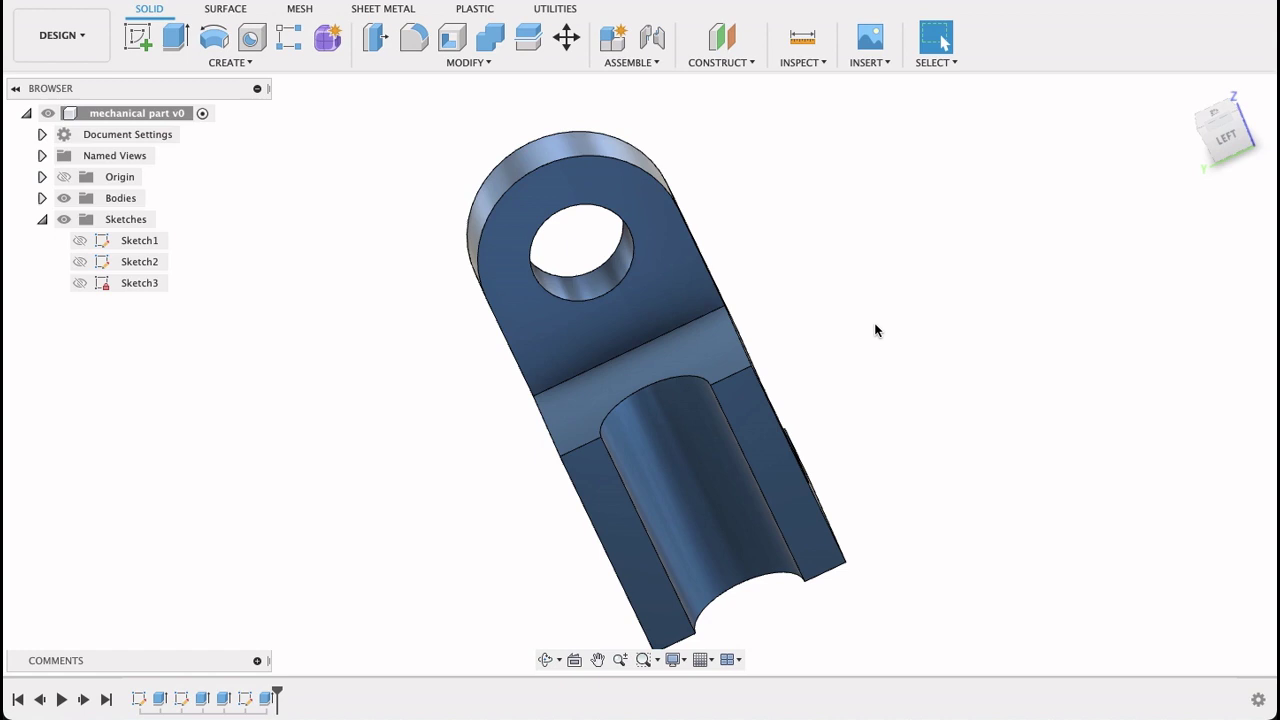
shift+middle_drag(716, 211, 780, 191)
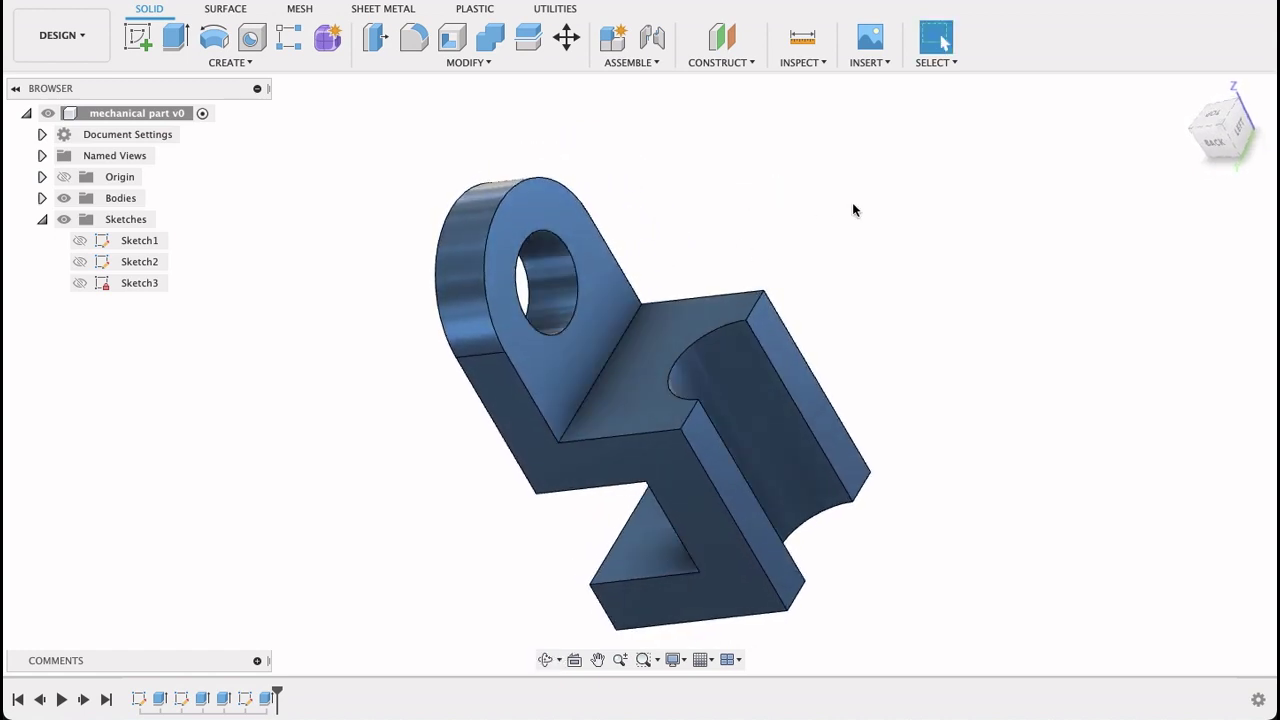
click(1229, 131)
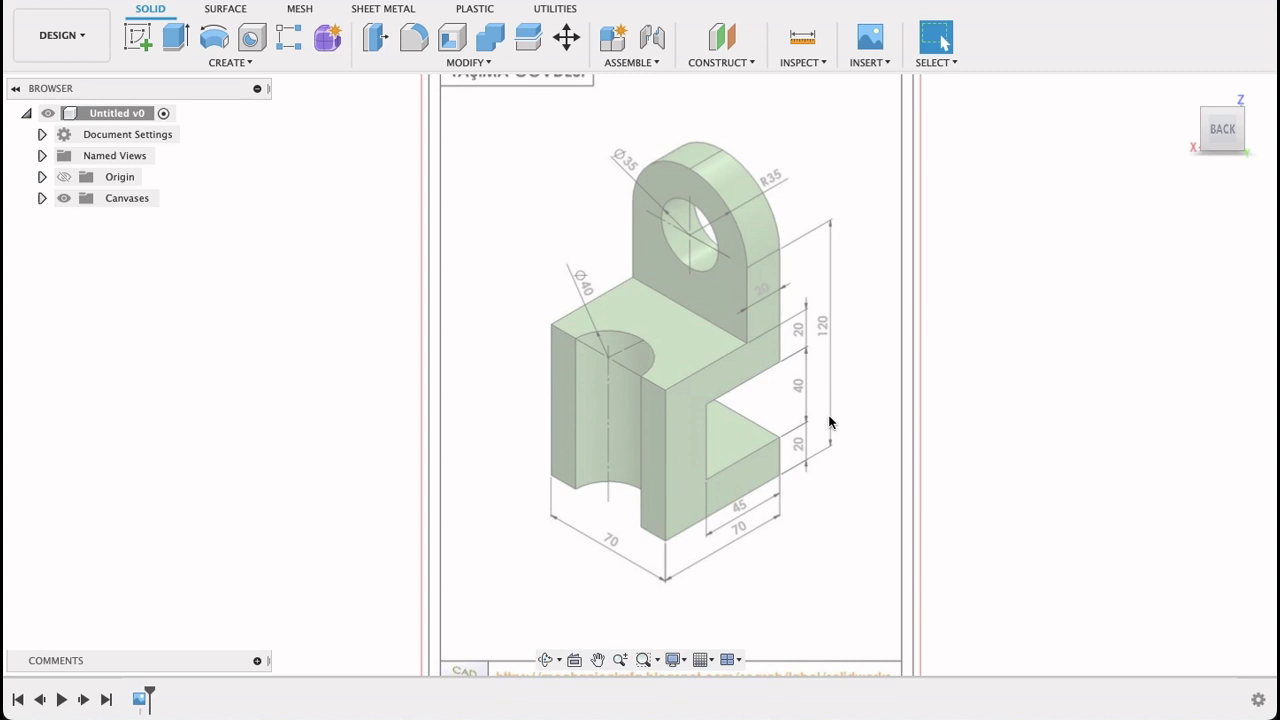
- In mechanical part v0, face the front and start a sketch on the front plane
click(400, 2)
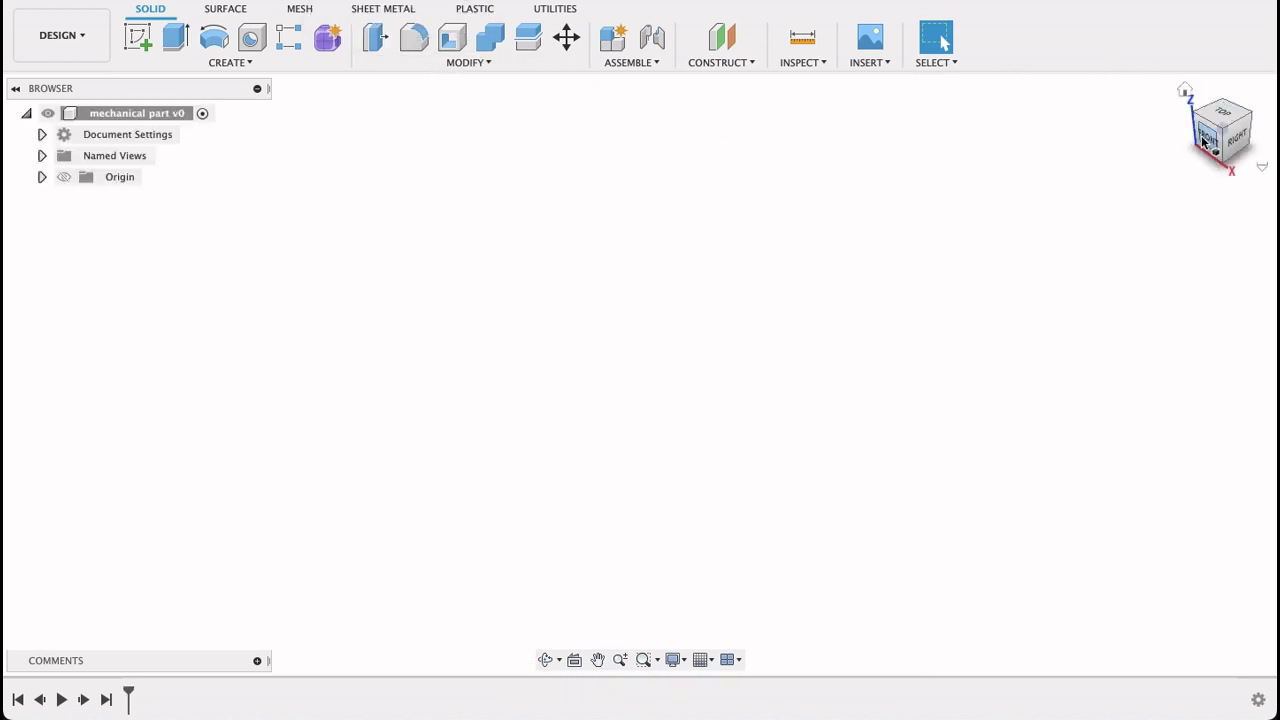
click(1204, 152)
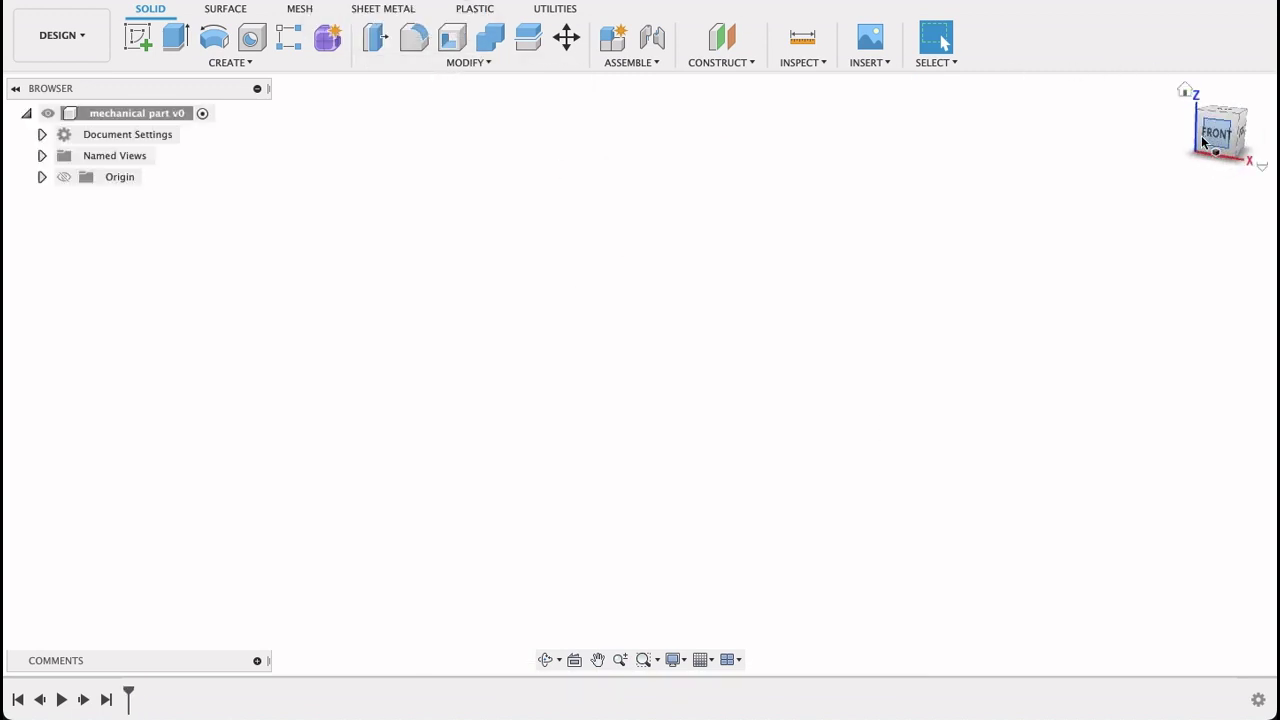
click(138, 37)
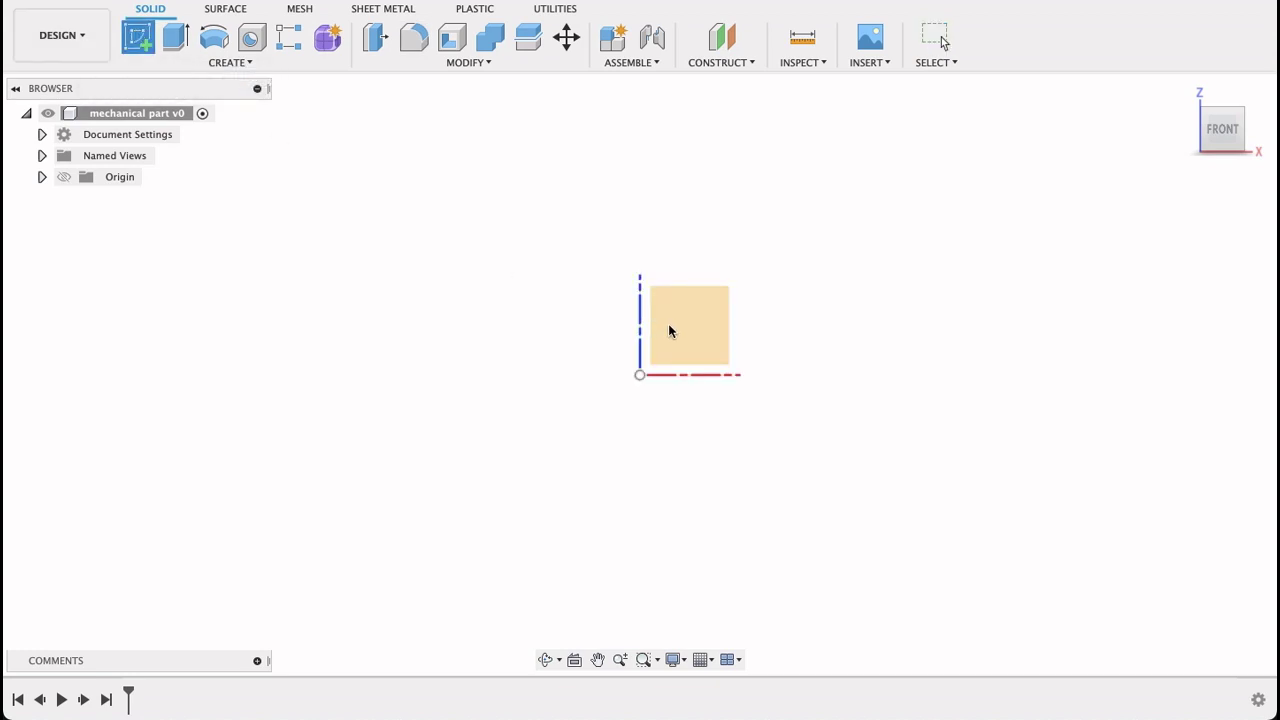
click(694, 324)
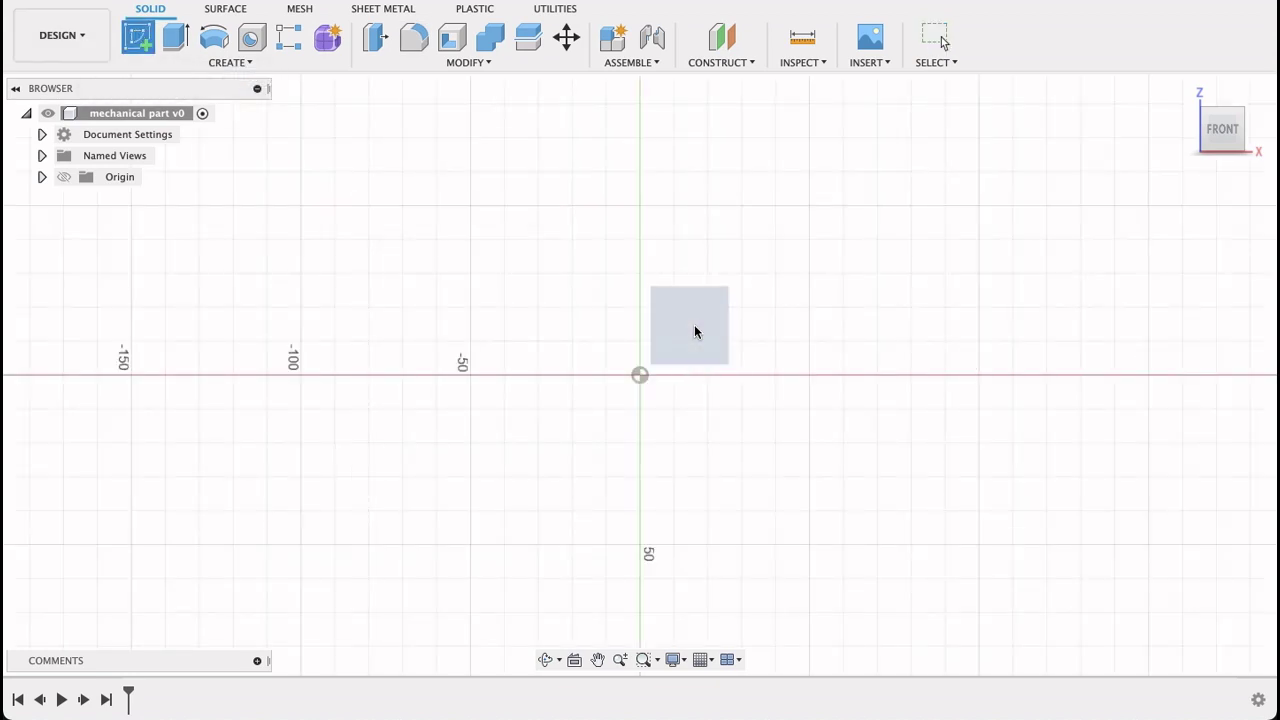
- Draw a two-point rectangle from the origin and place a width dimension on its bottom edge
click(175, 38)
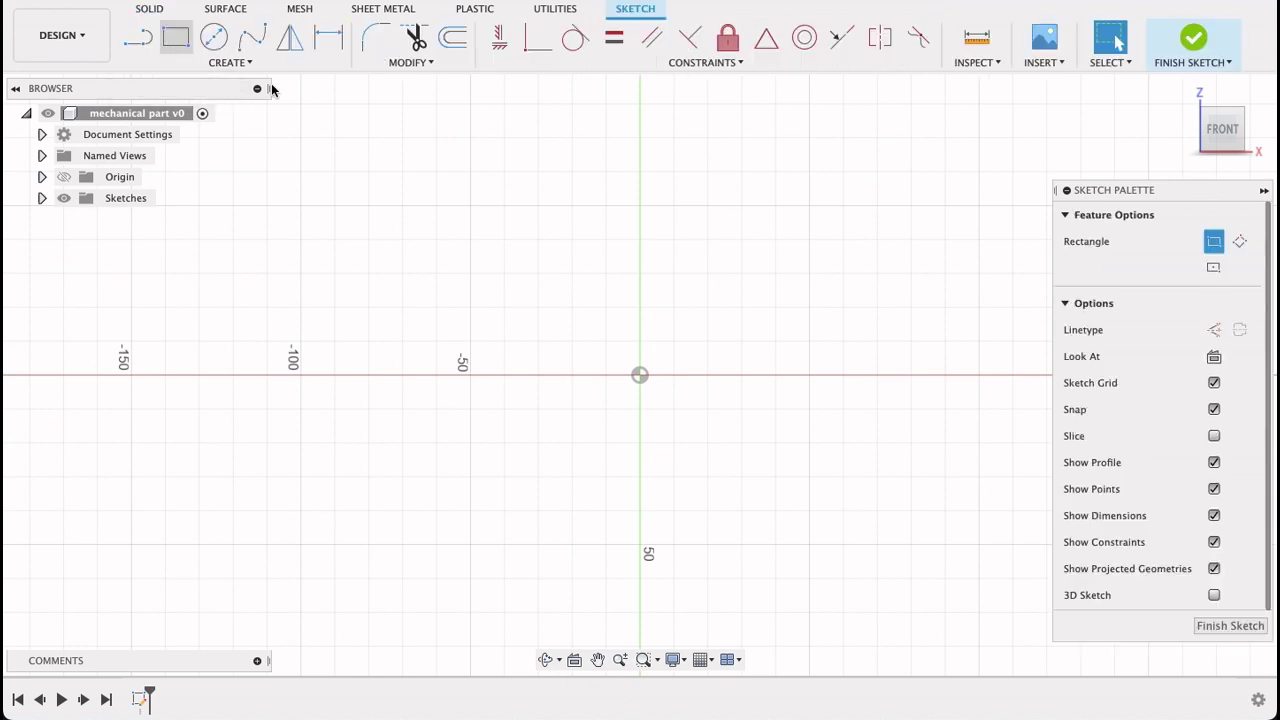
click(640, 375)
click(959, 319)
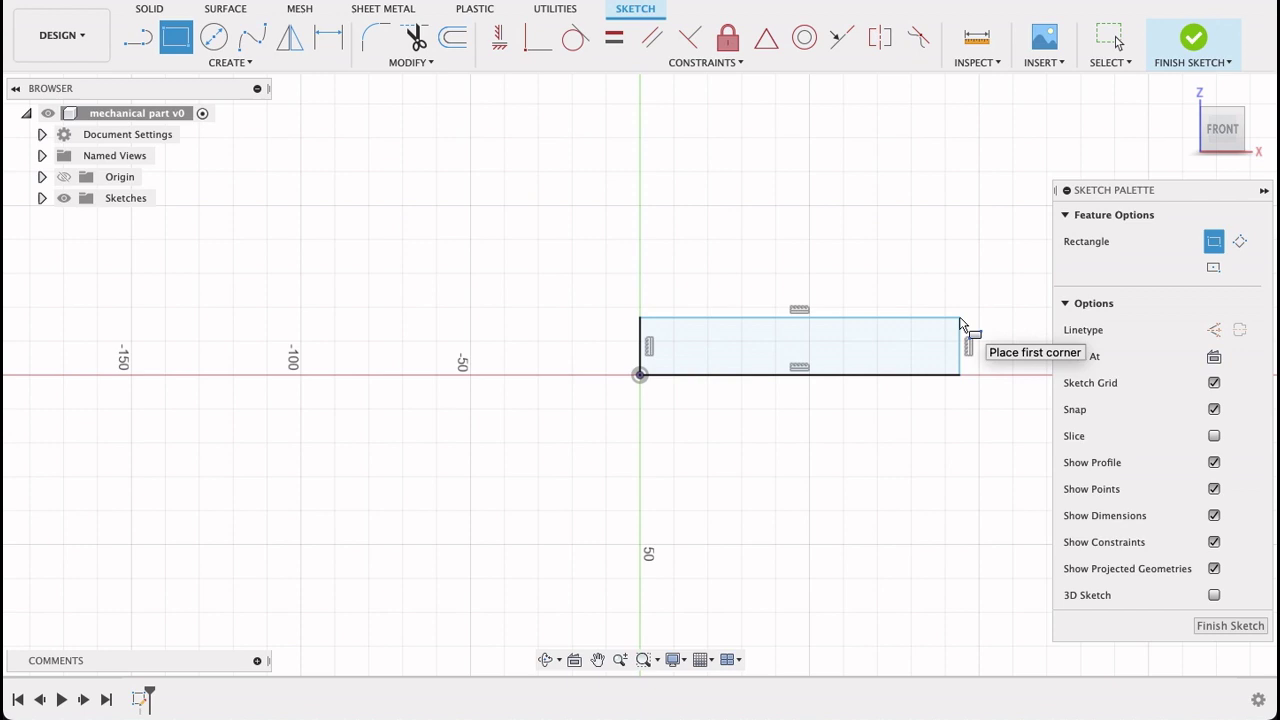
key(Escape)
key(d)
click(829, 376)
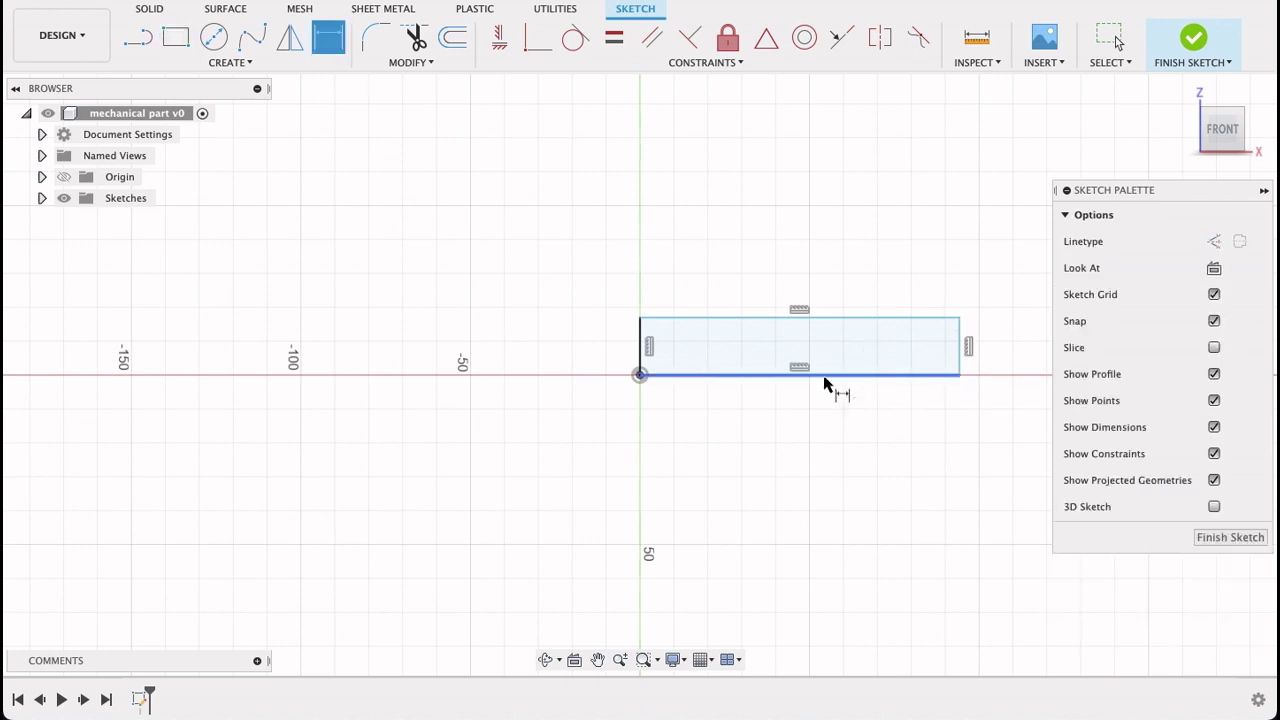
click(814, 428)
- Enter 70 mm as the base rectangle's width
text(70)
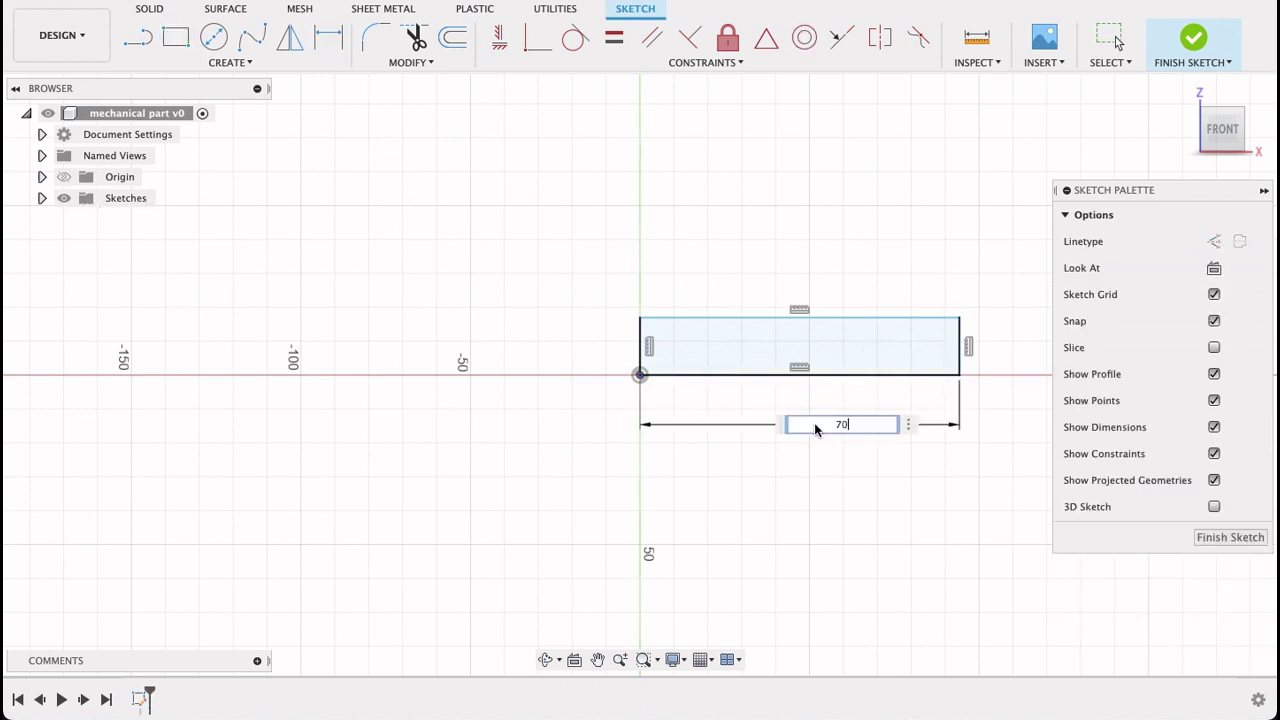
key(Return)
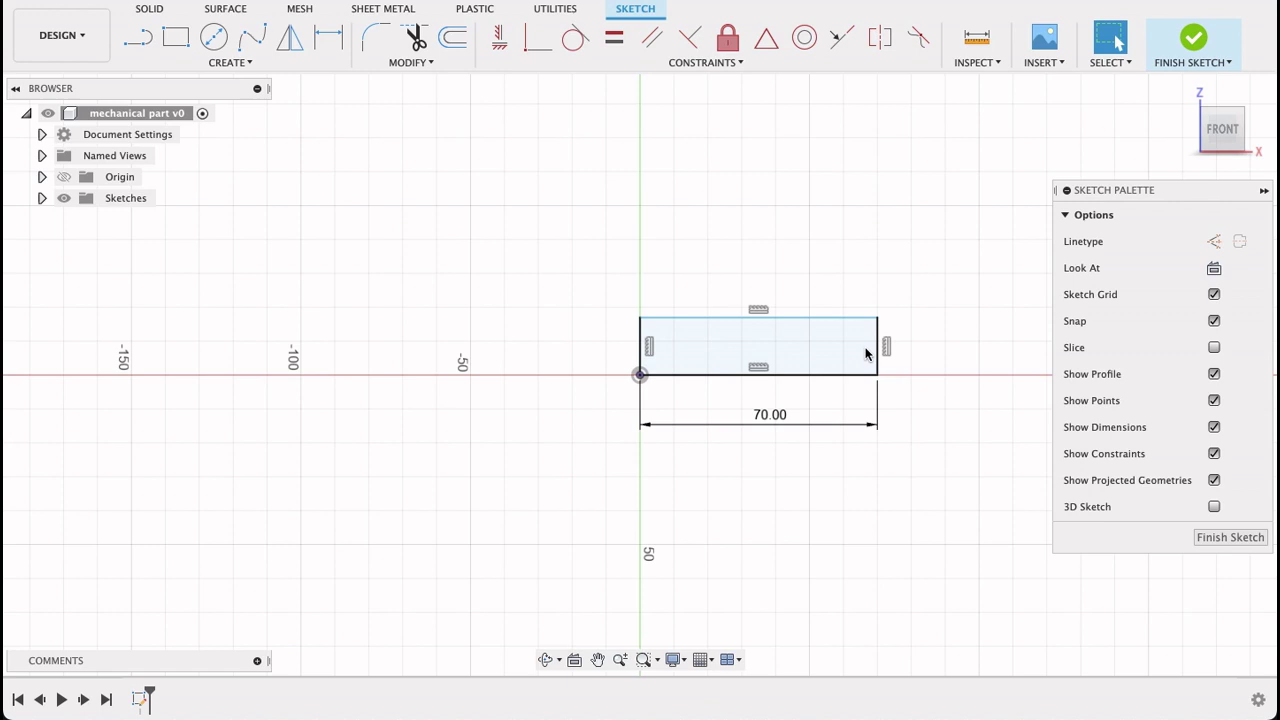
- Dimension the base rectangle's right edge to 20 mm tall
key(d)
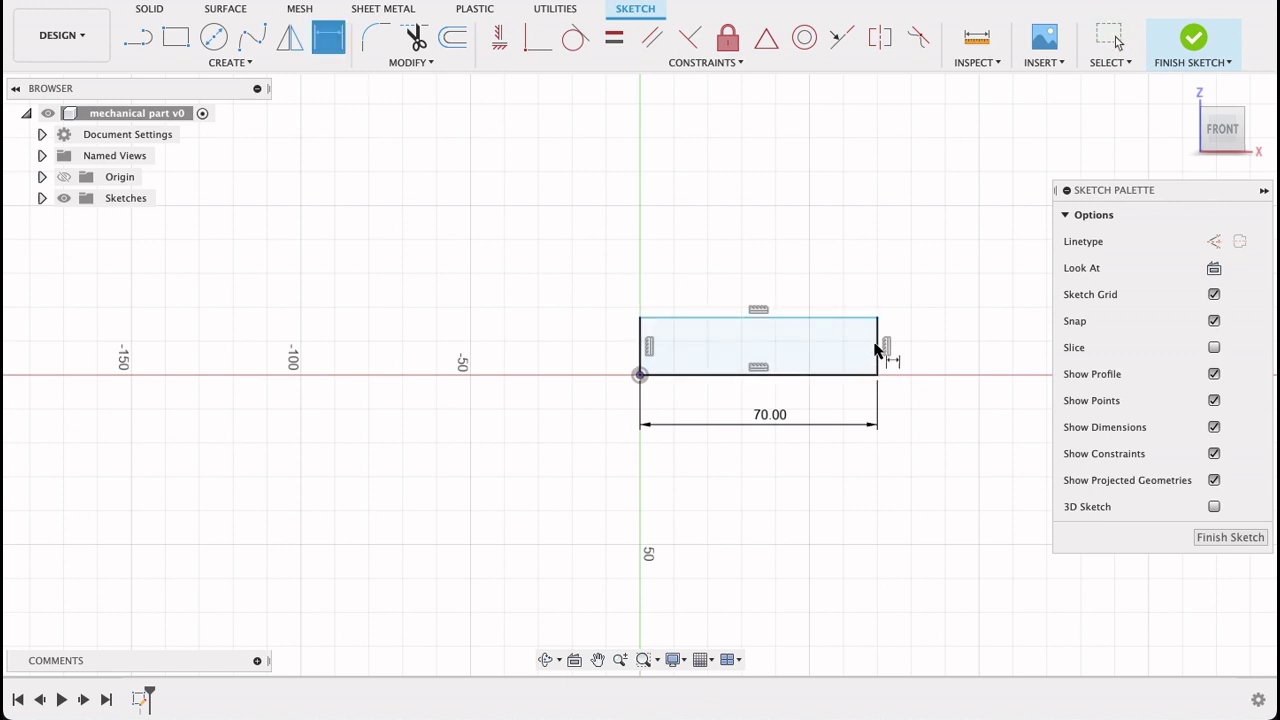
click(879, 358)
click(921, 348)
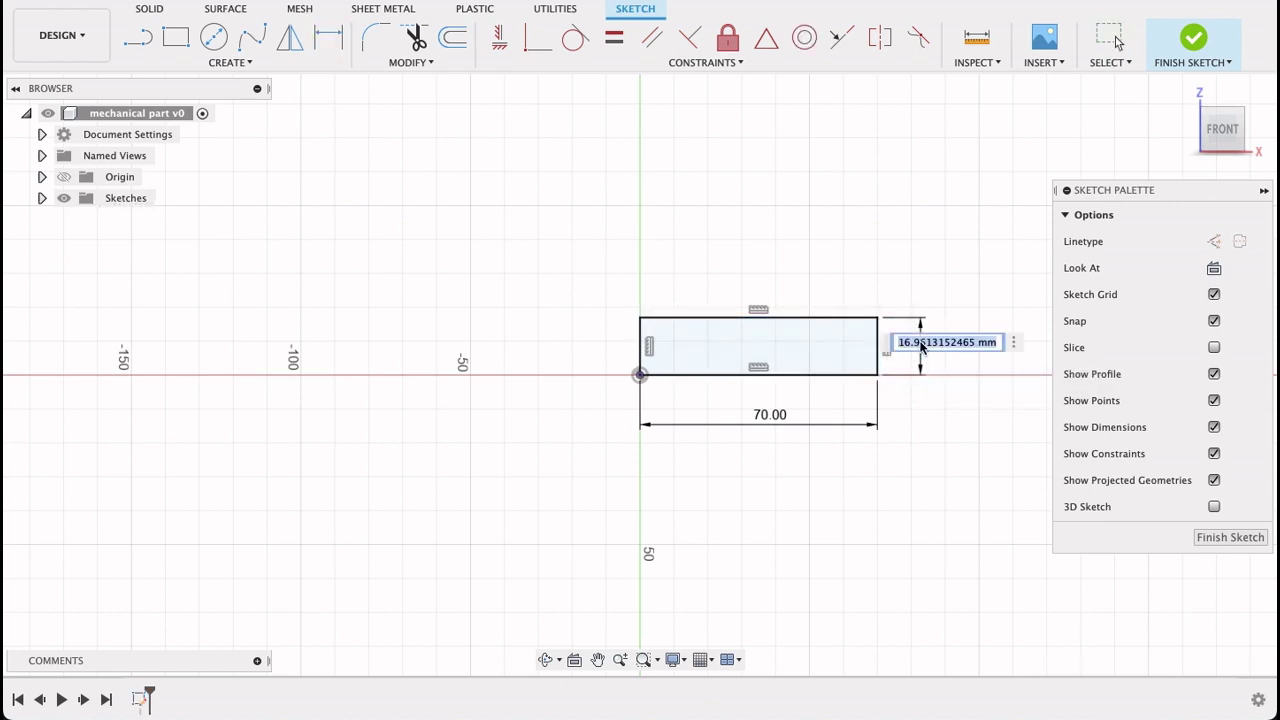
text(20)
key(Return)
- Draw a 25 mm wide, 40 mm tall rectangle from the base's top-left corner
mouse_move(877, 234)
middle_down()
mouse_move(771, 277)
mouse_move(786, 349)
mouse_move(697, 410)
middle_up()
click(175, 37)
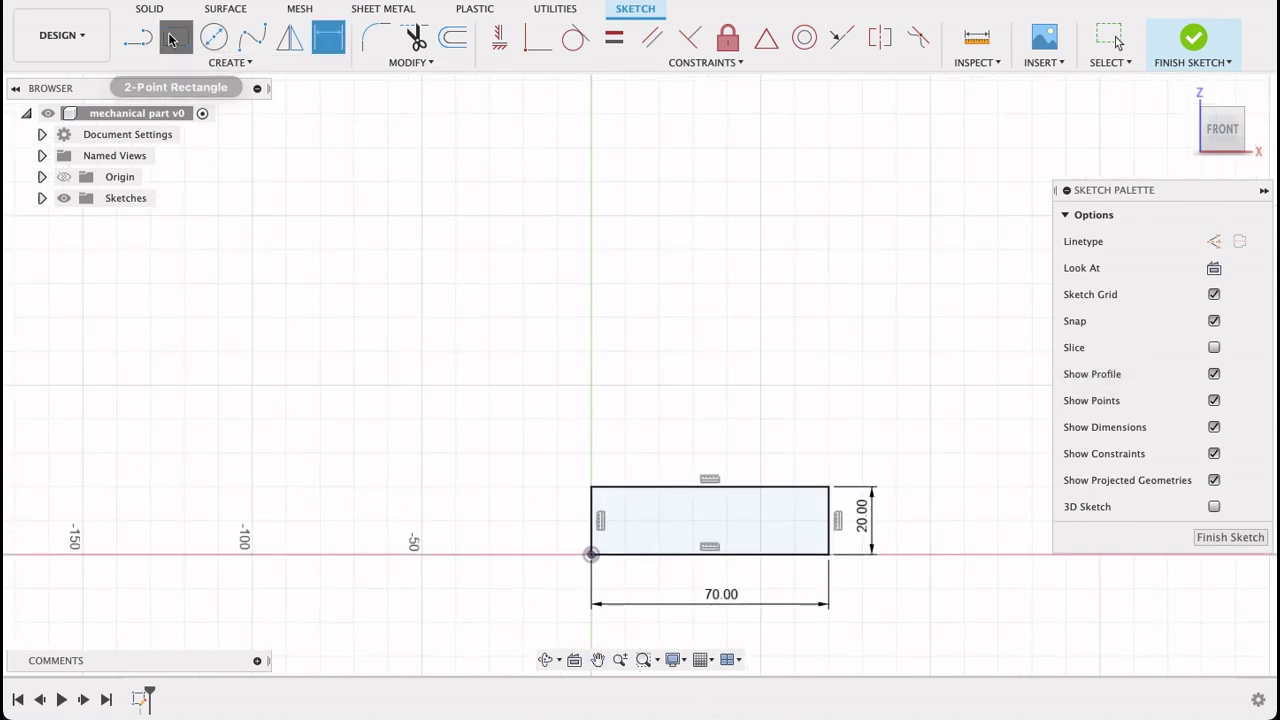
click(592, 488)
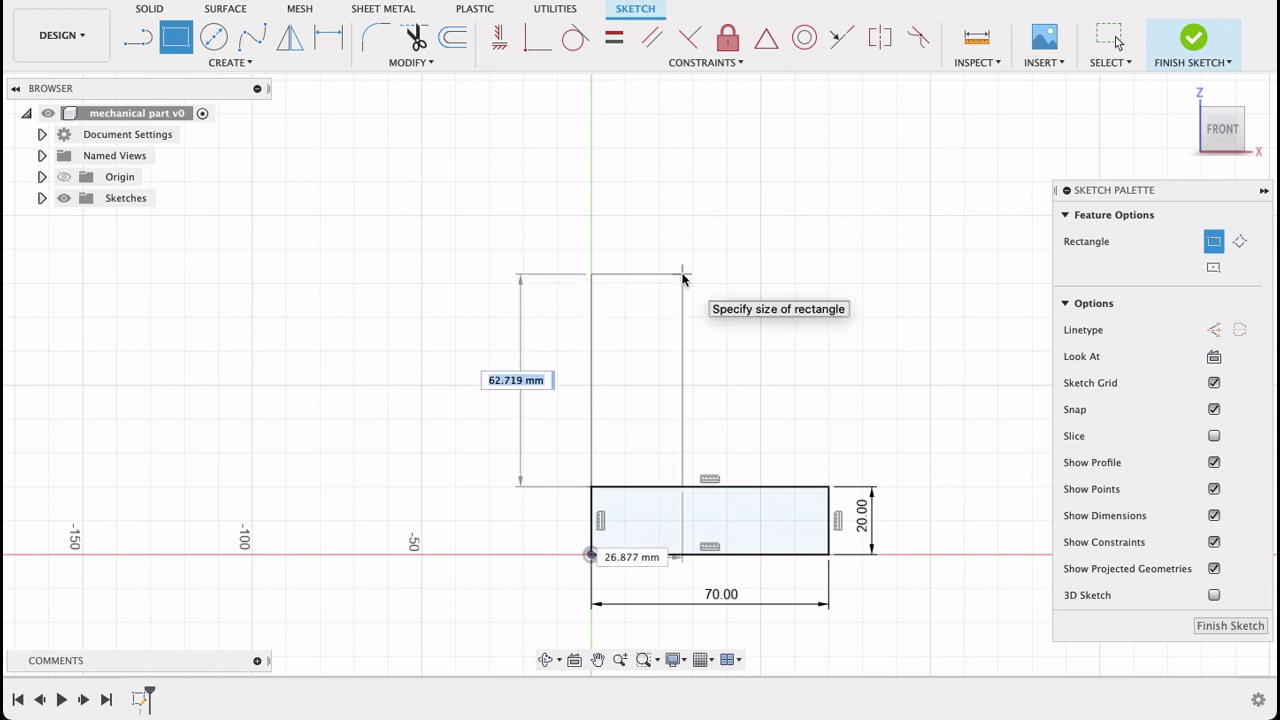
text(40)
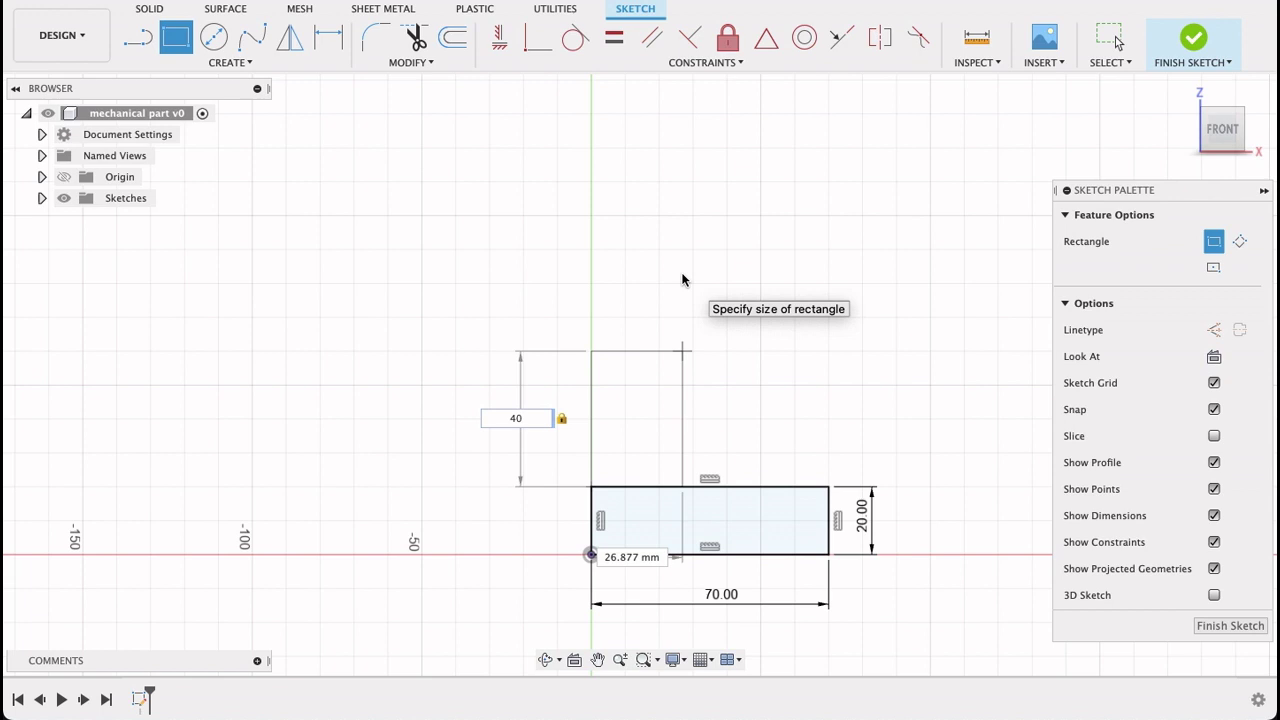
key(Tab)
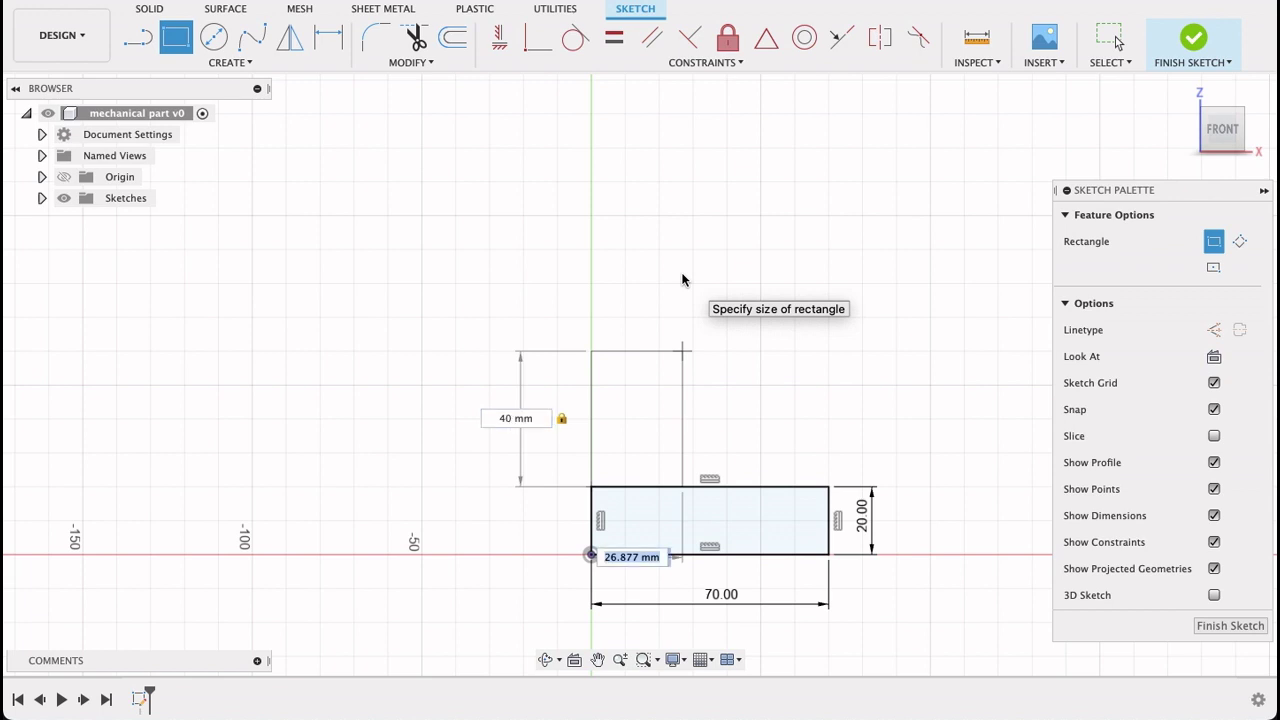
text(25)
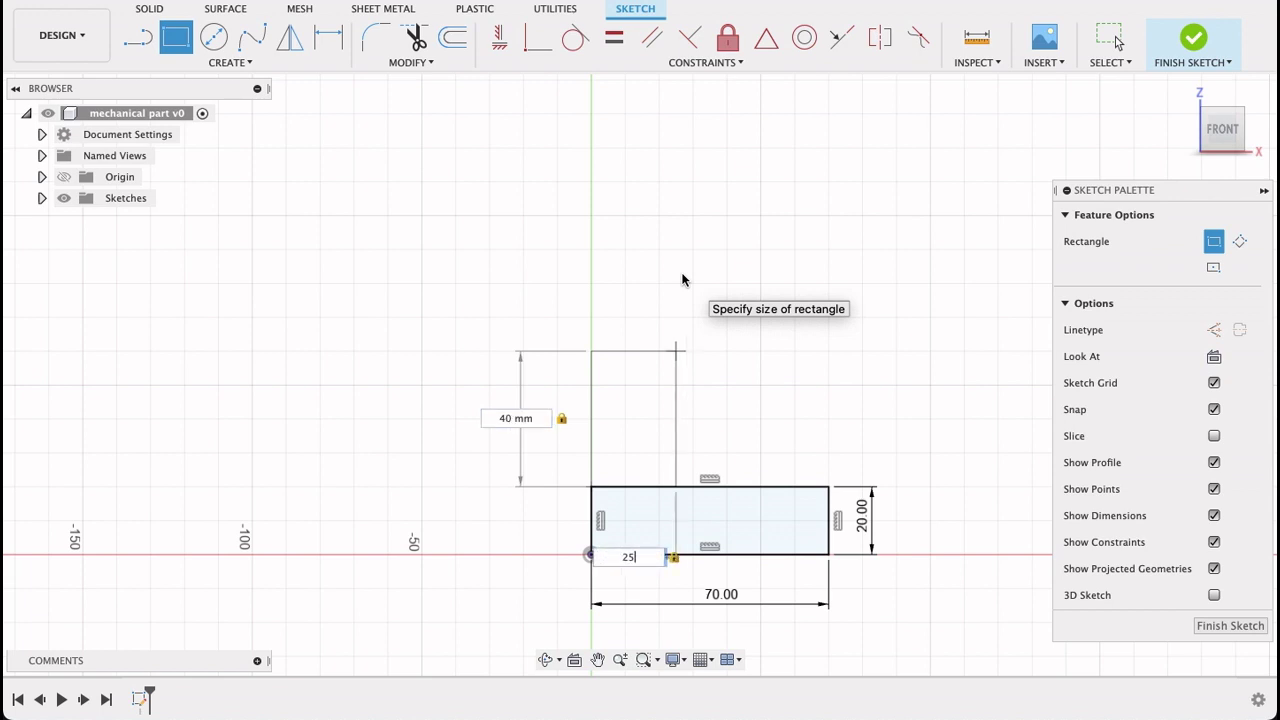
key(Return)
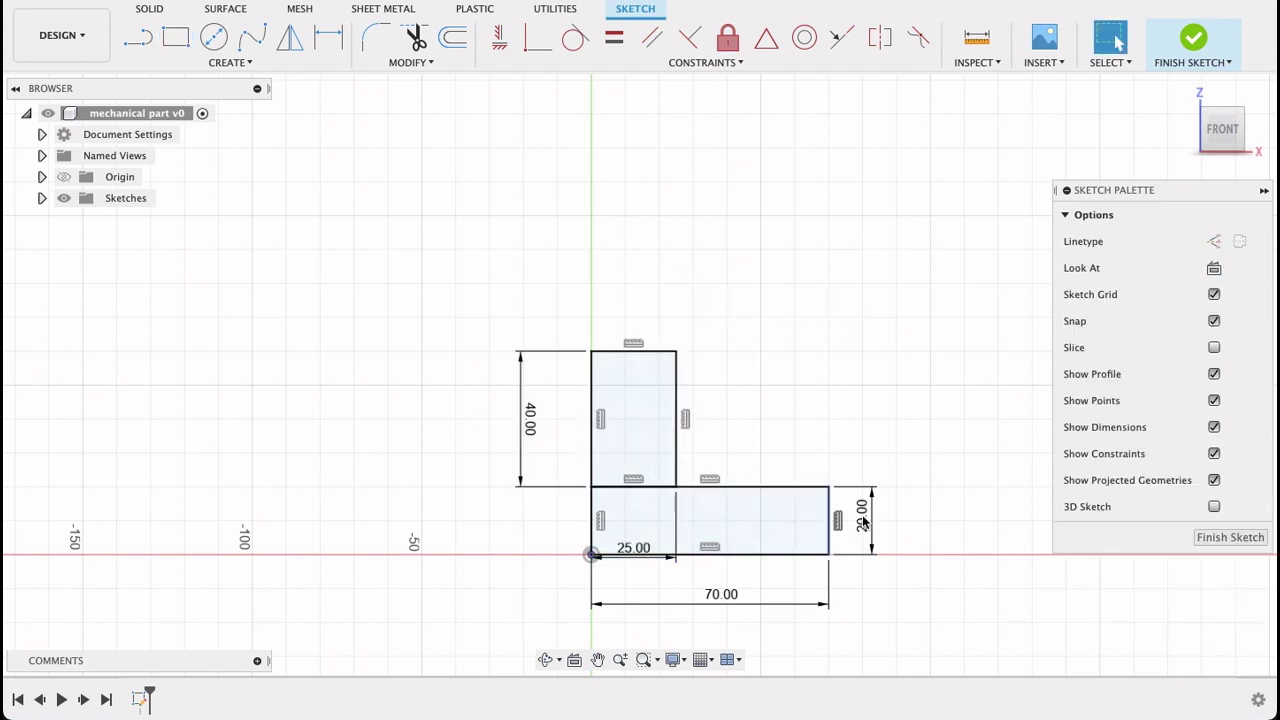
- Draw a 70 × 20 mm rectangle from the upright's top-left corner, capping it
click(175, 37)
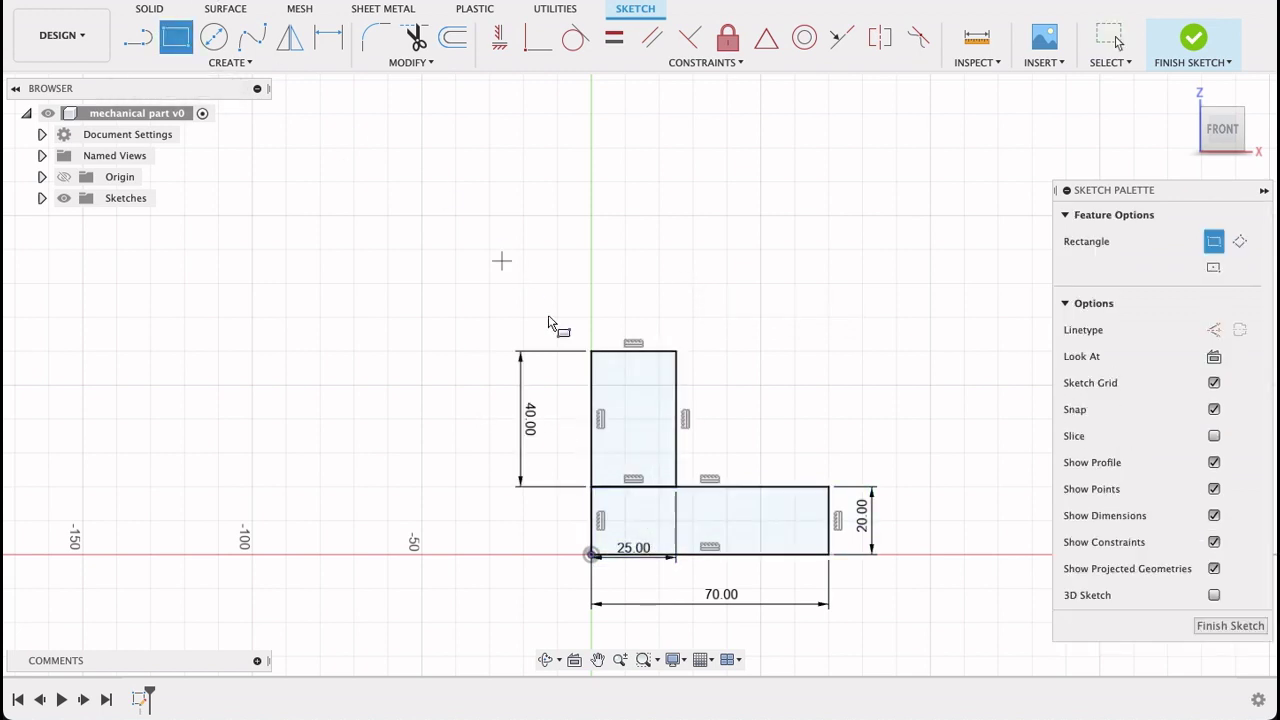
click(592, 351)
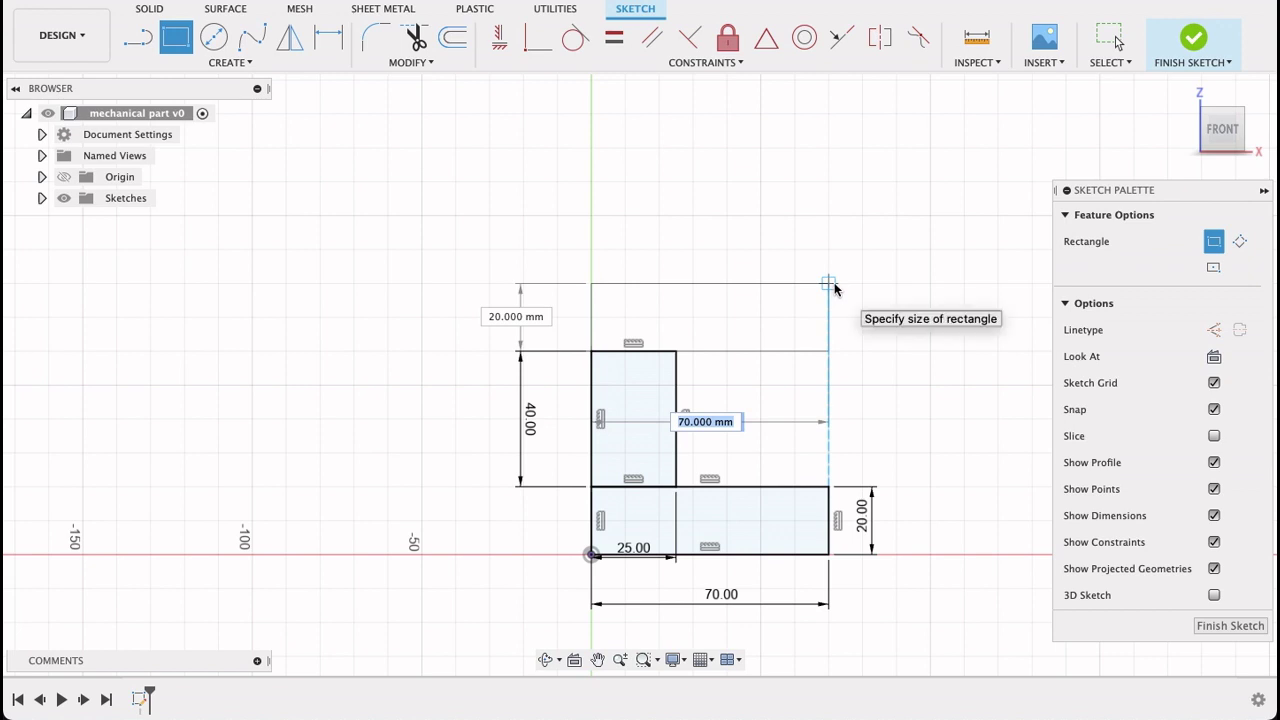
click(835, 289)
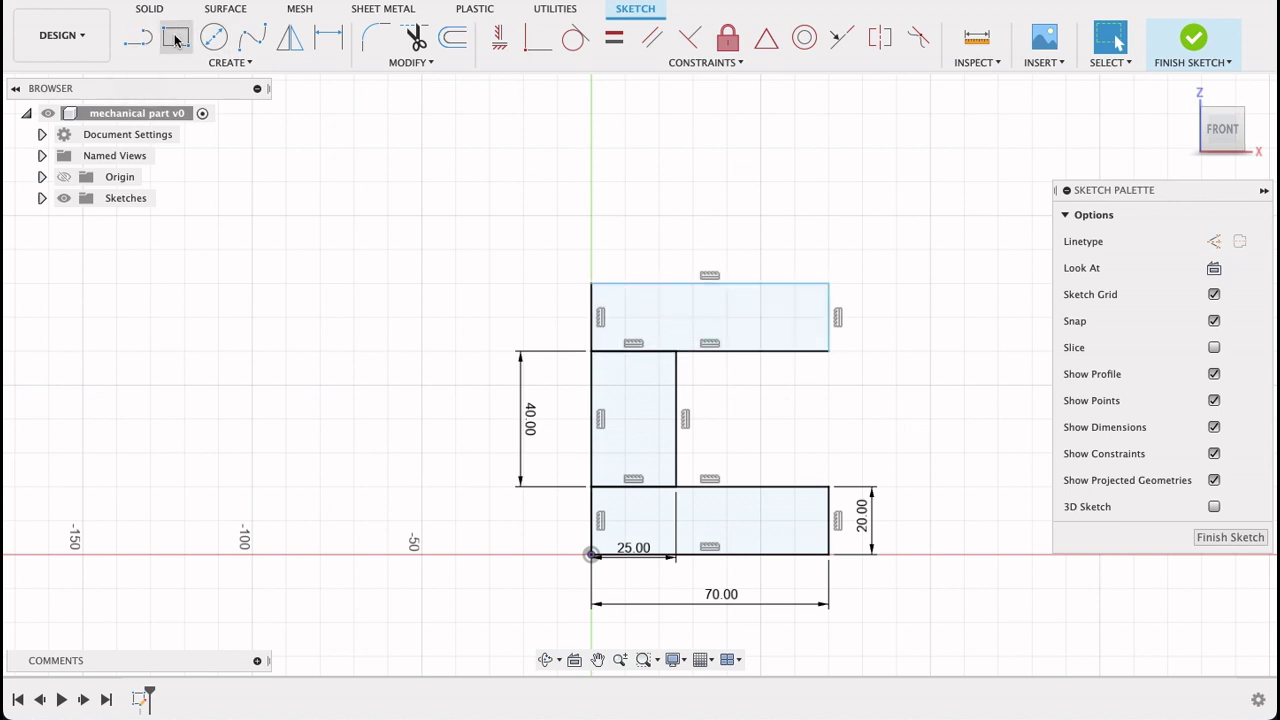
click(175, 38)
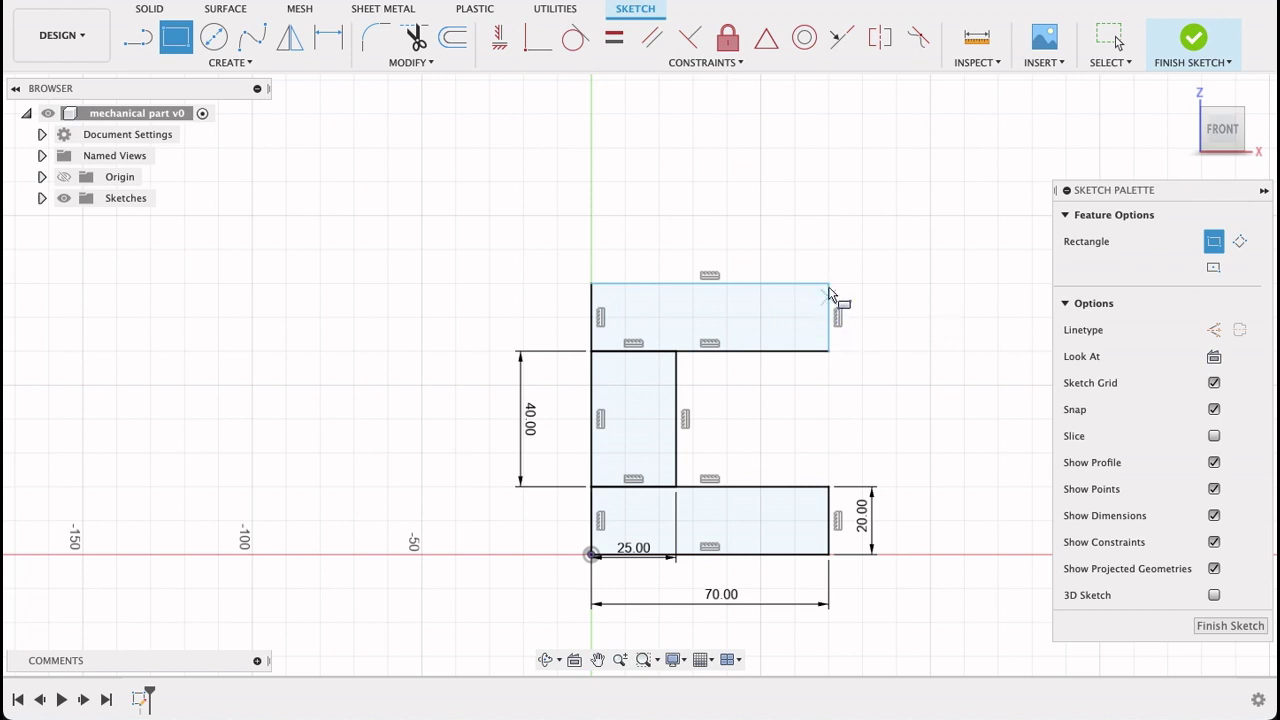
- Draw a 20 mm wide, 75 mm (155-80) tall rectangle from the top bar's top-right corner
scroll(828, 288, down, 3)
middle_drag(852, 235, 843, 309)
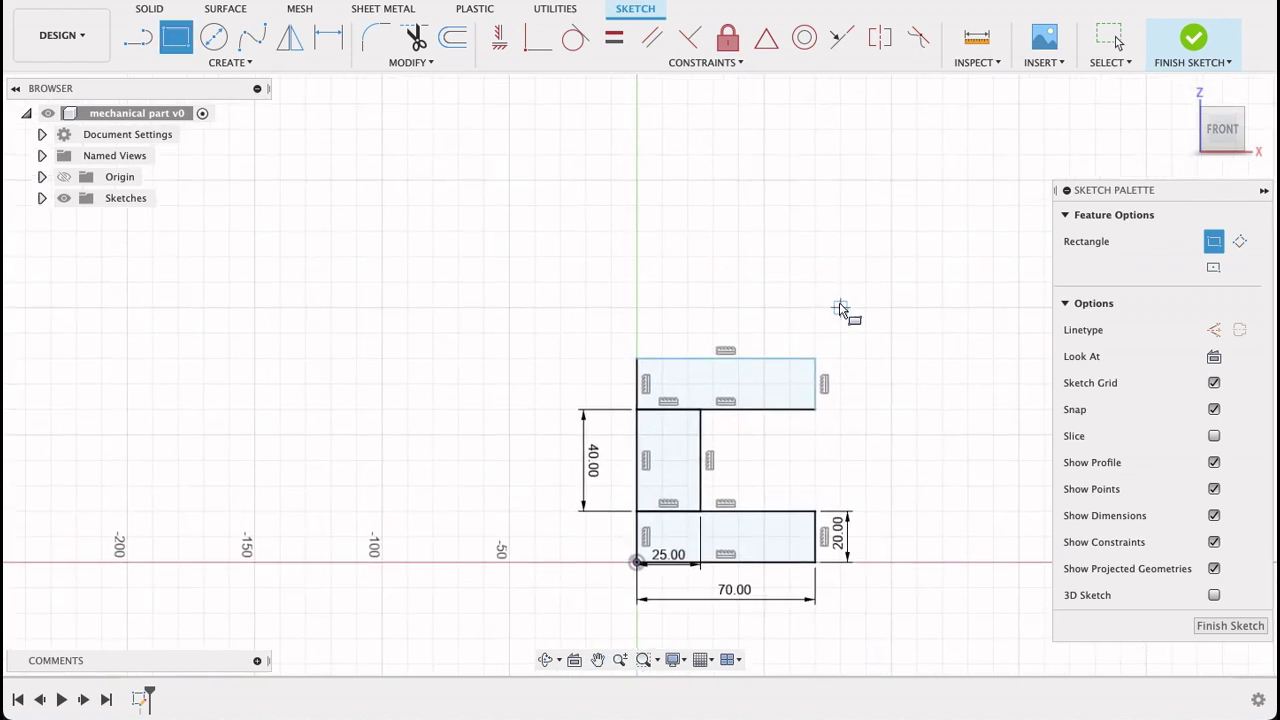
click(815, 358)
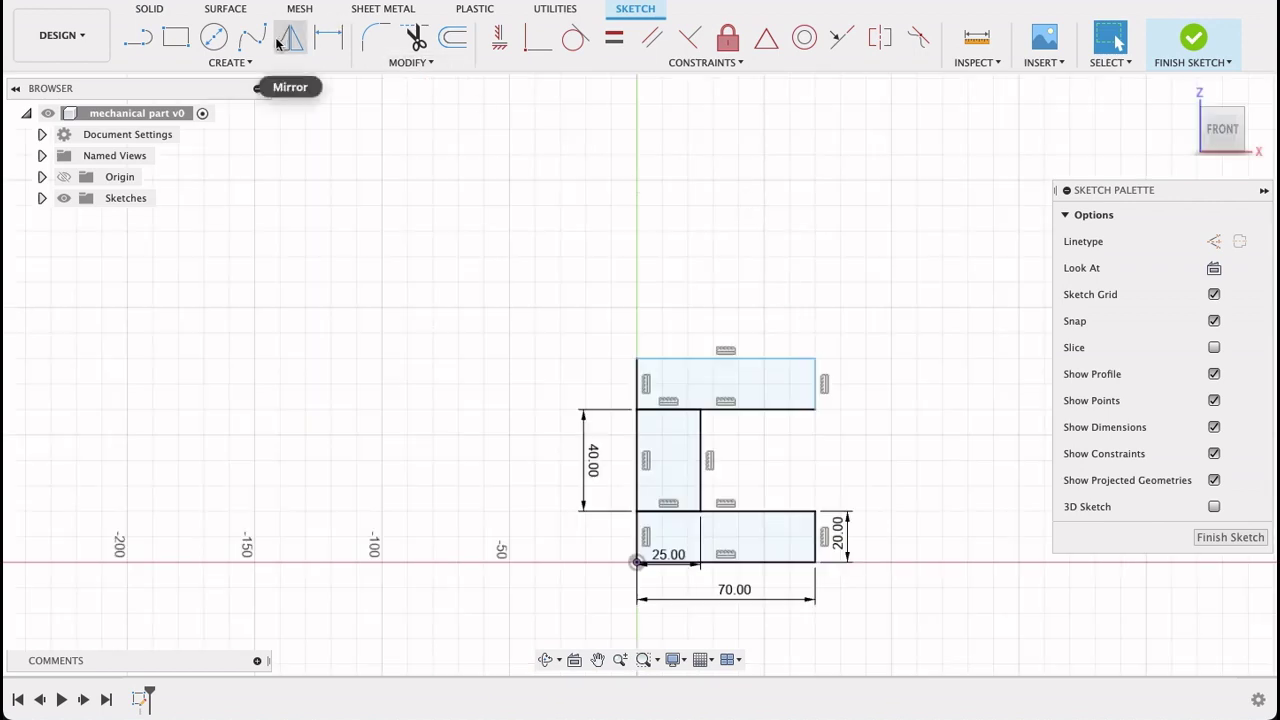
click(175, 37)
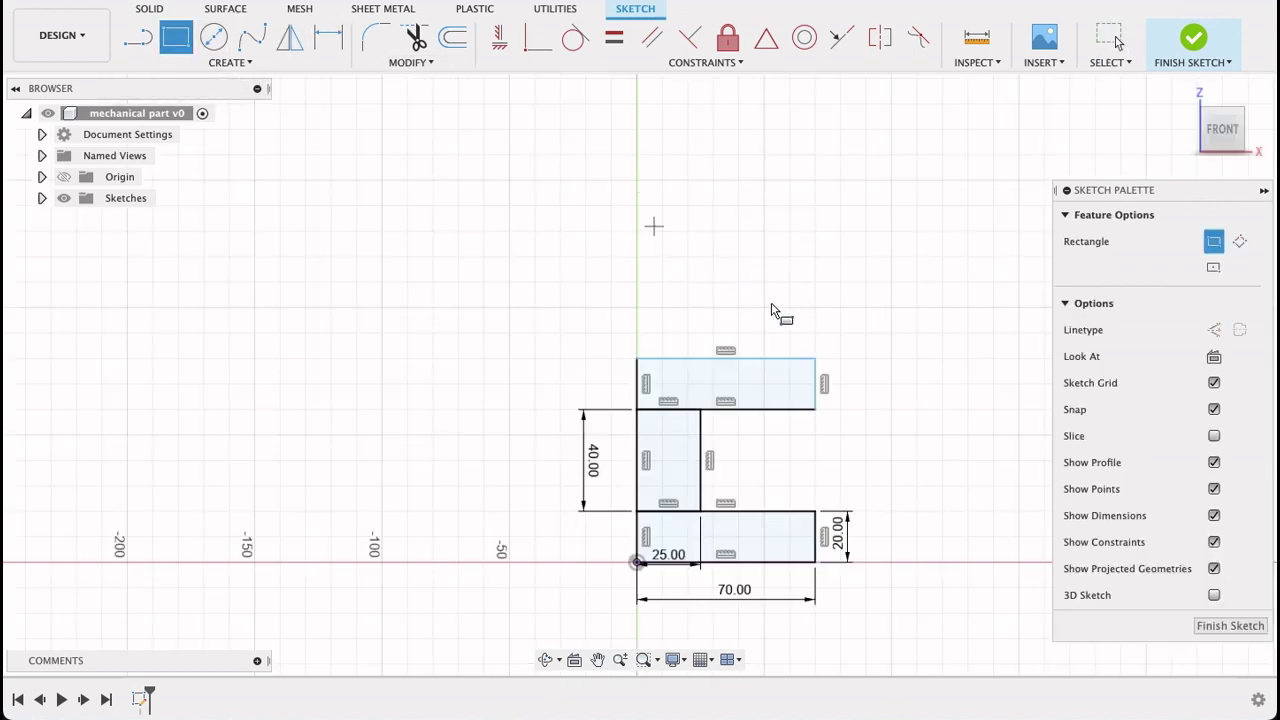
click(816, 359)
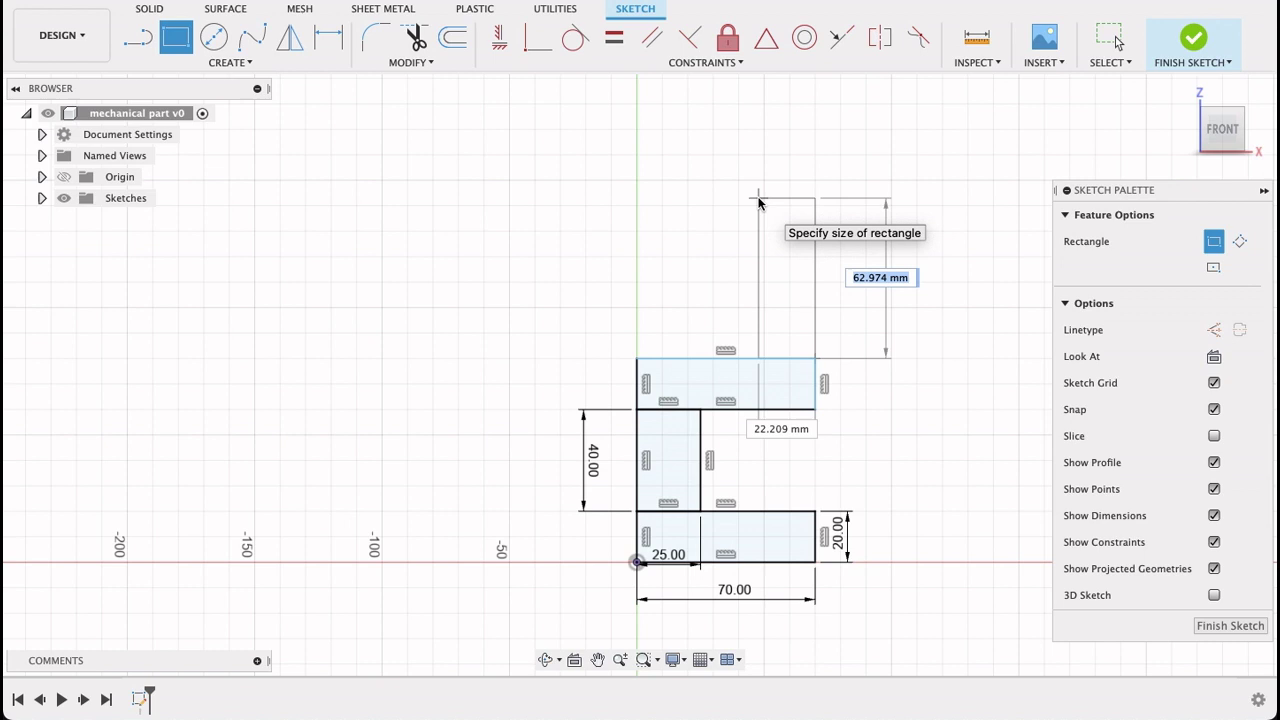
text(155)
key(Tab)
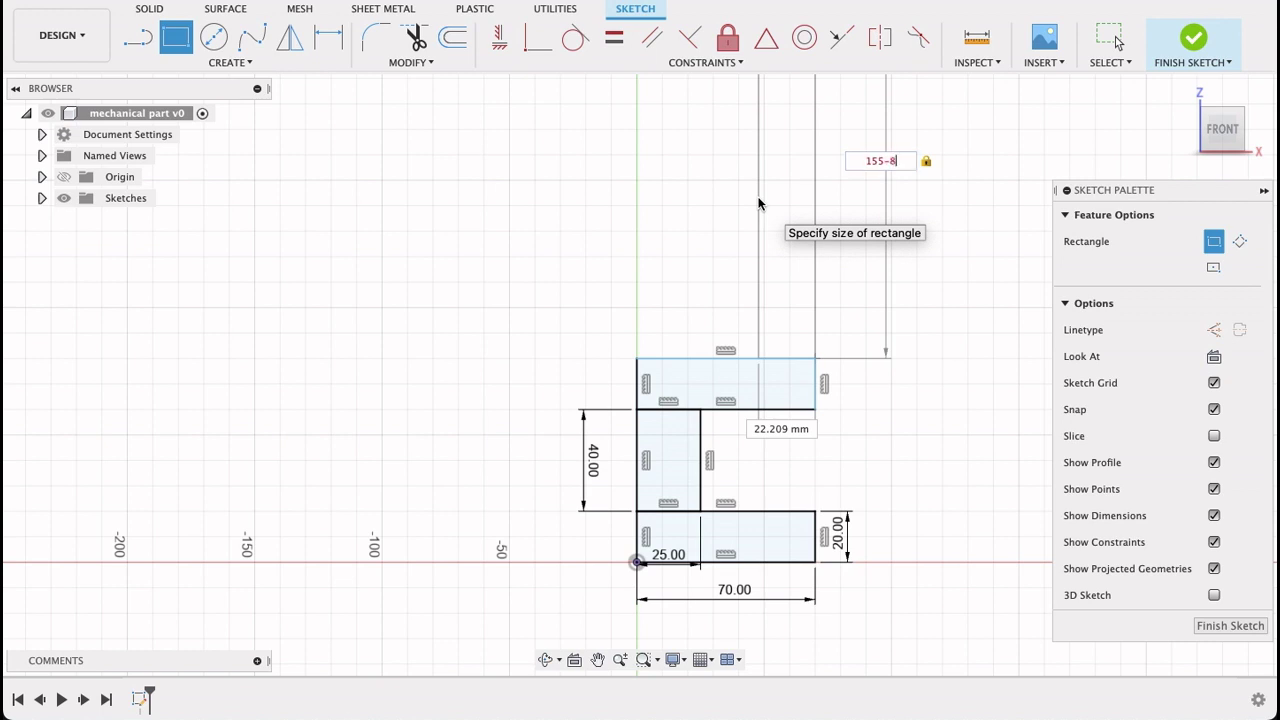
text(0)
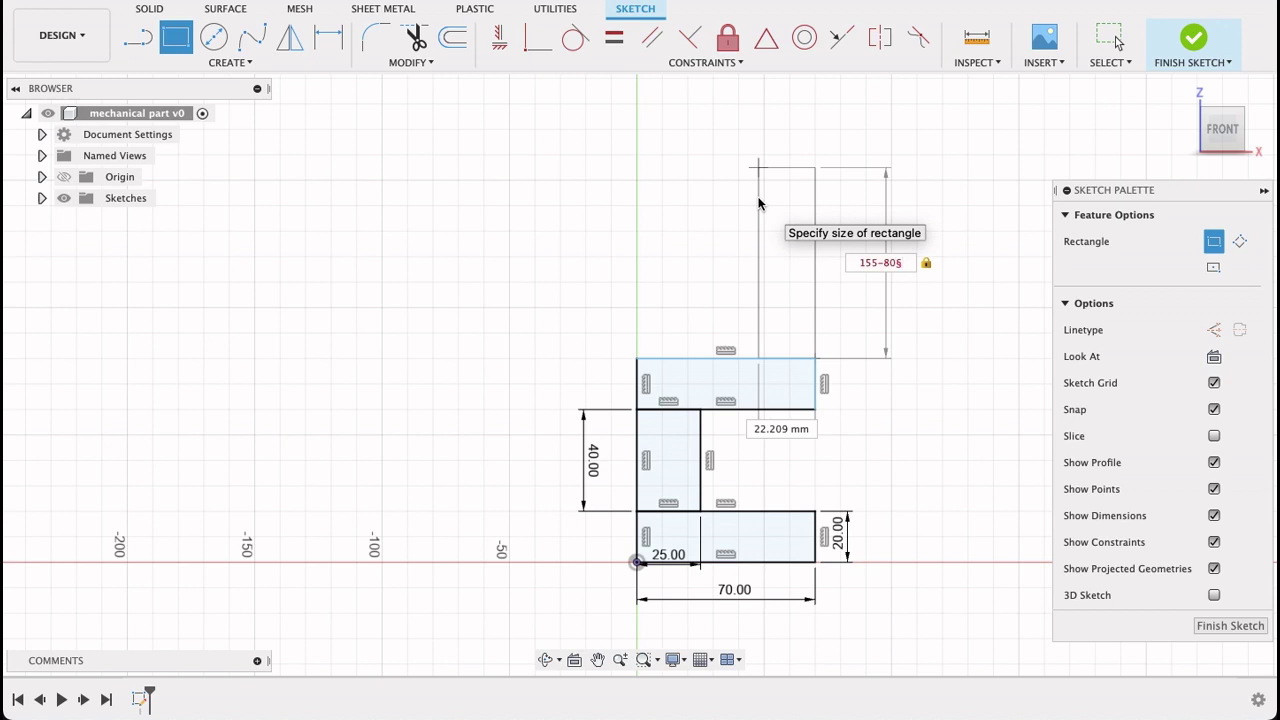
key(Tab)
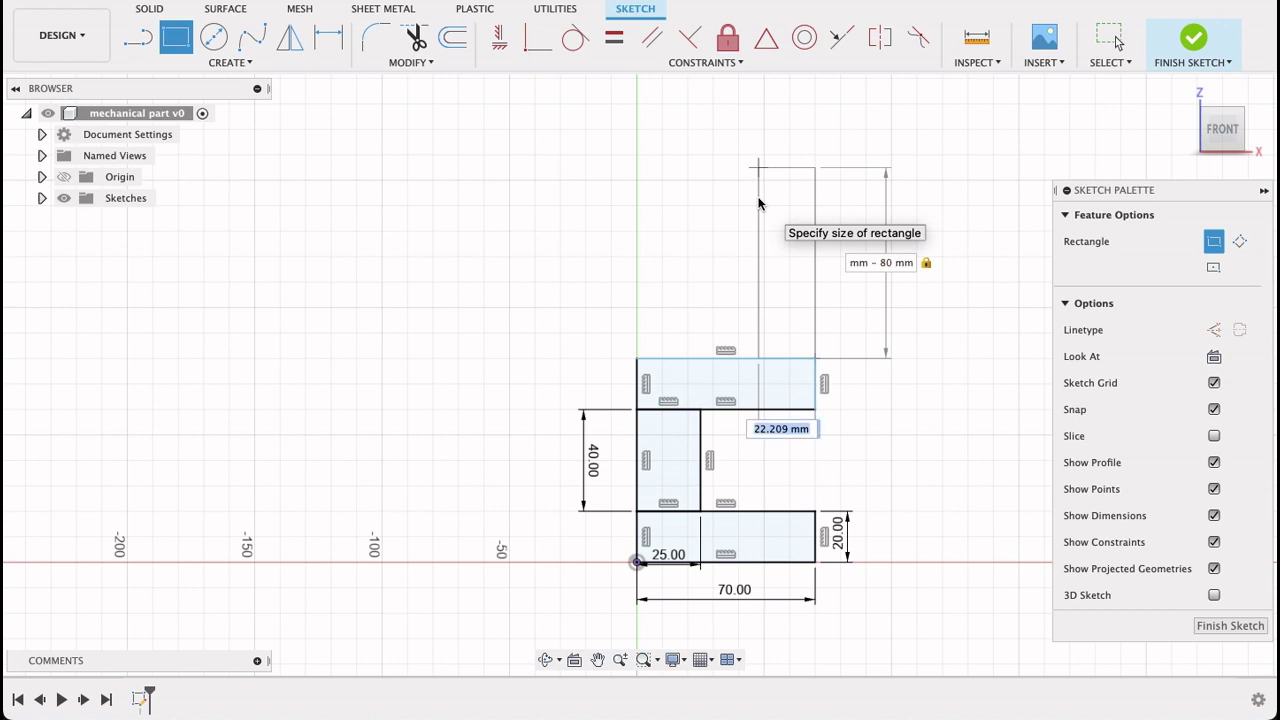
text(20)
key(Tab)
key(Return)
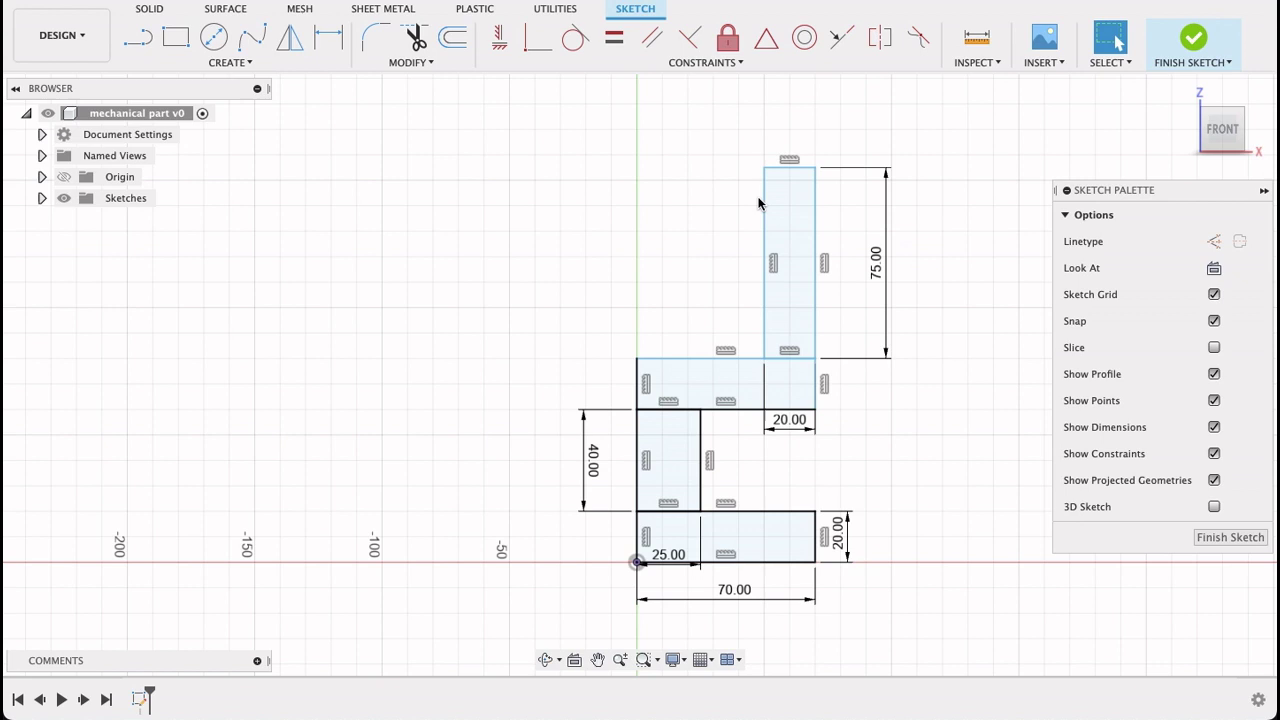
- Dimension the profile's overall height as 155 mm between the right corners and finish the sketch
key(d)
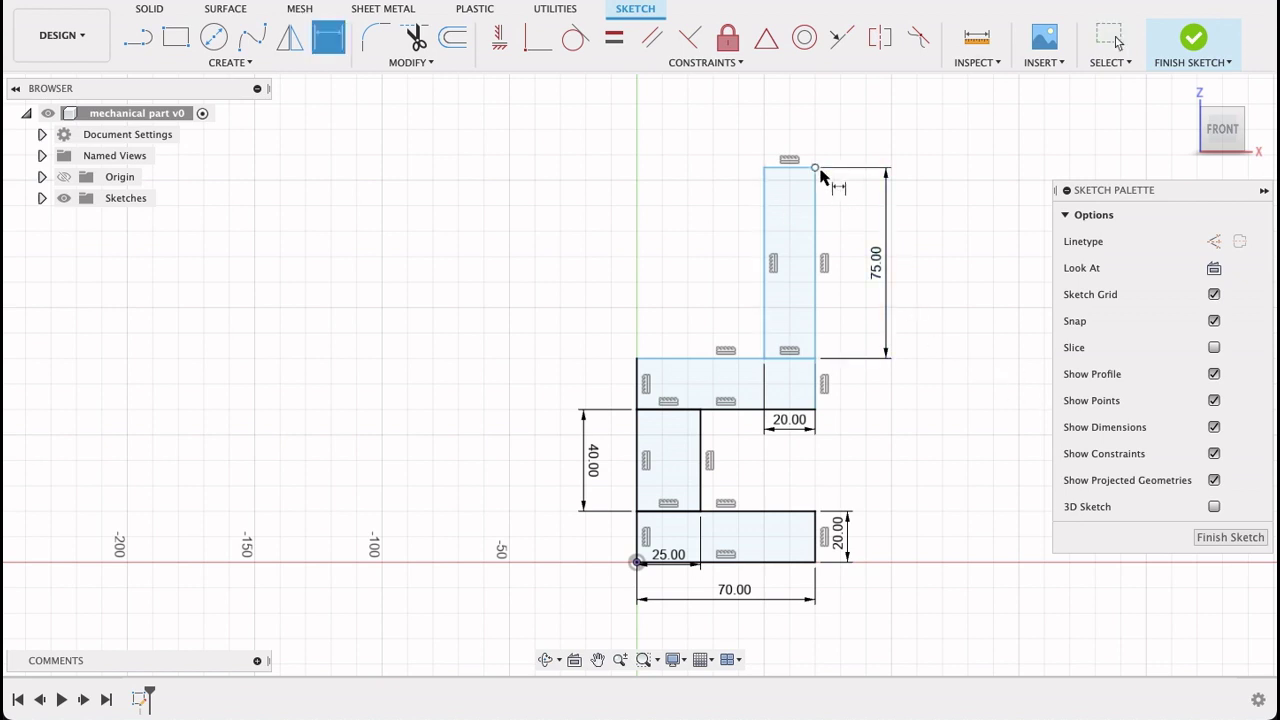
click(815, 167)
click(815, 563)
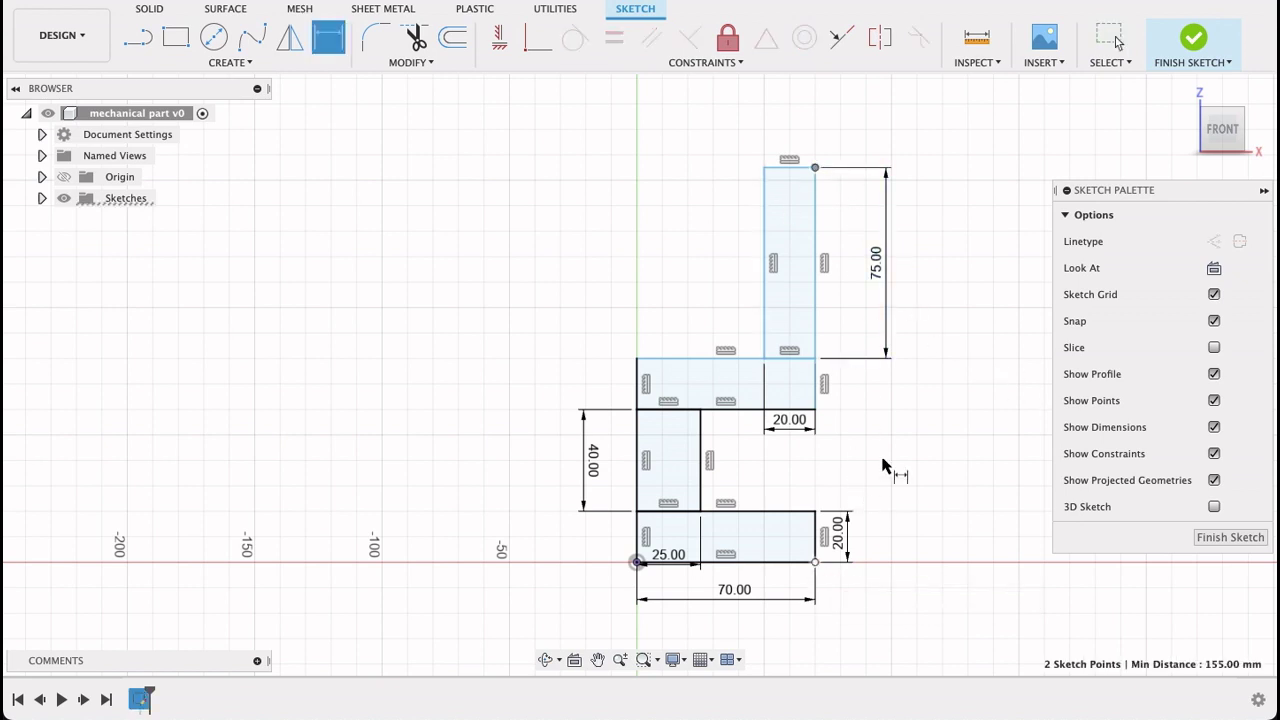
click(960, 405)
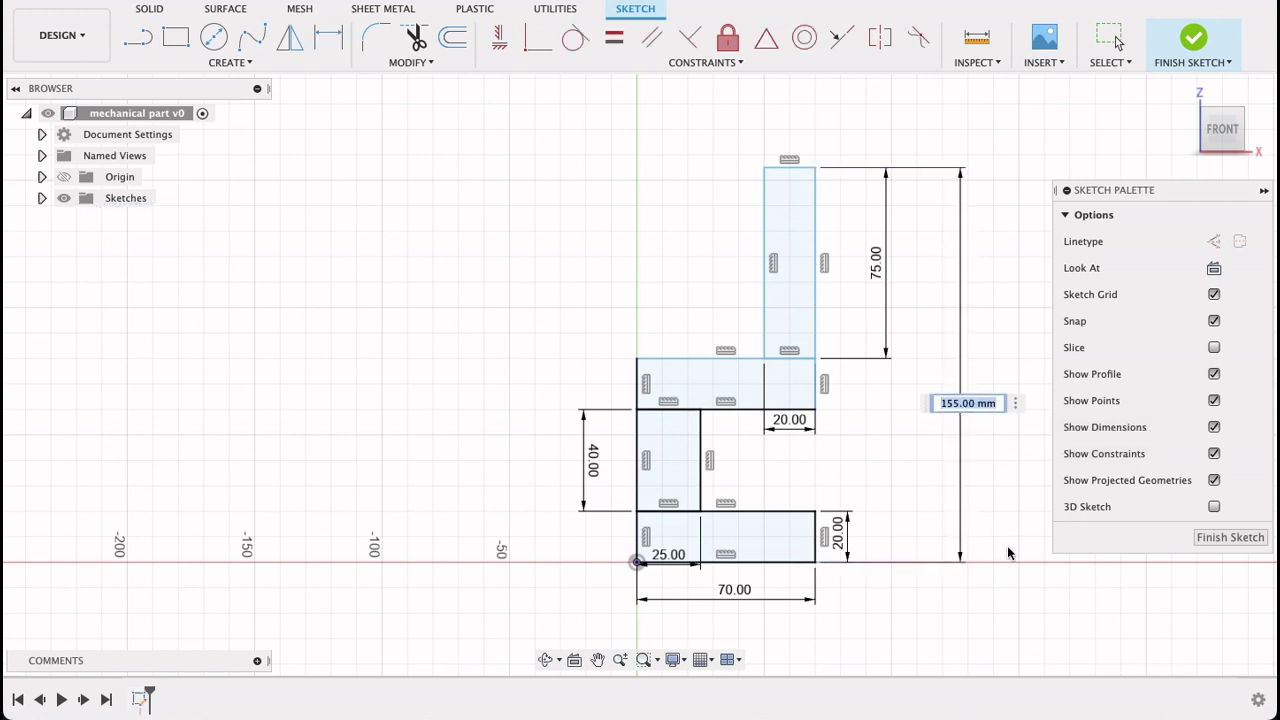
key(Return)
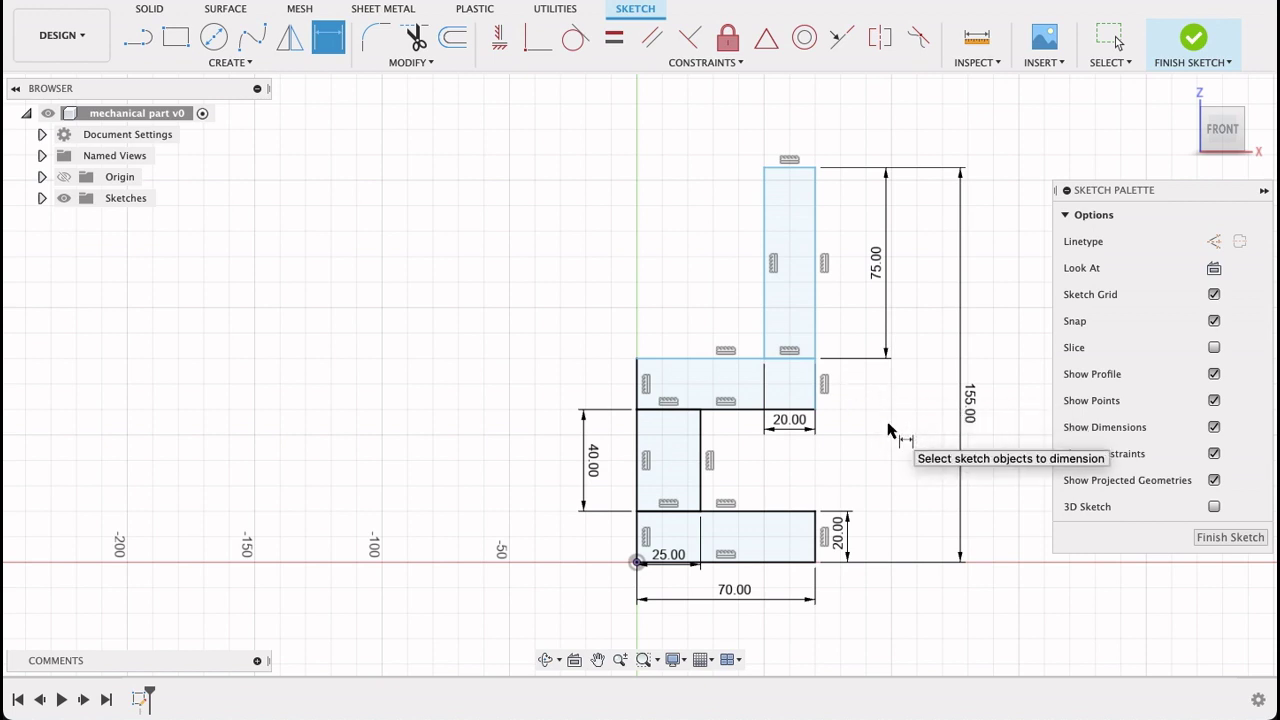
click(1229, 538)
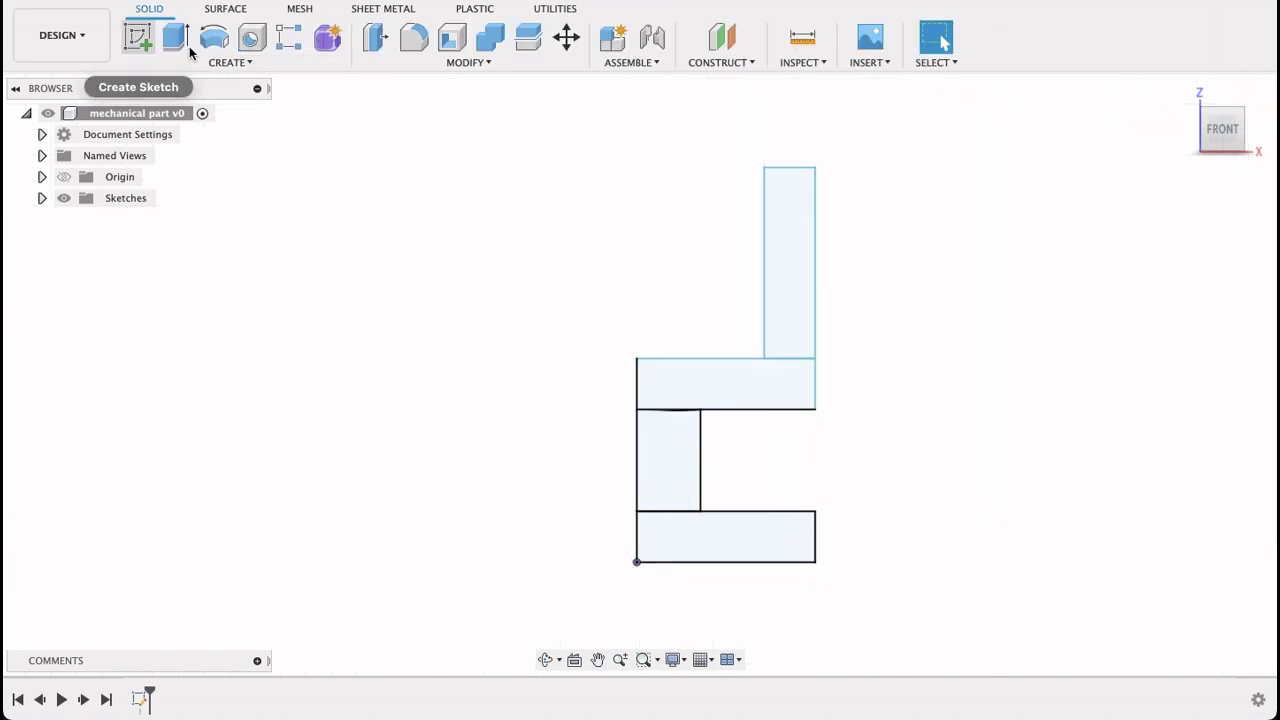
click(177, 39)
- Select all four rectangle profiles and extrude them 70 mm into one solid
click(788, 332)
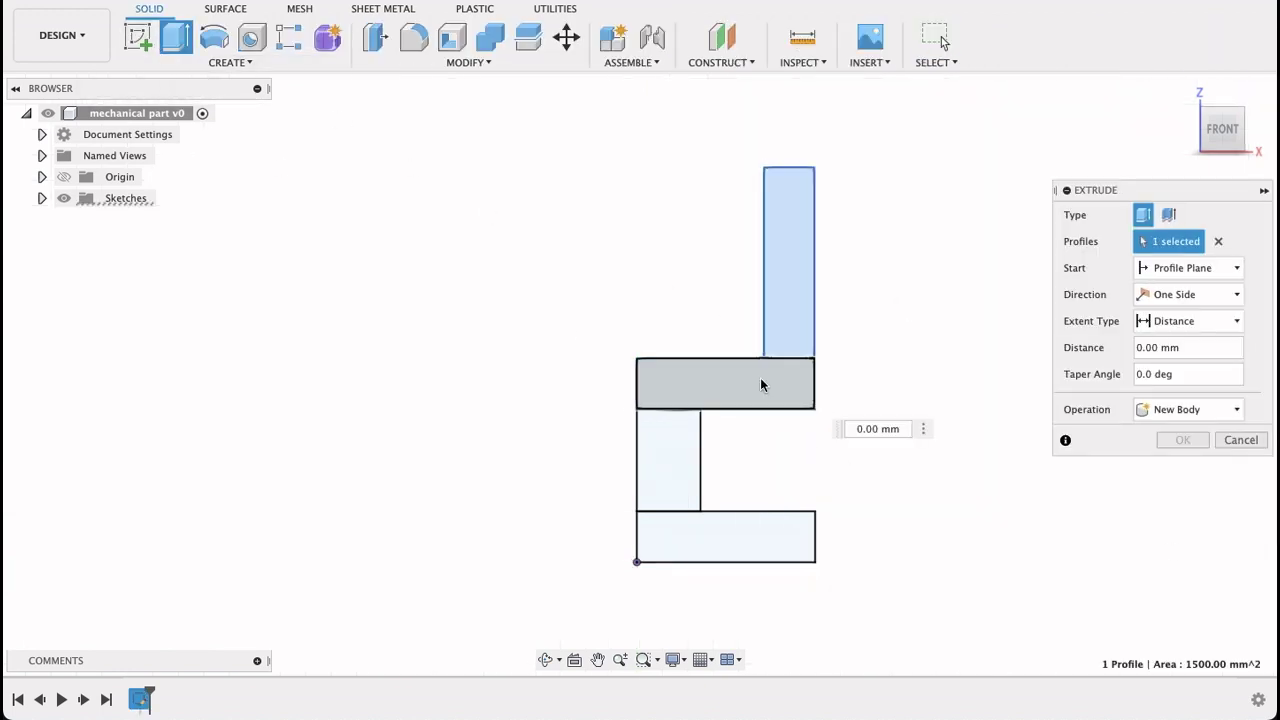
click(760, 385)
click(647, 467)
click(682, 548)
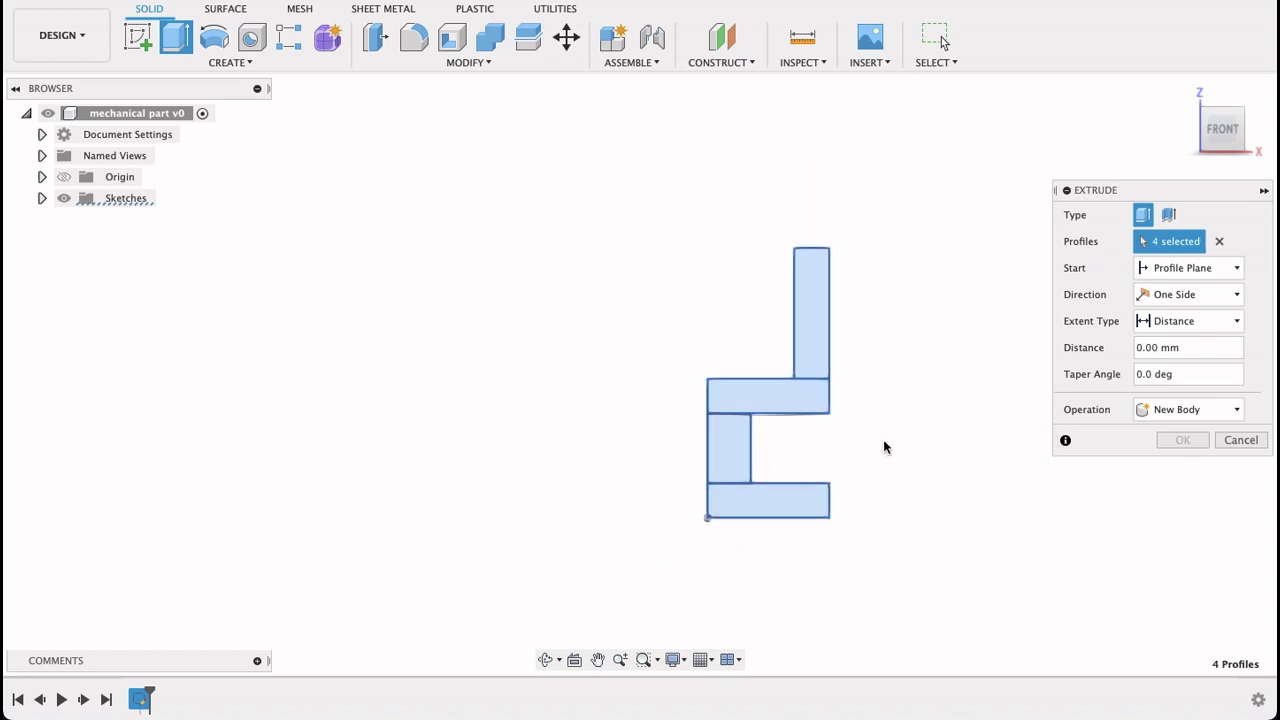
shift+middle_drag(883, 439, 952, 463)
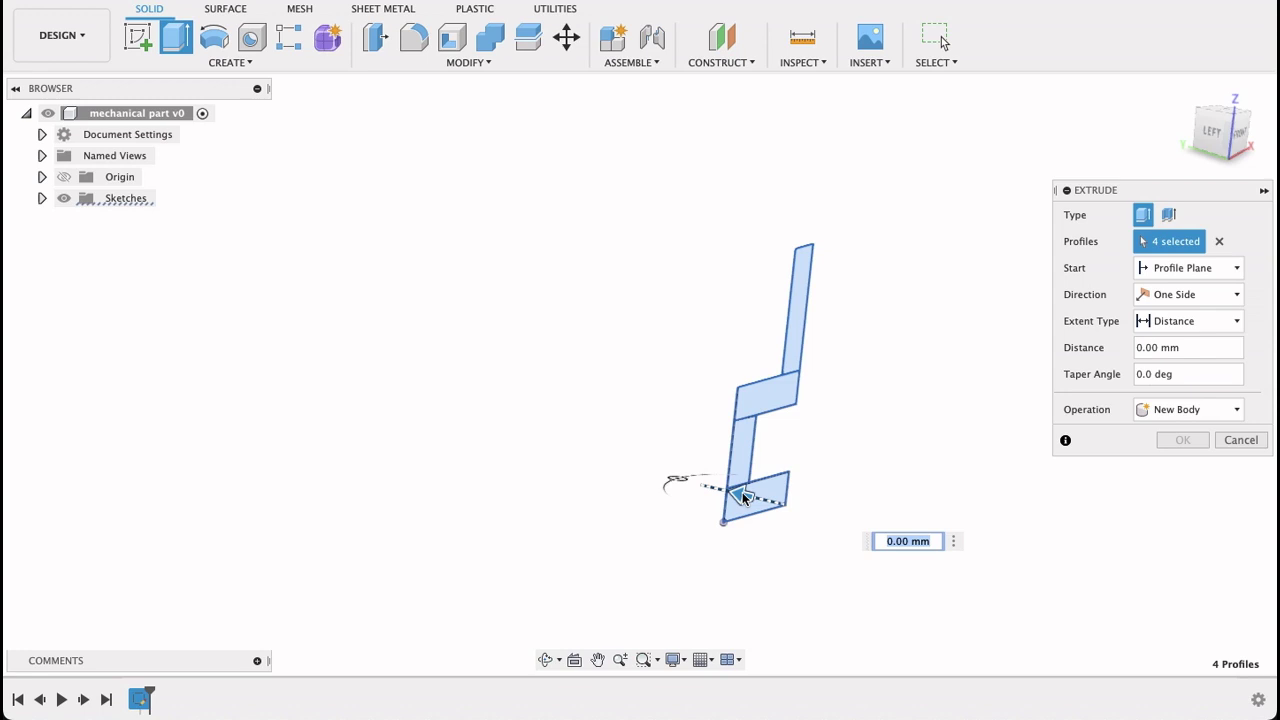
drag(745, 494, 616, 429)
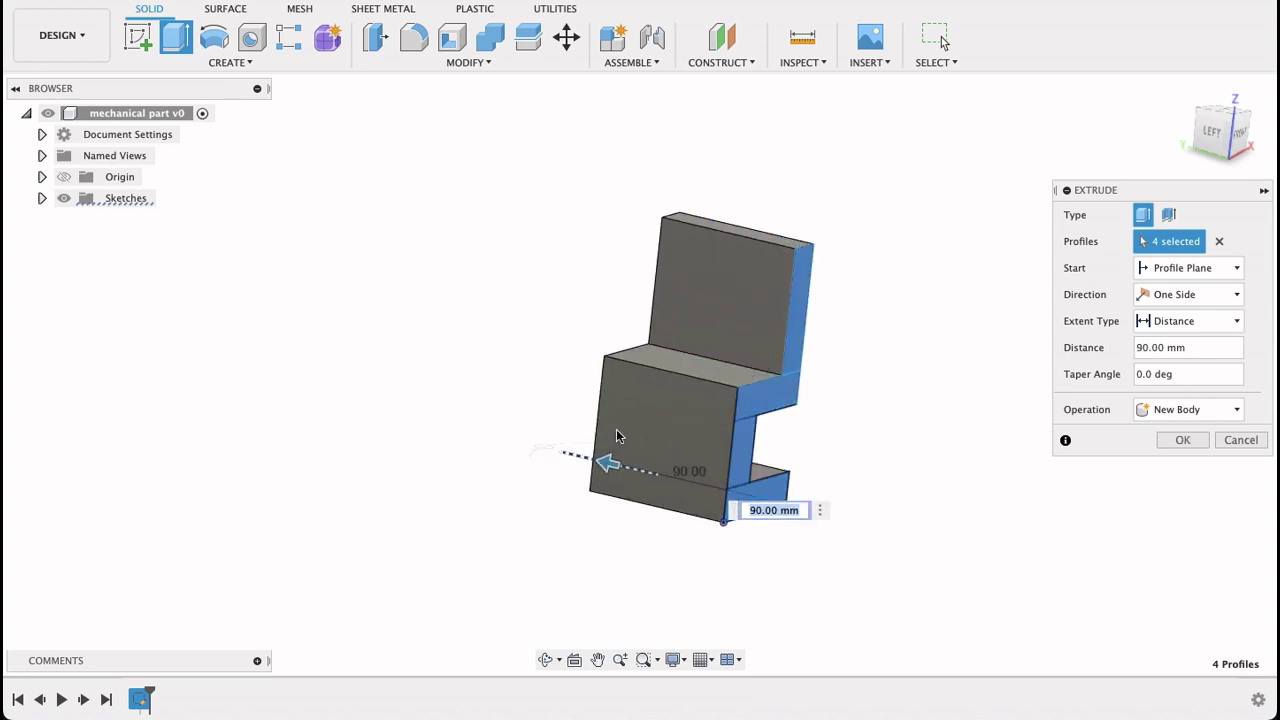
text(70)
key(Return)
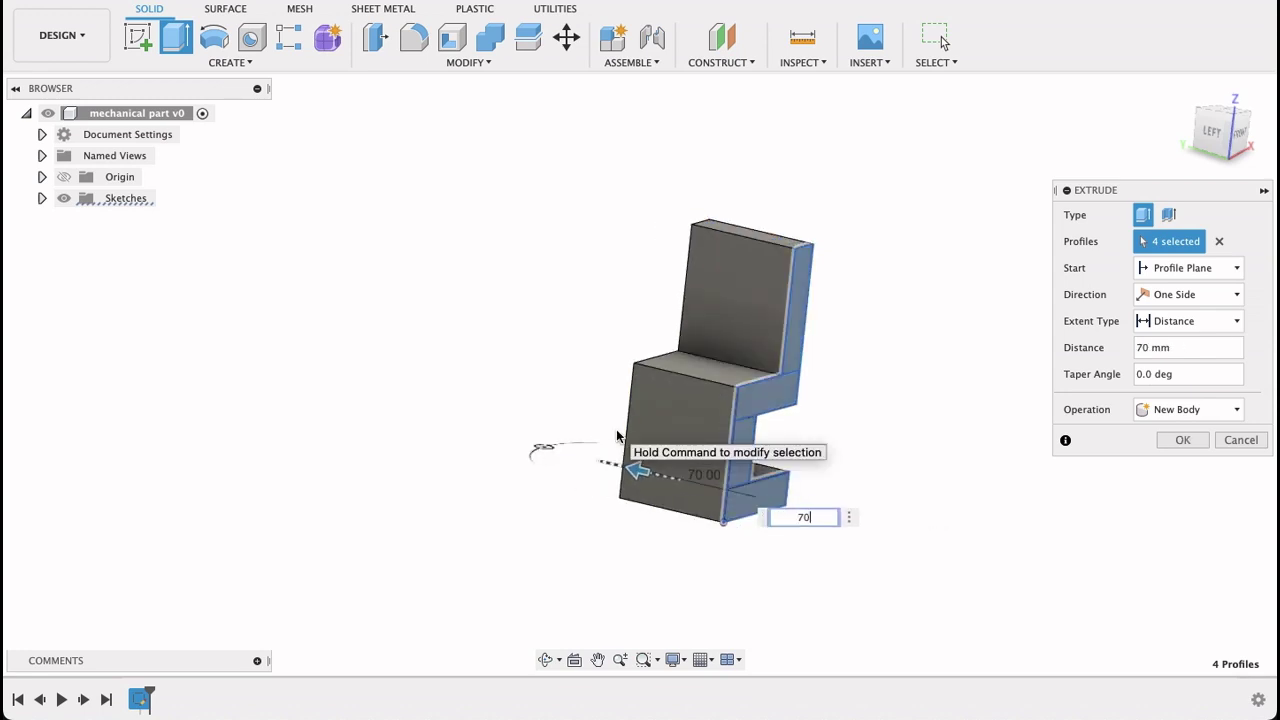
key(Return)
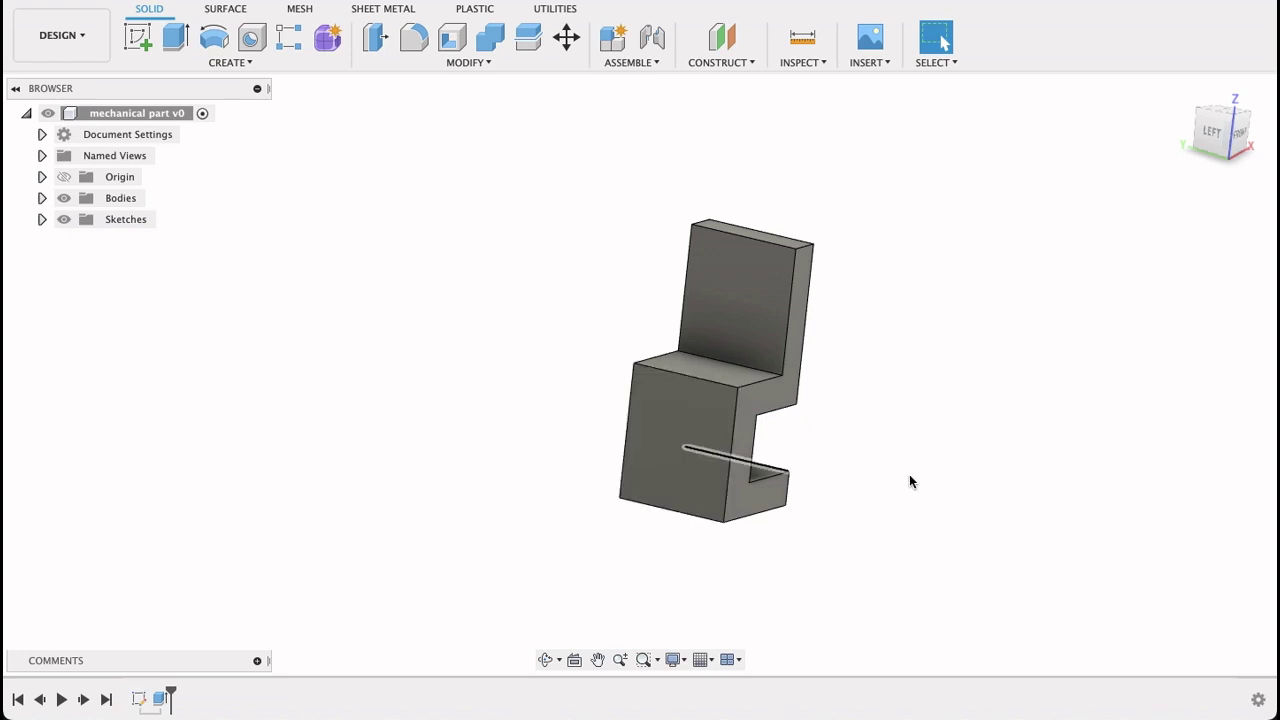
shift+middle_drag(1034, 471, 975, 470)
mouse_move(975, 470)
mouse_down()
mouse_move(963, 471)
mouse_move(994, 466)
mouse_up()
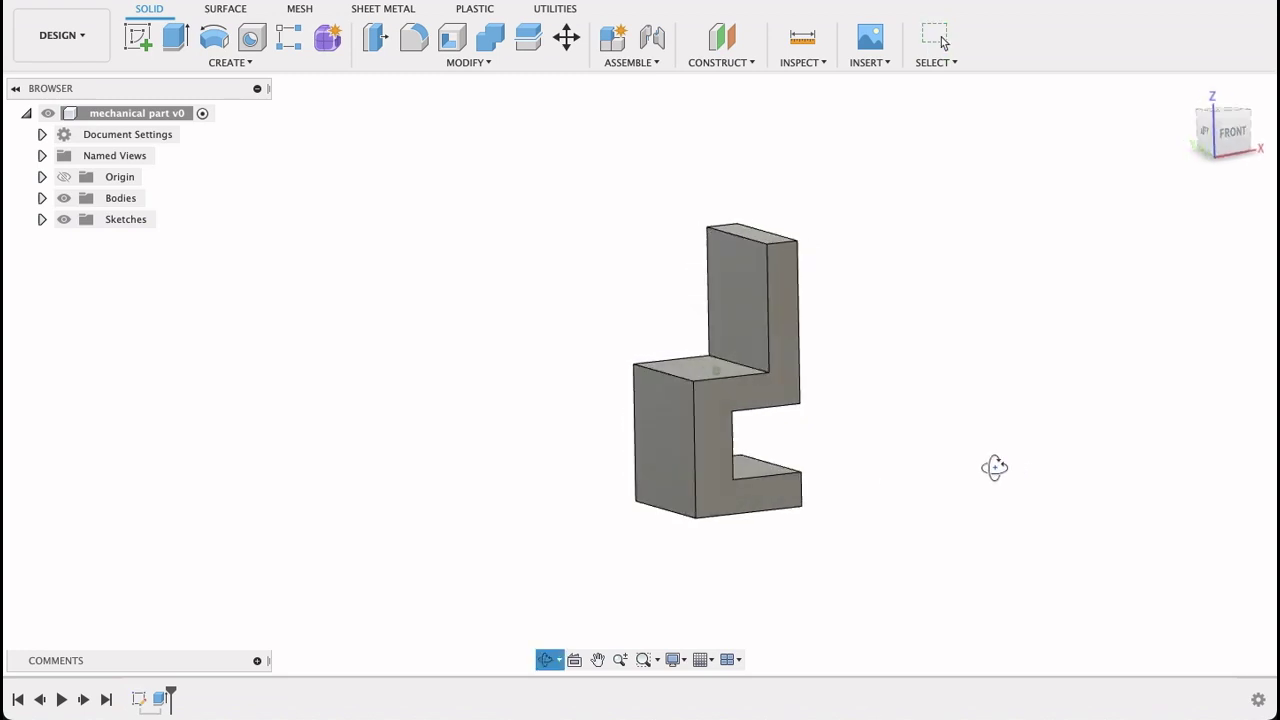
key(Escape)
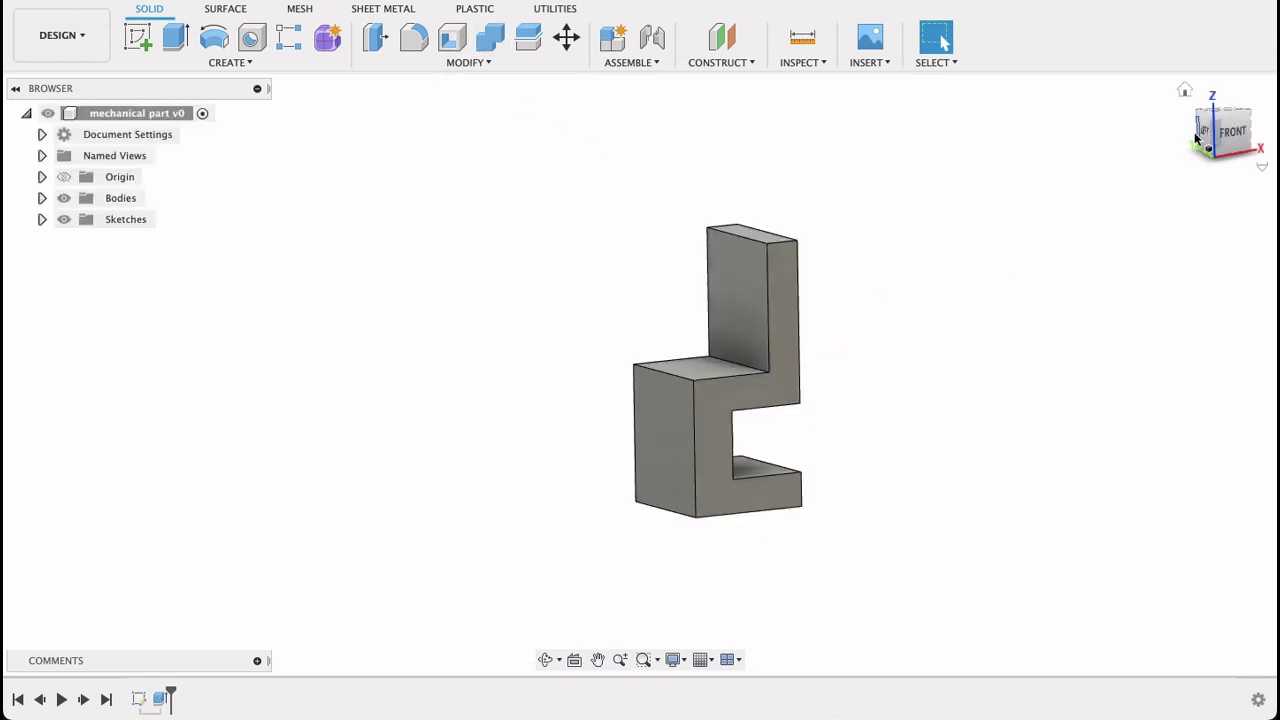
- Try a 35 mm fillet on the upright's top edges, cancel it, and view the left side
click(421, 48)
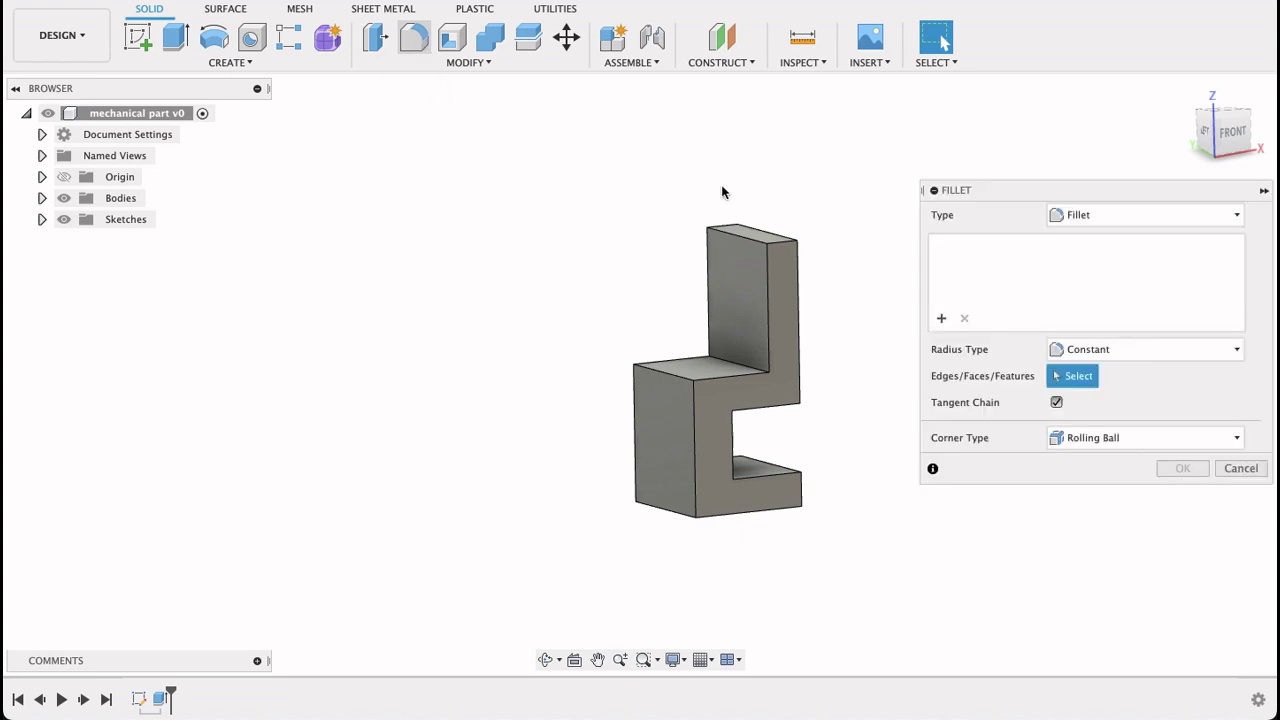
click(782, 243)
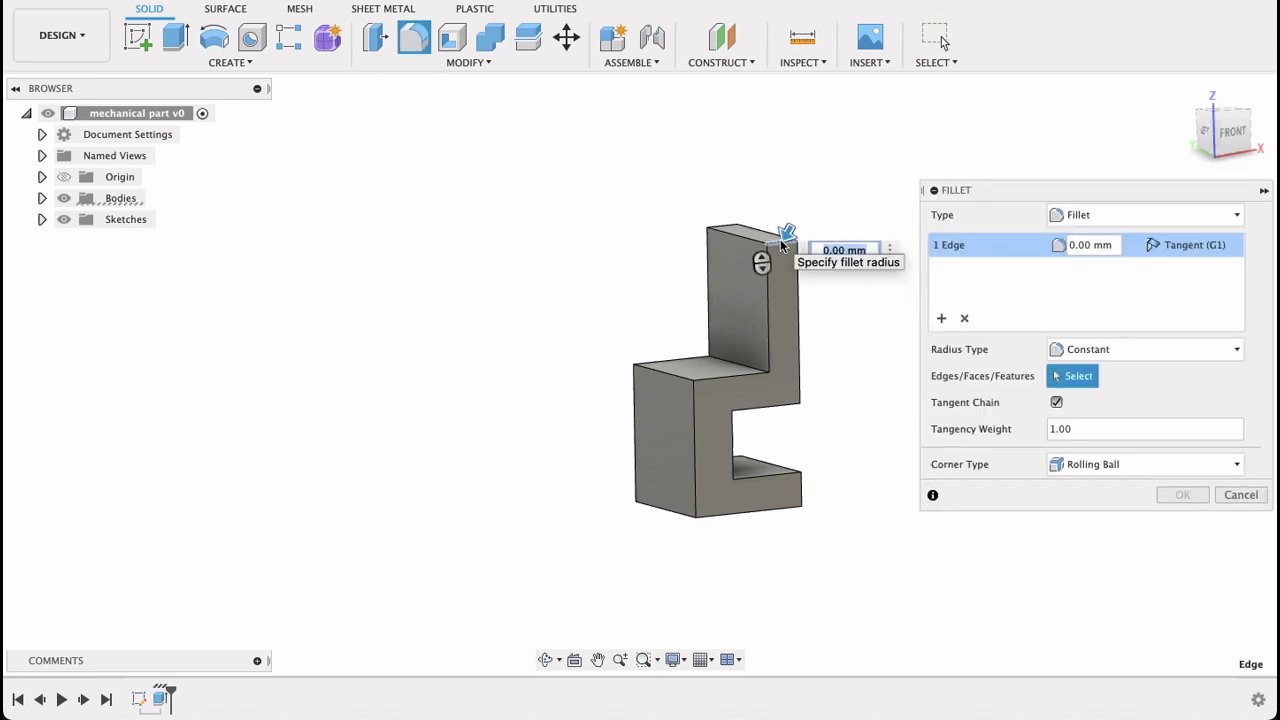
text(35)
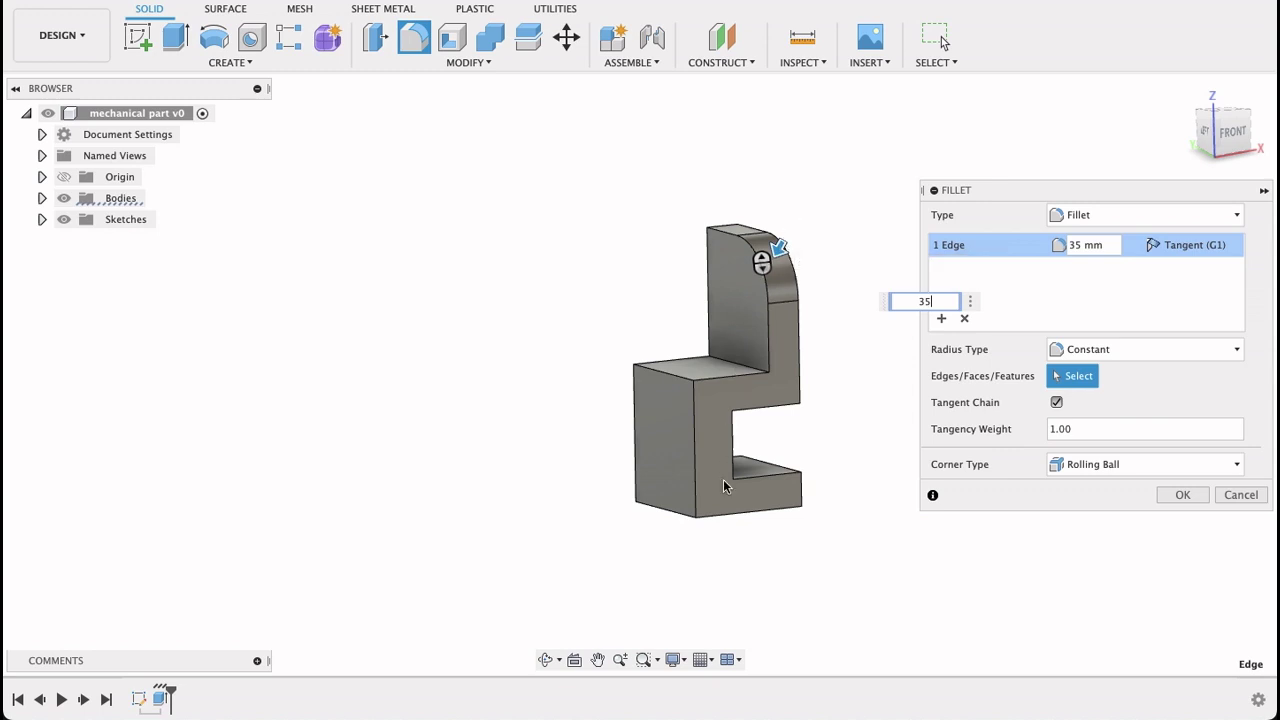
shift+middle_drag(727, 545, 808, 570)
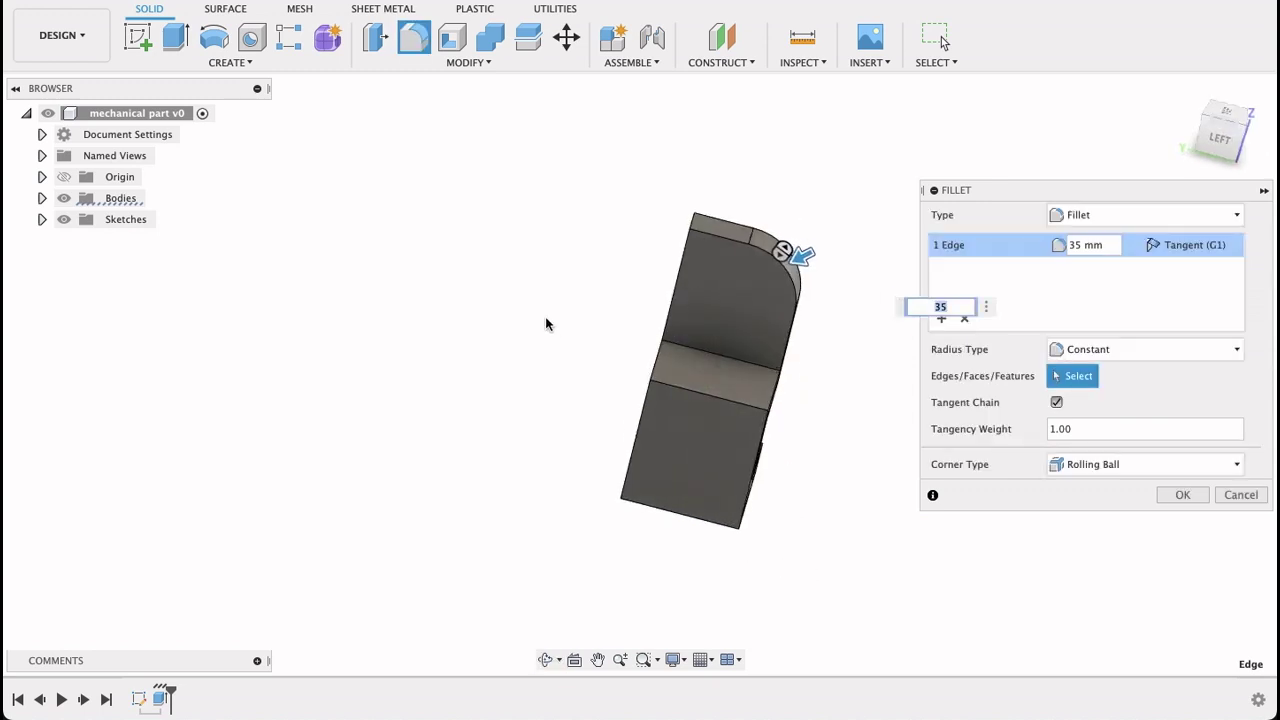
shift+middle_drag(548, 323, 563, 338)
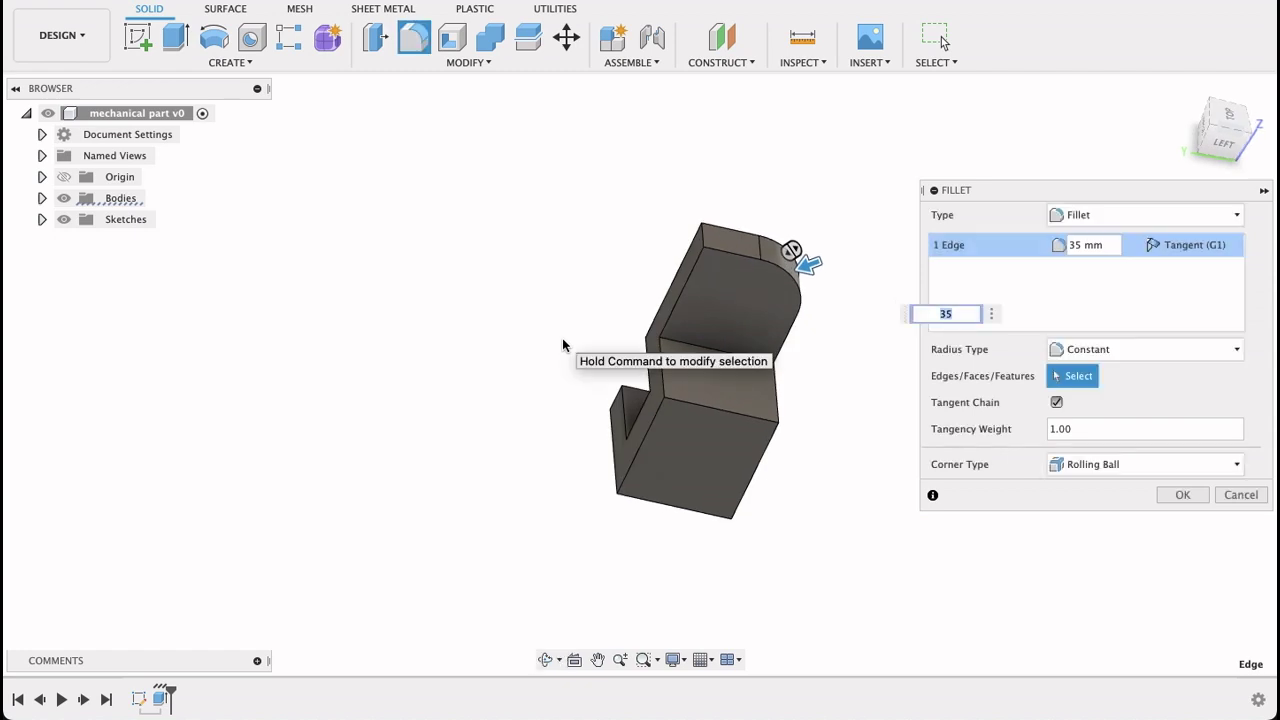
click(700, 235)
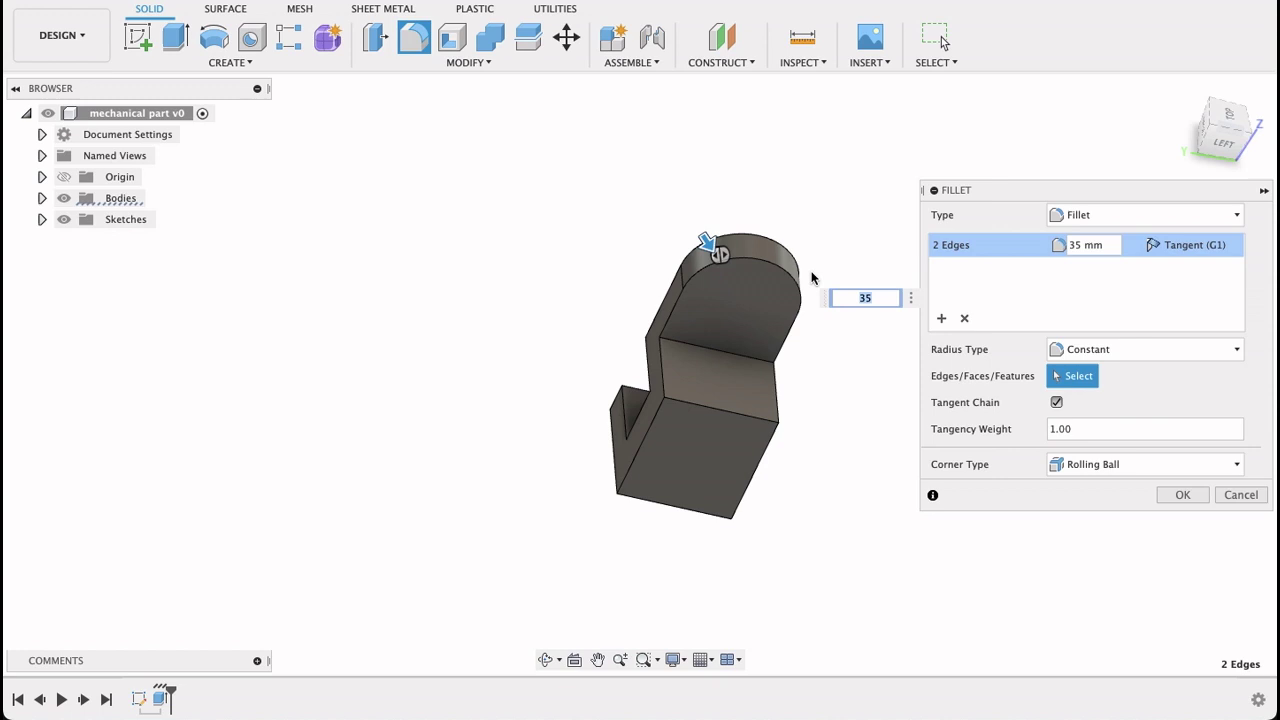
click(1240, 495)
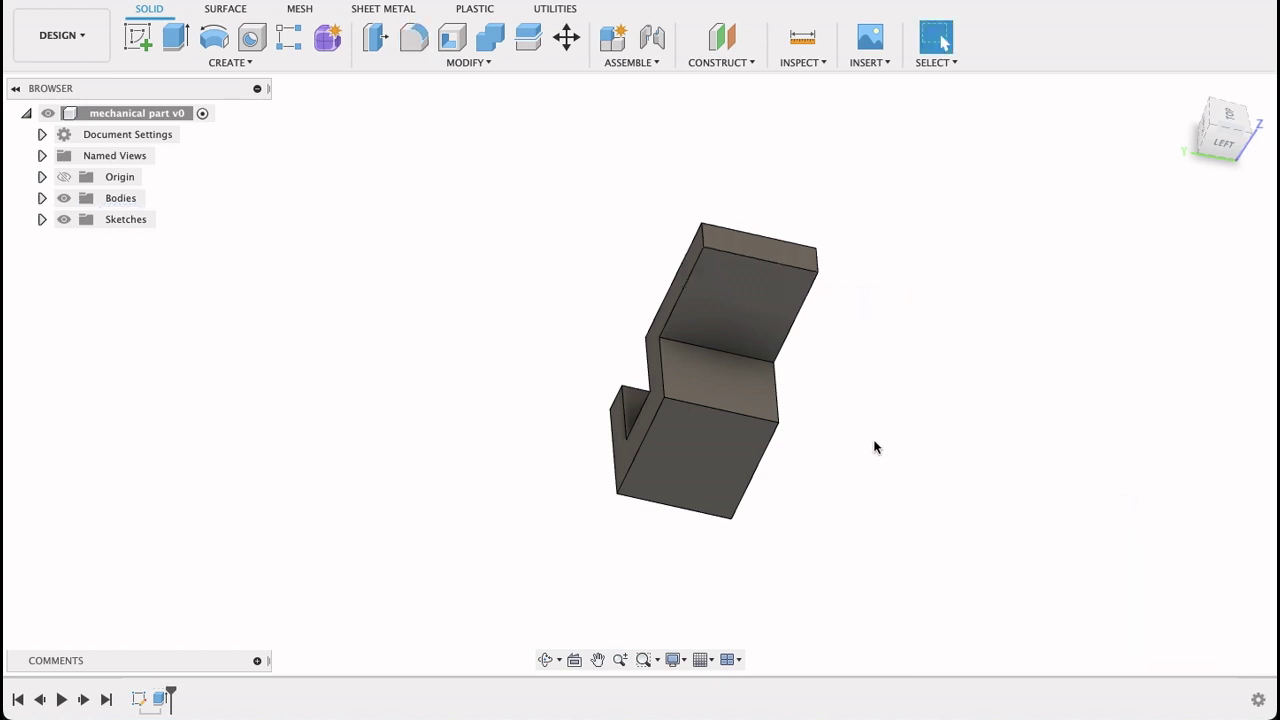
click(1219, 150)
- Start a new sketch on the part's left face
click(138, 37)
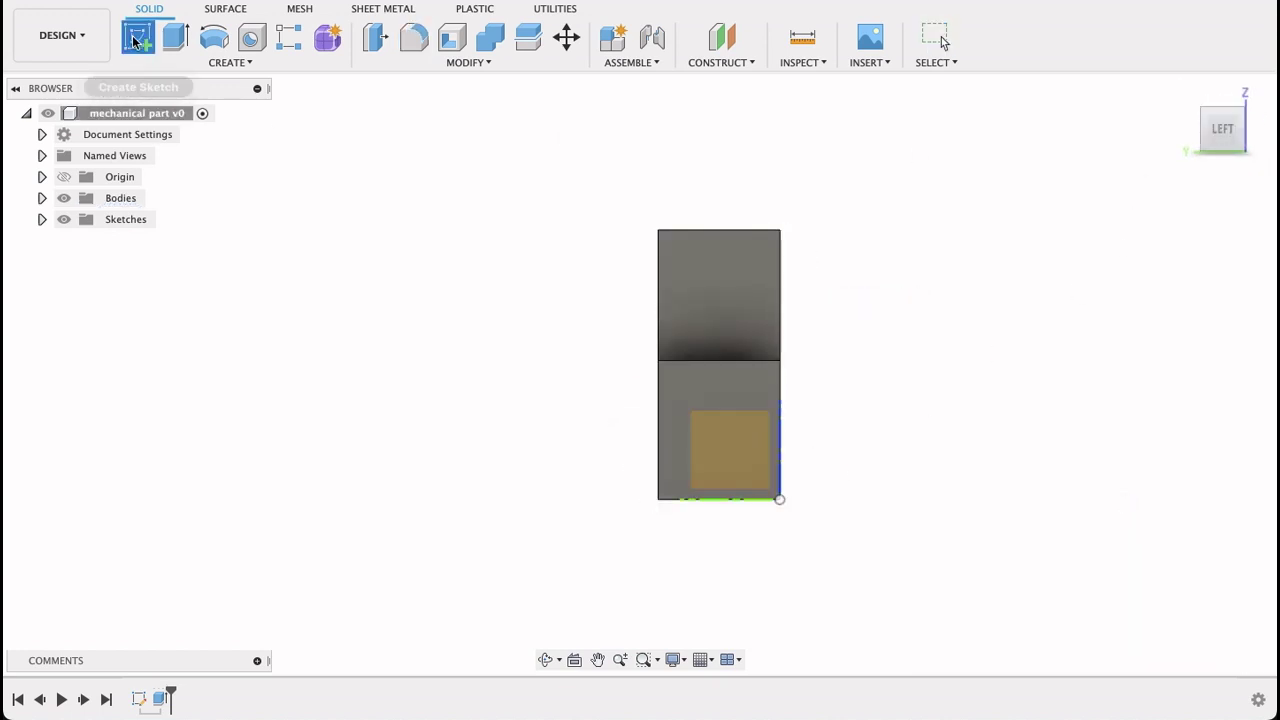
click(722, 293)
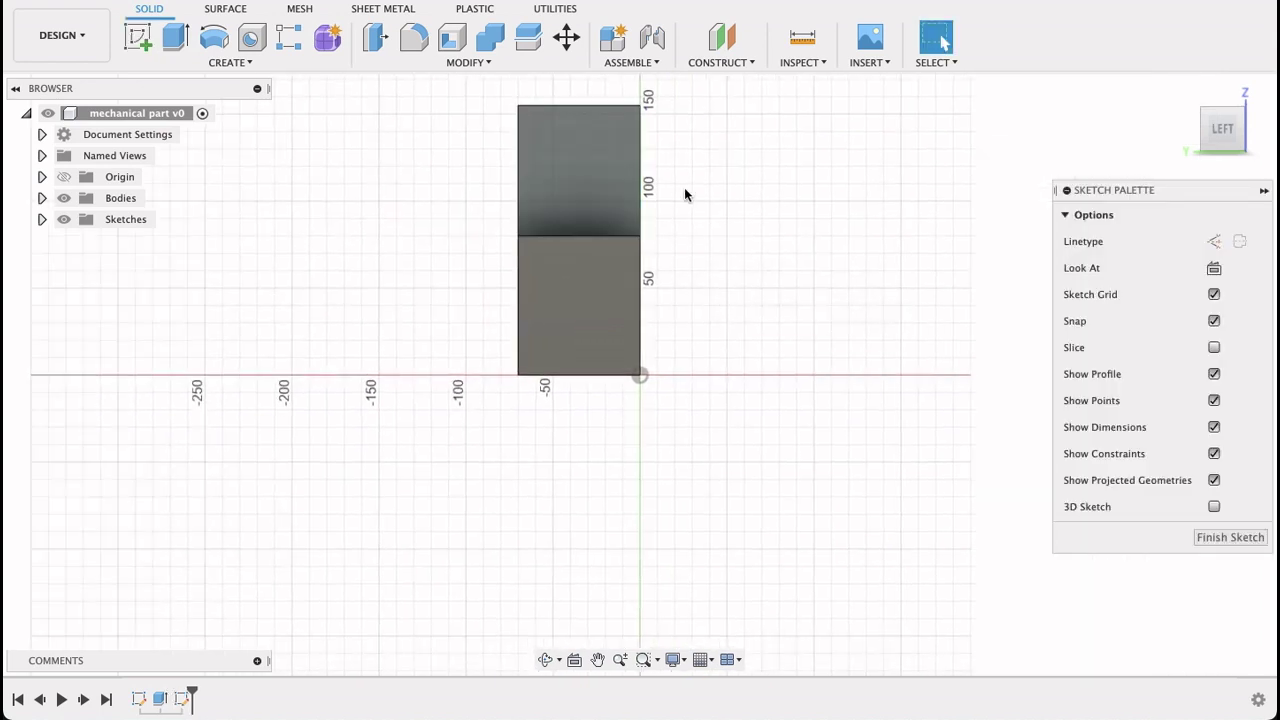
middle_drag(686, 194, 768, 402)
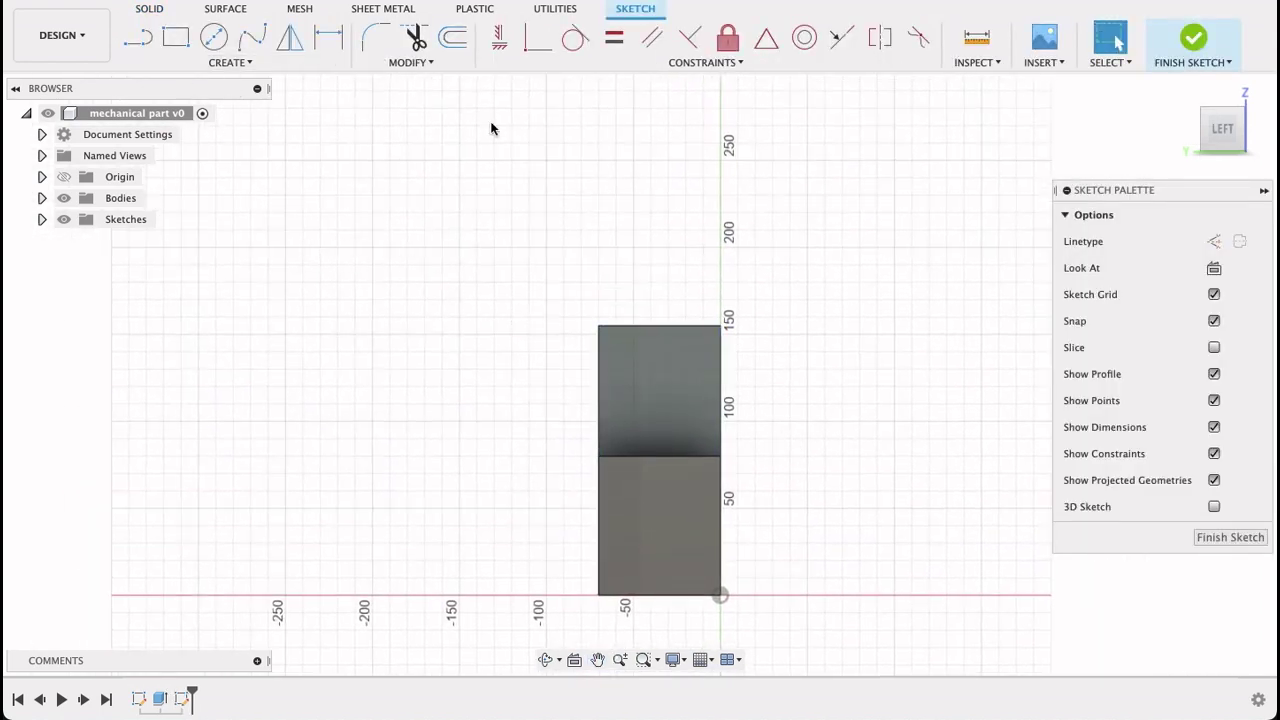
- Draw a 35 mm vertical construction line down from the top edge's midpoint
click(138, 37)
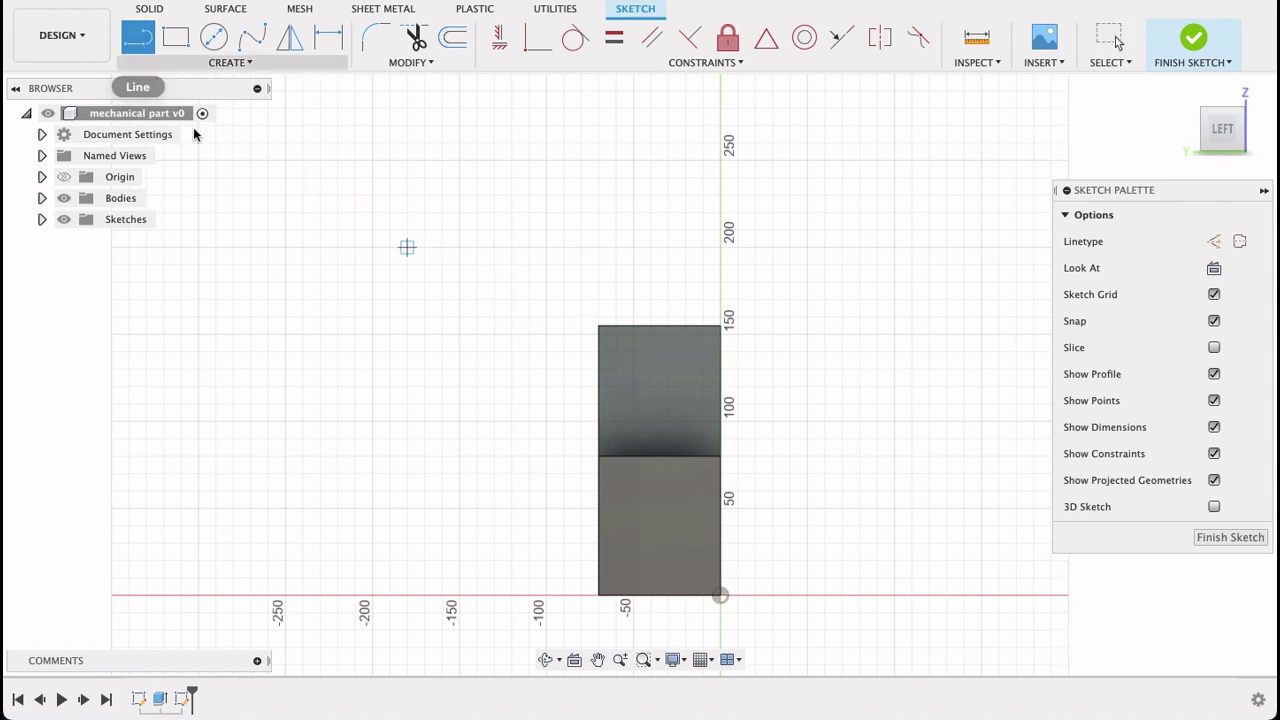
key(x)
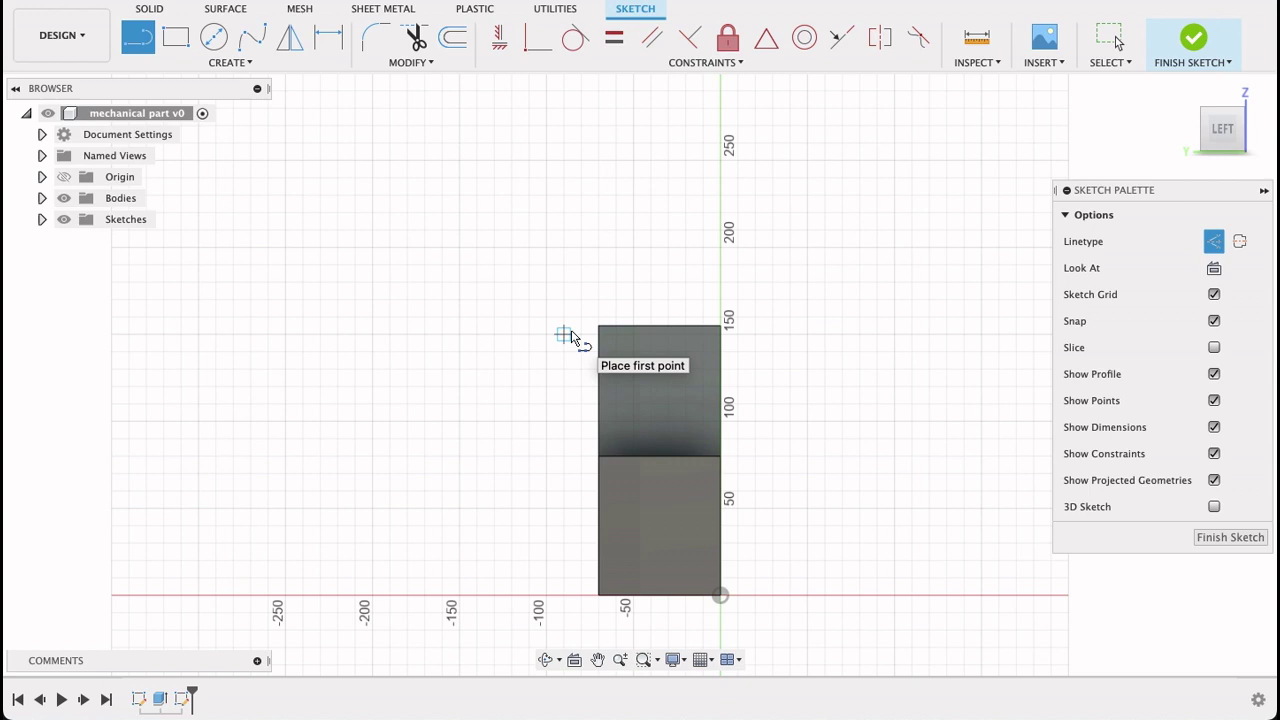
click(1214, 242)
click(1214, 242)
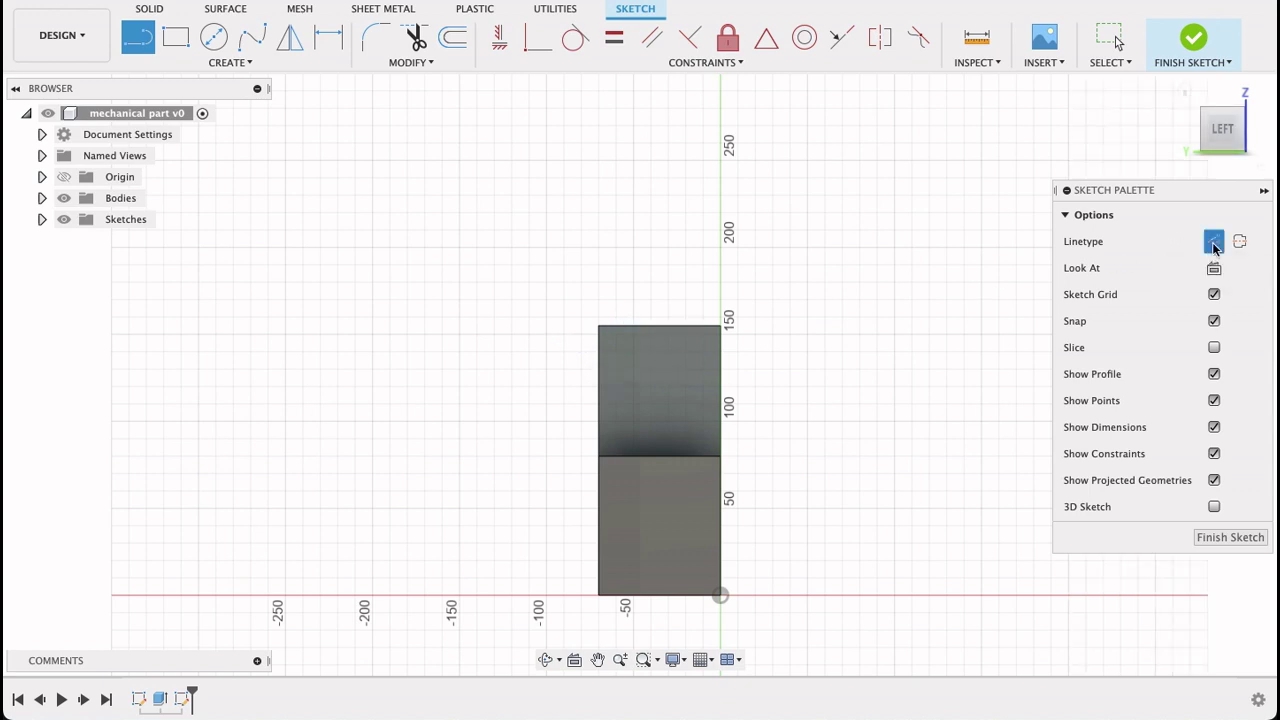
click(660, 328)
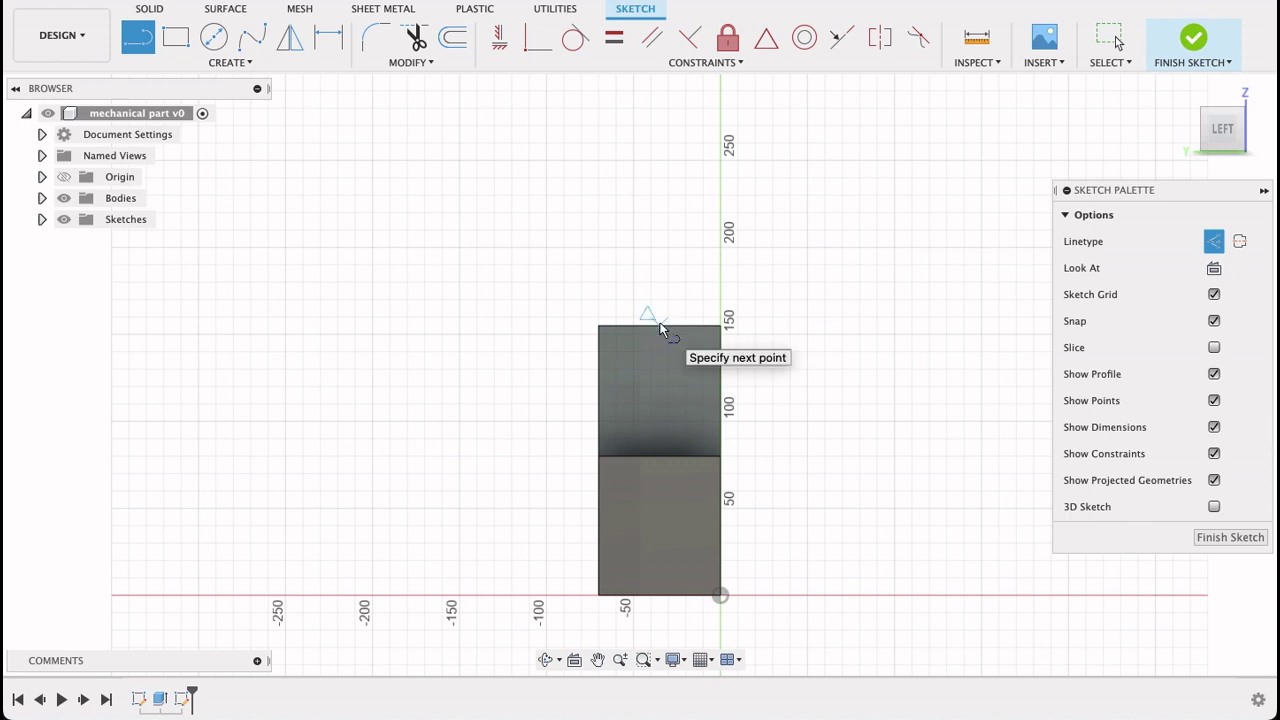
click(661, 386)
scroll(661, 388, up, 3)
scroll(661, 388, up, 3)
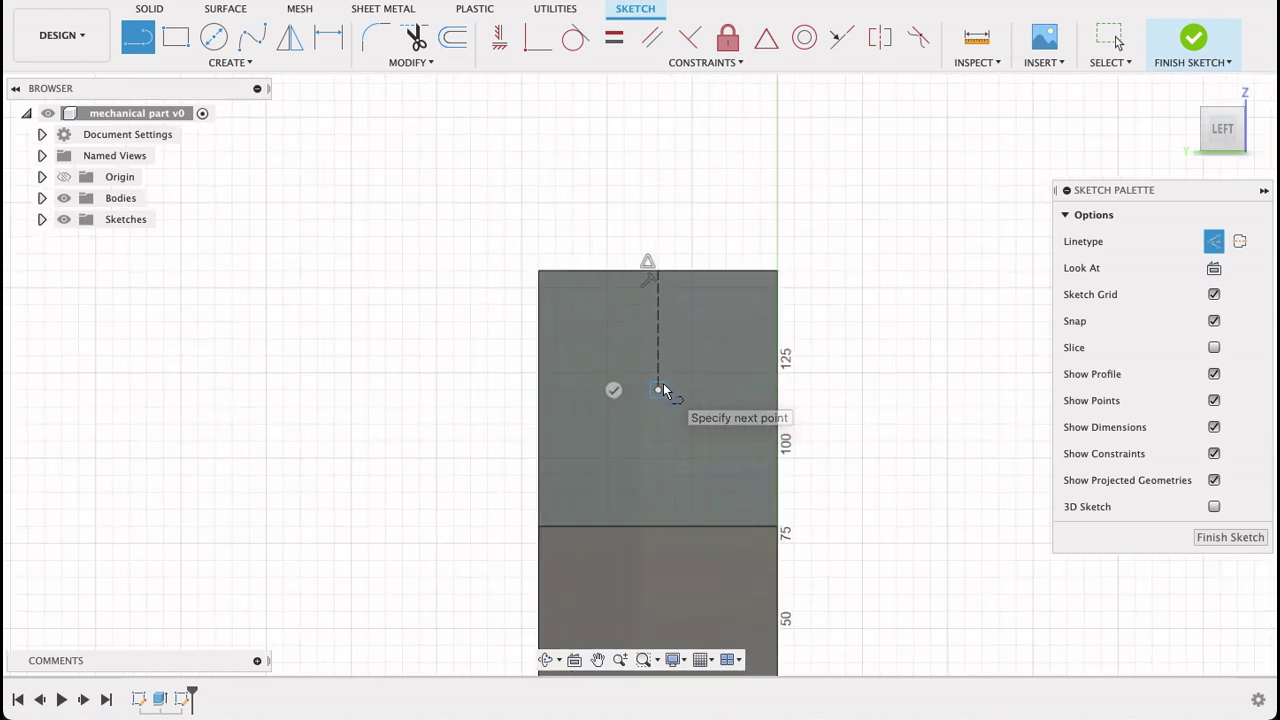
text(5)
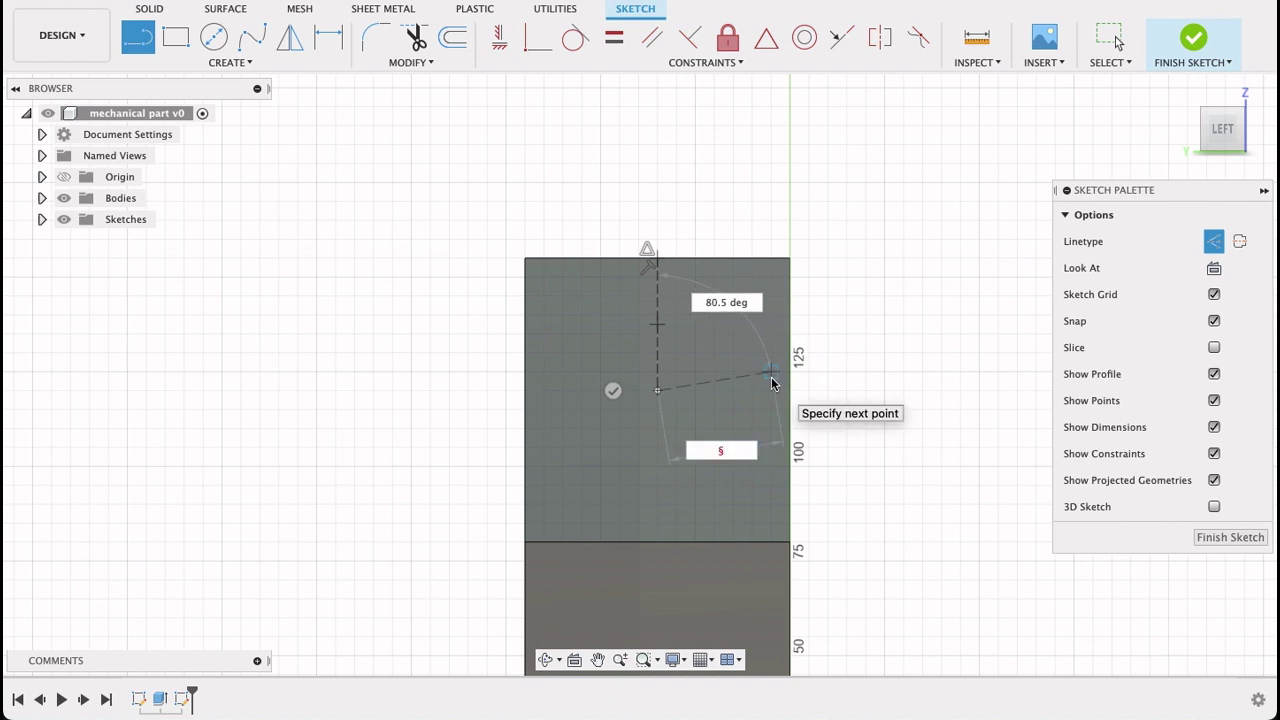
key(Escape)
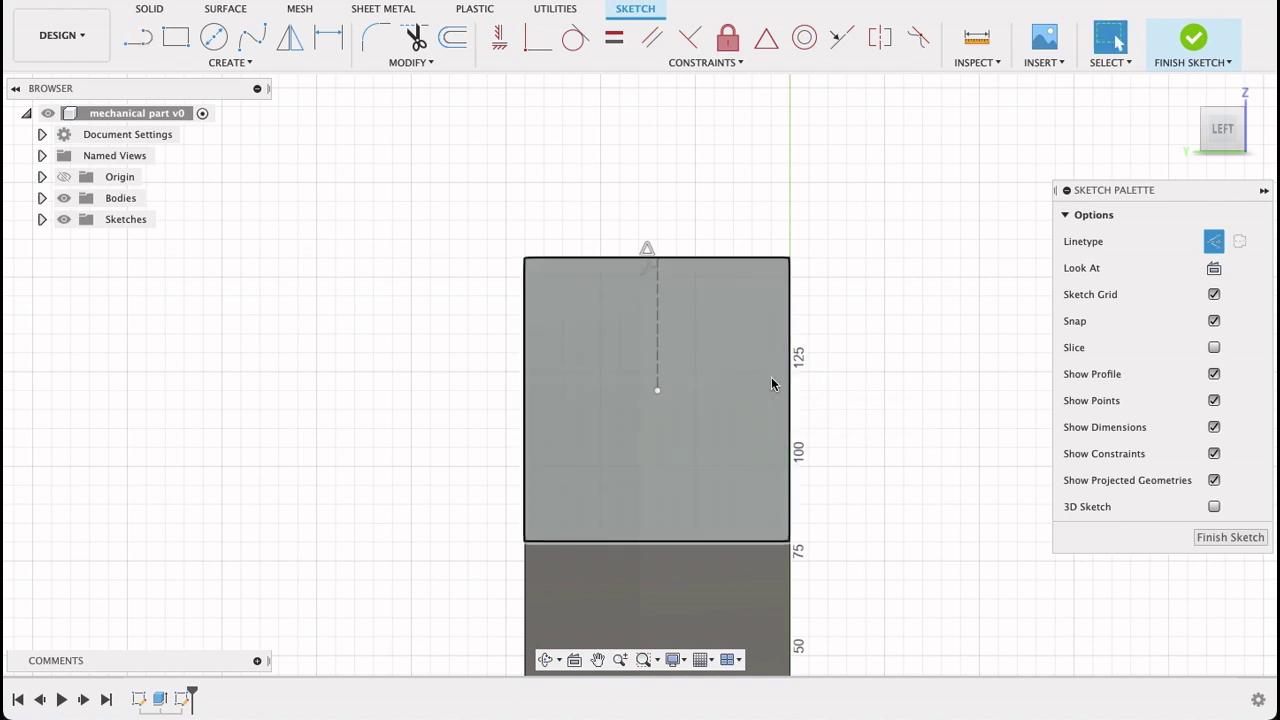
- Draw a 70 mm diameter circle centred on the construction line's lower end
click(212, 40)
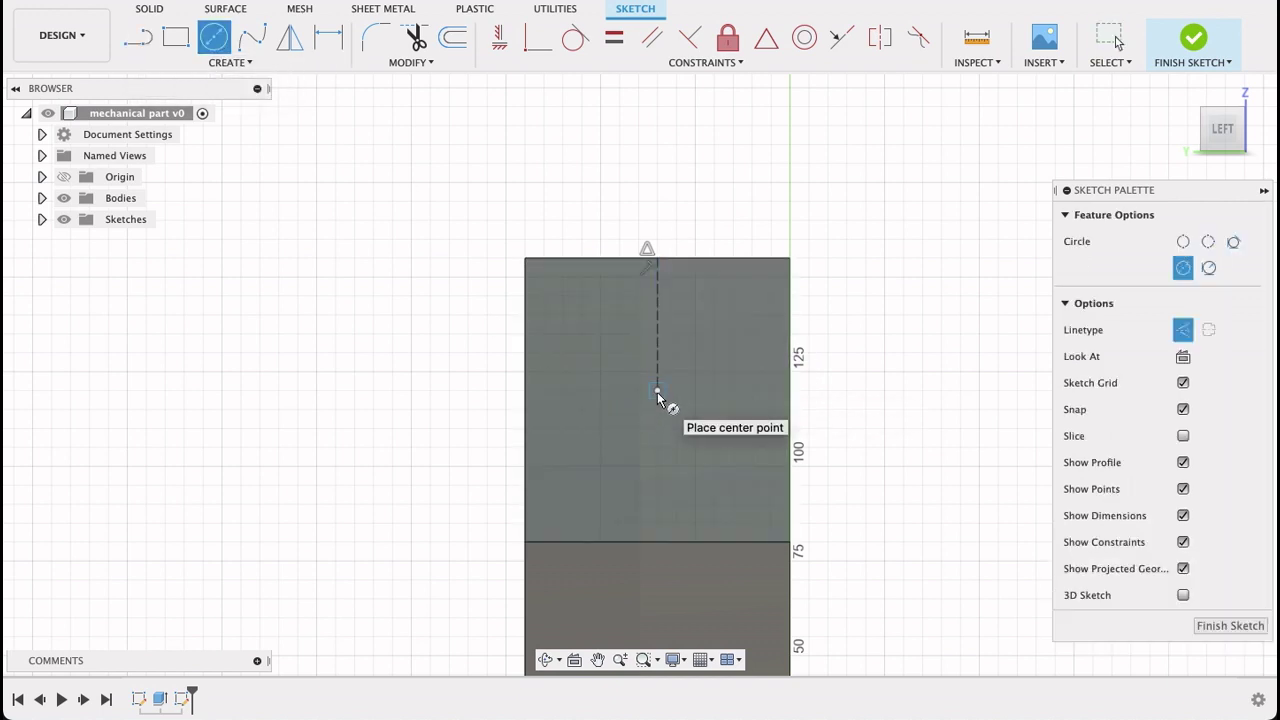
click(657, 391)
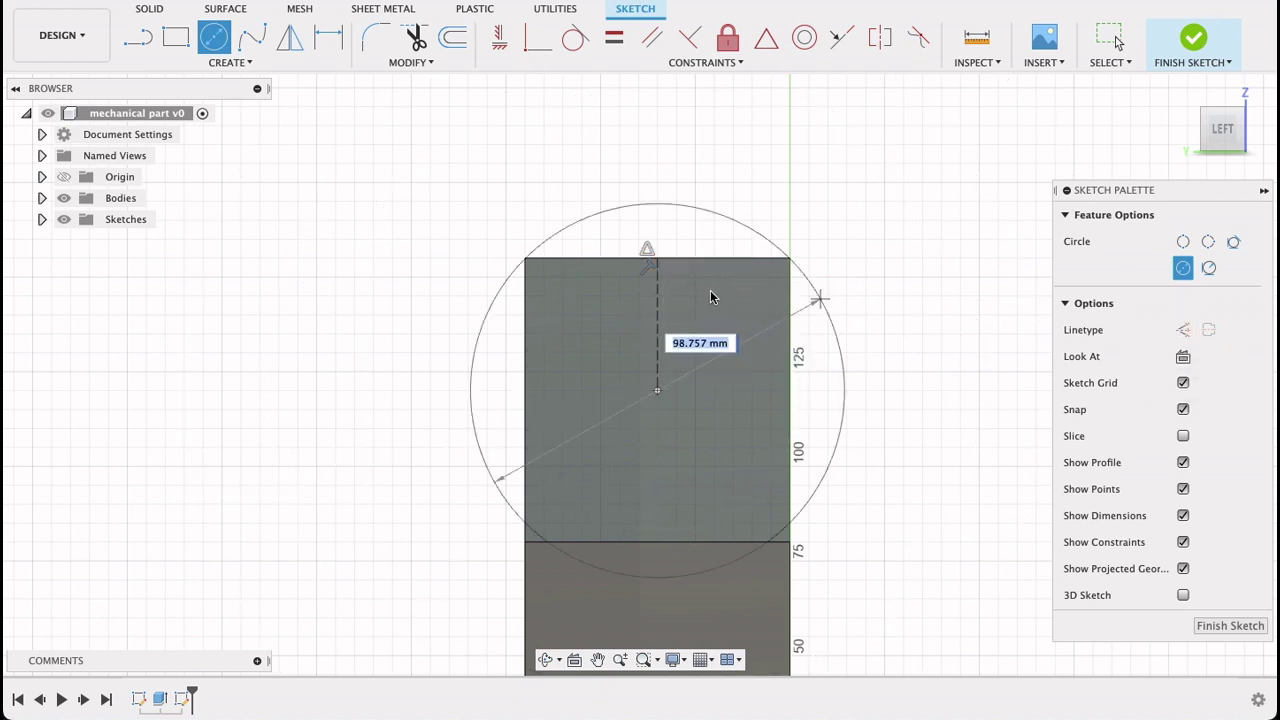
click(654, 259)
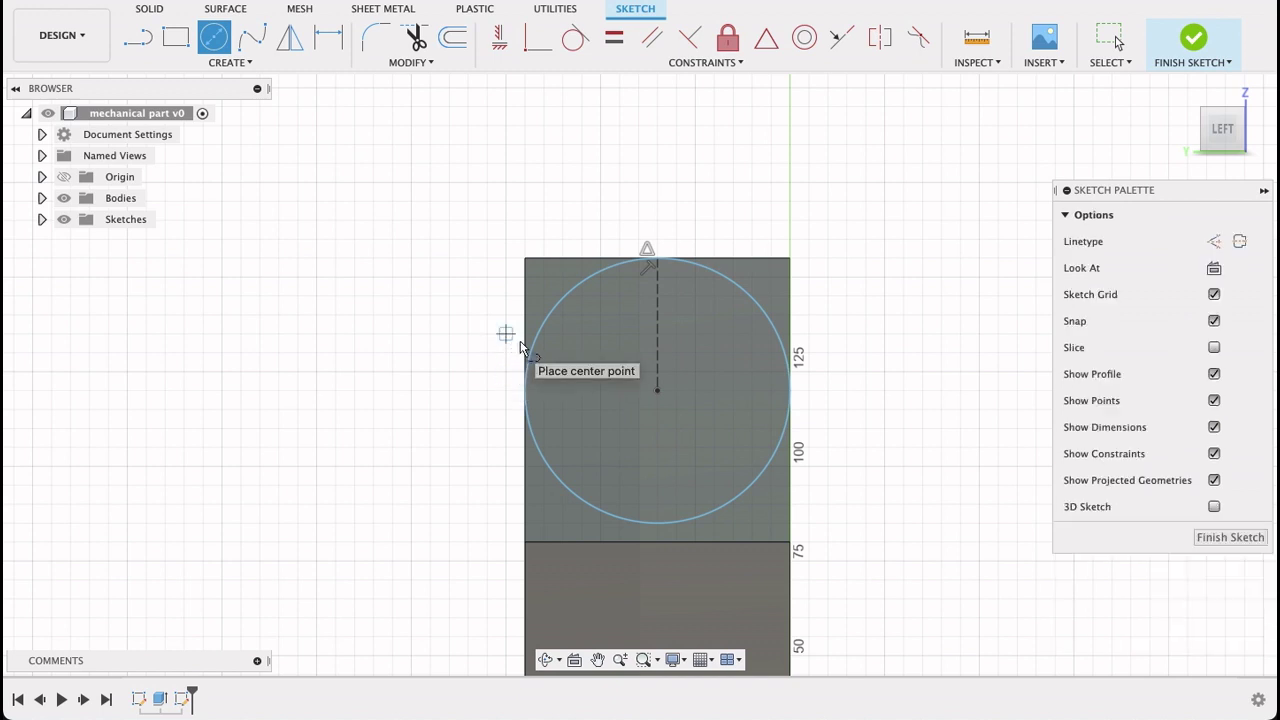
key(l)
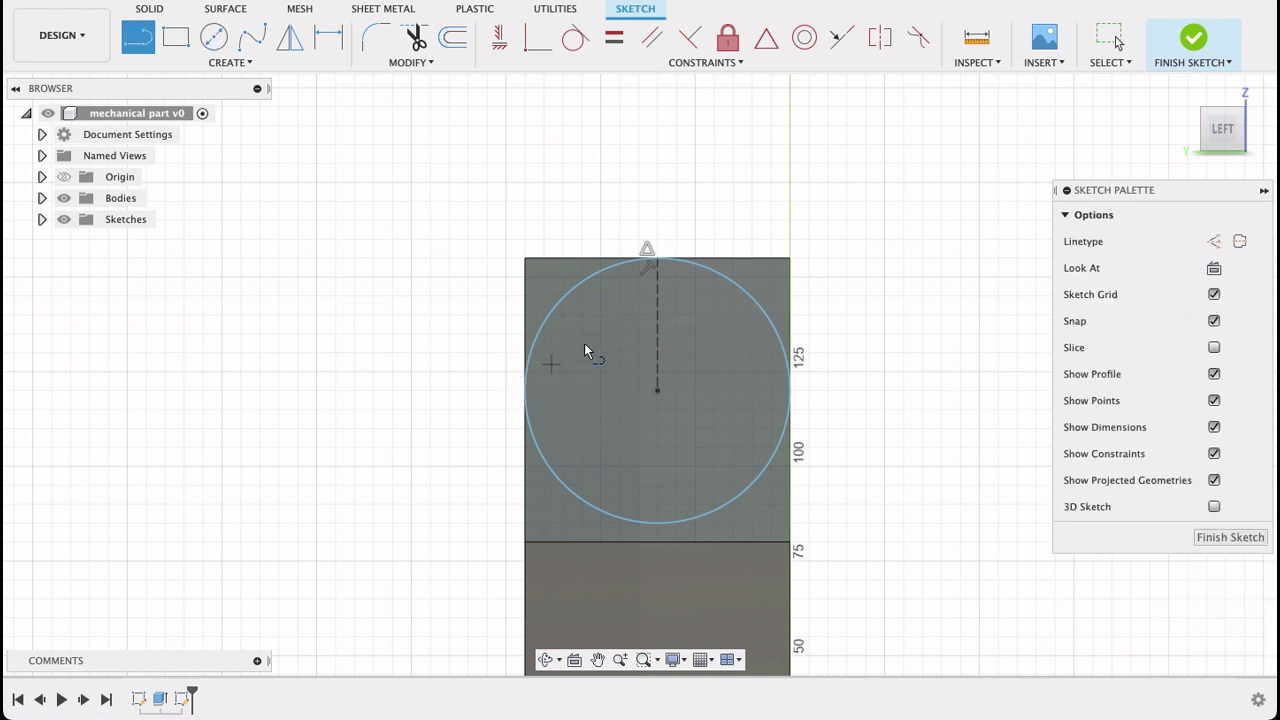
- Project the upper face's outline into the sketch
key(p)
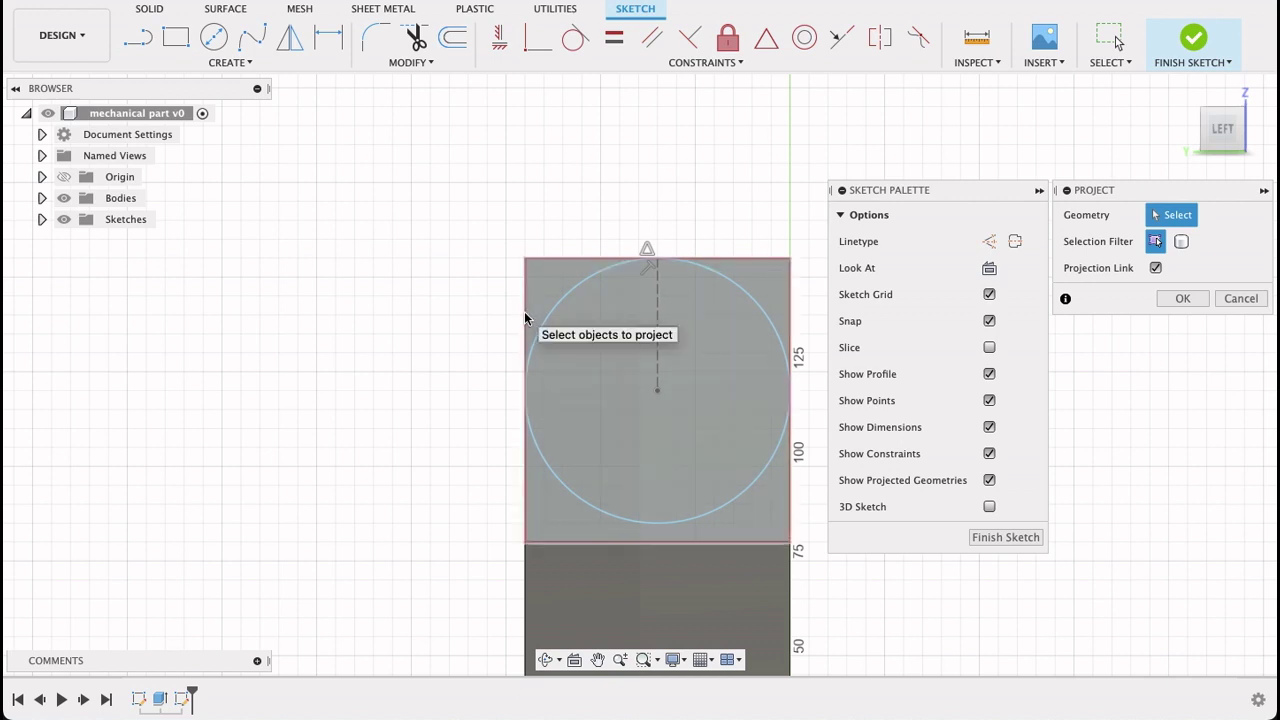
click(527, 317)
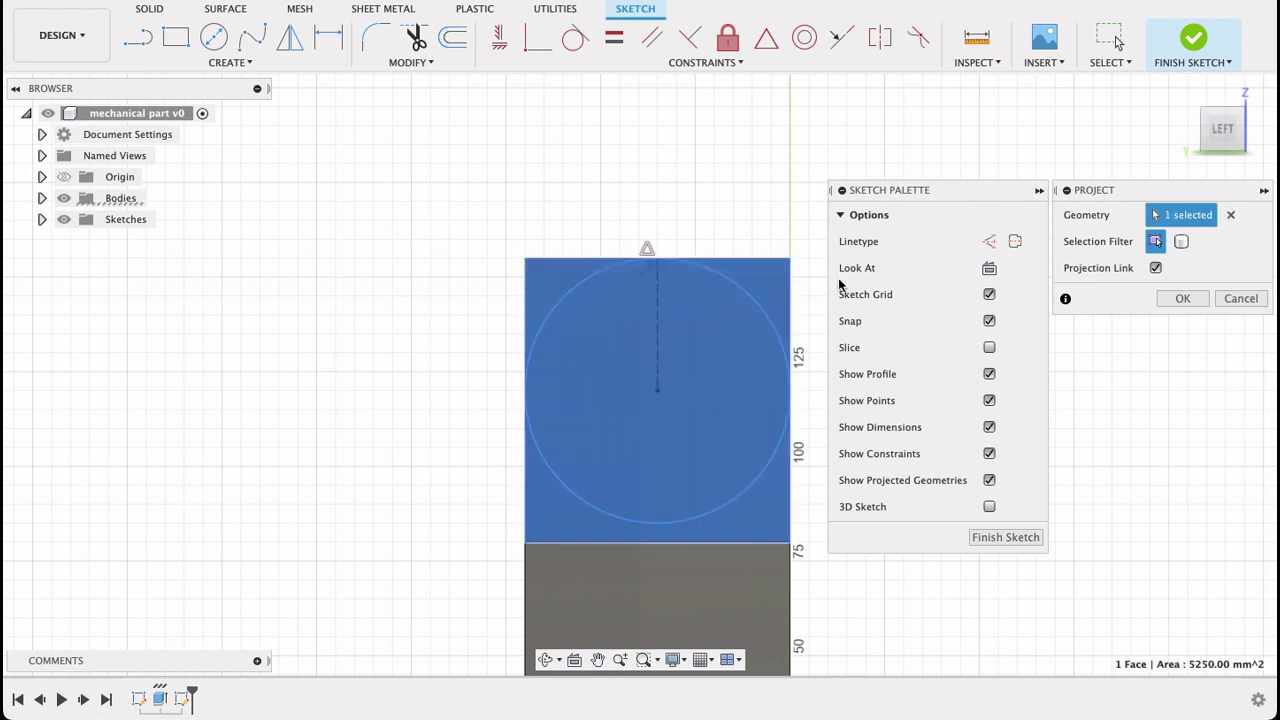
click(1182, 298)
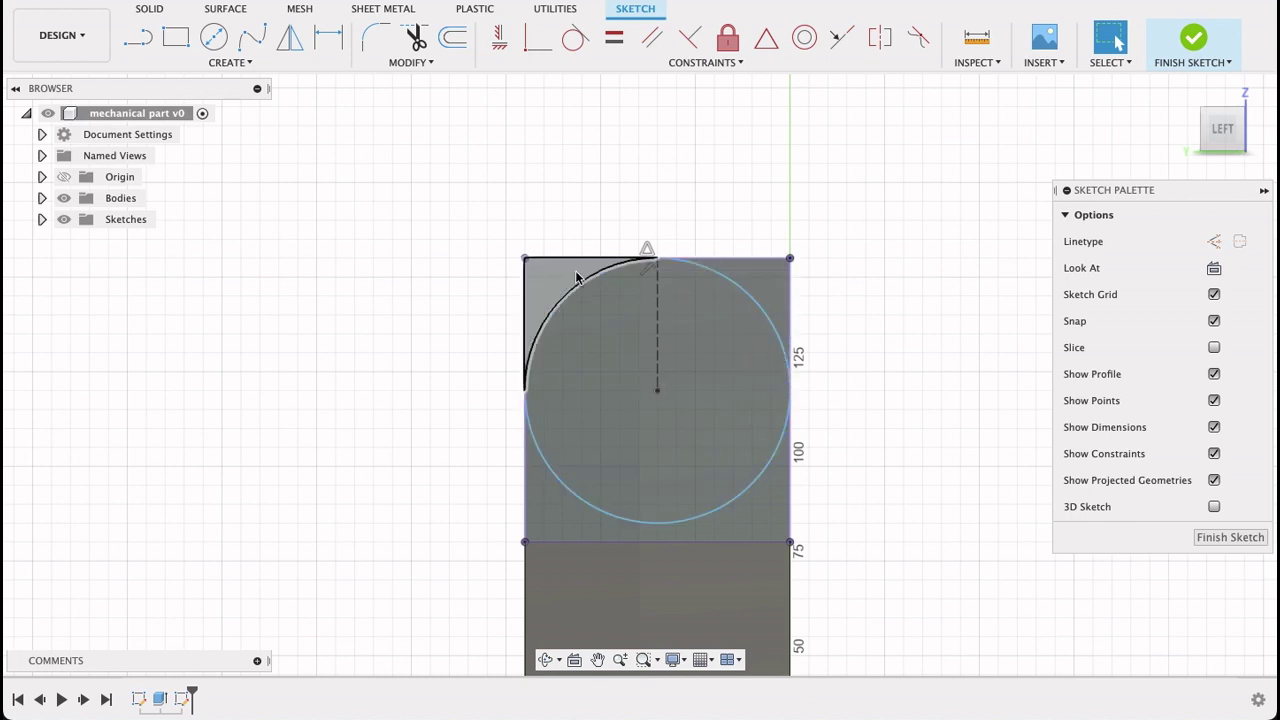
- Finish the sketch and cut both top corner profiles 5 mm deep to round the lug's top
click(1256, 537)
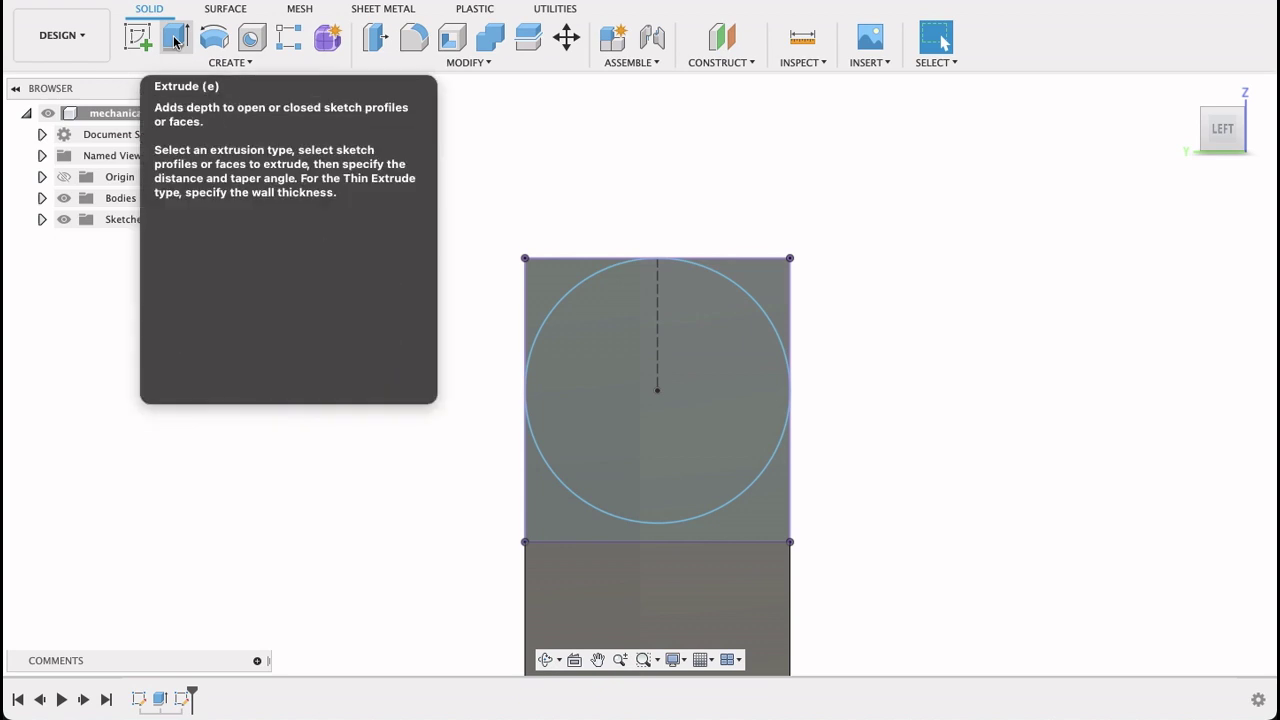
click(175, 40)
click(540, 278)
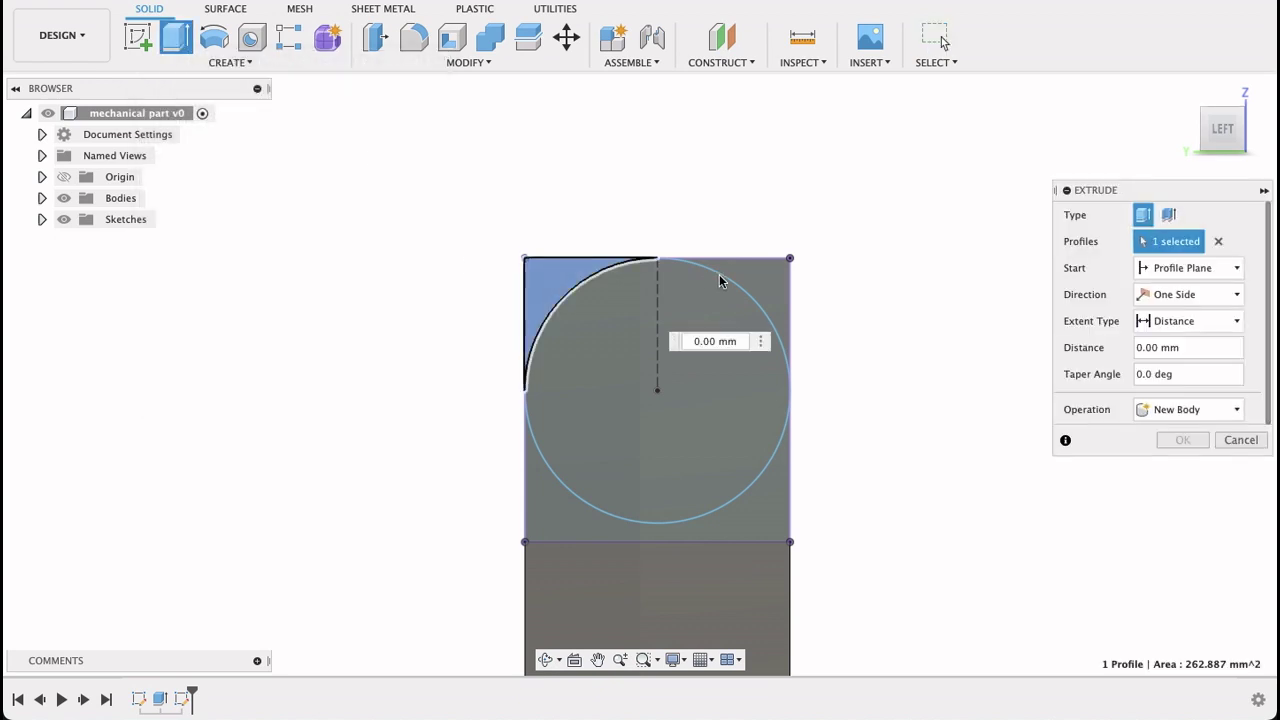
click(762, 276)
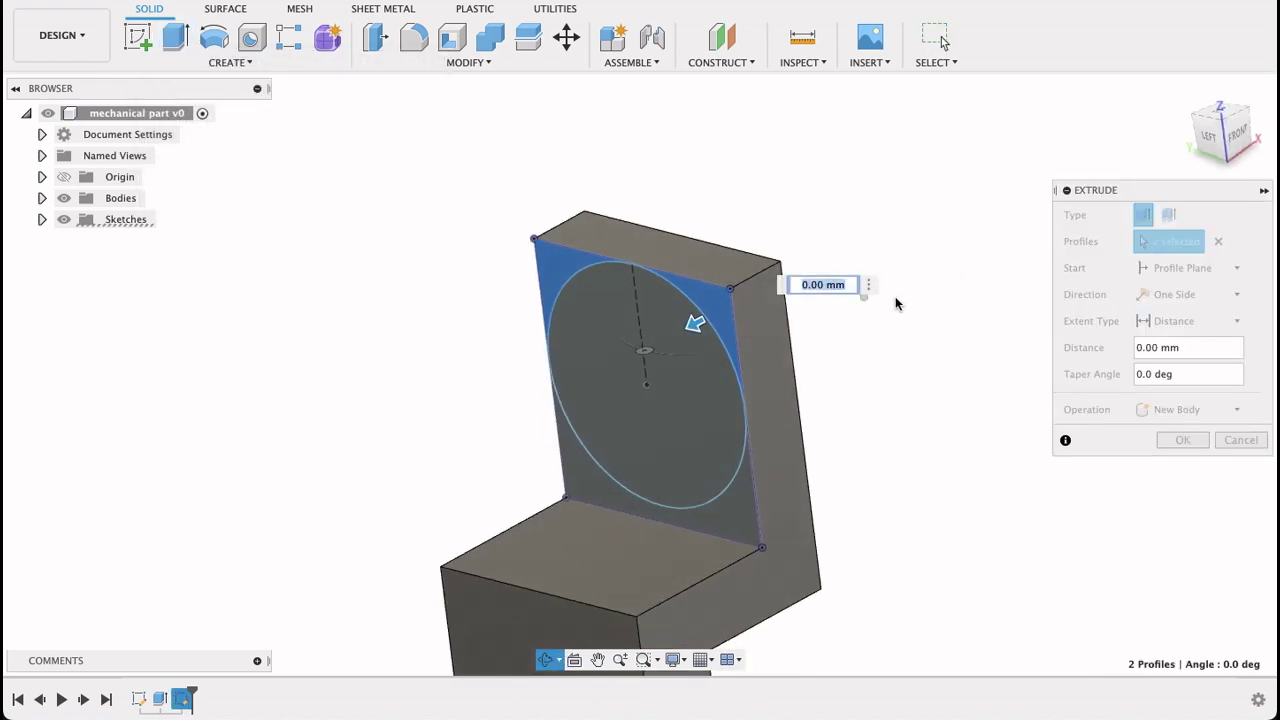
click(1188, 409)
click(1161, 453)
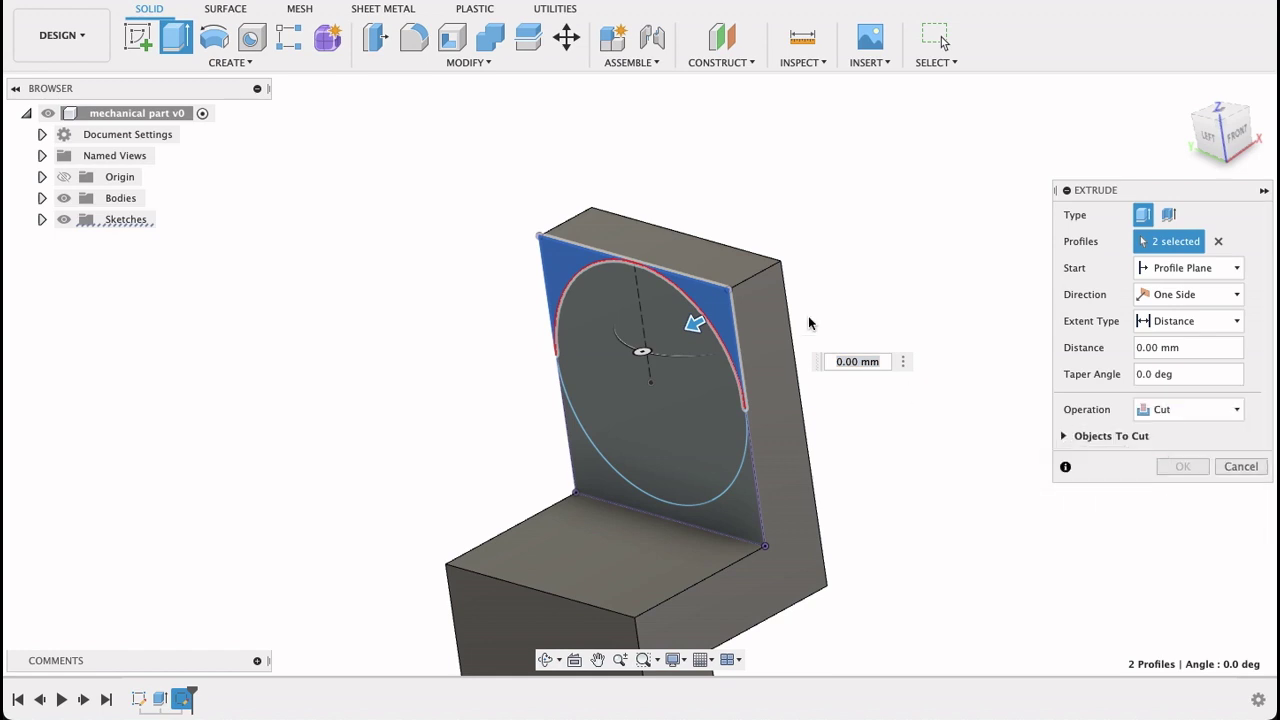
drag(693, 323, 912, 203)
click(1180, 467)
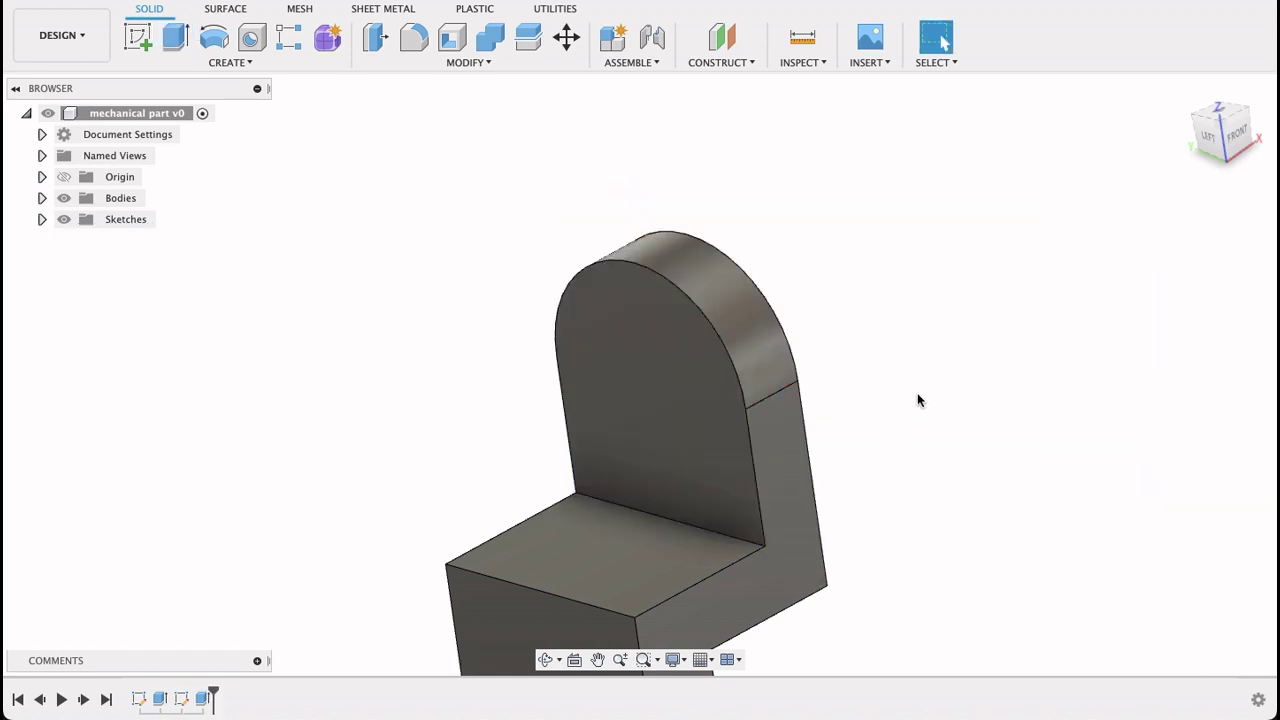
shift+middle_drag(918, 400, 971, 427)
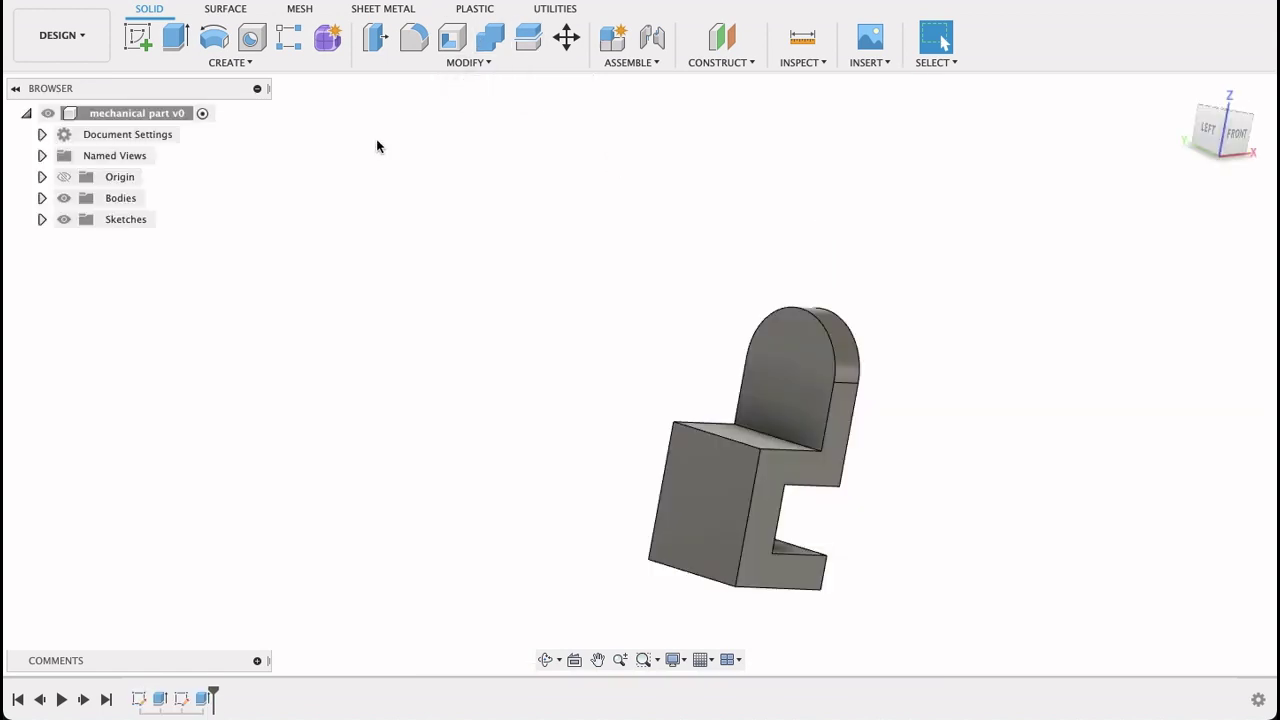
- Reopen Sketch2, add a 35 mm circle concentric with the 70 mm circle, and finish the sketch
click(42, 220)
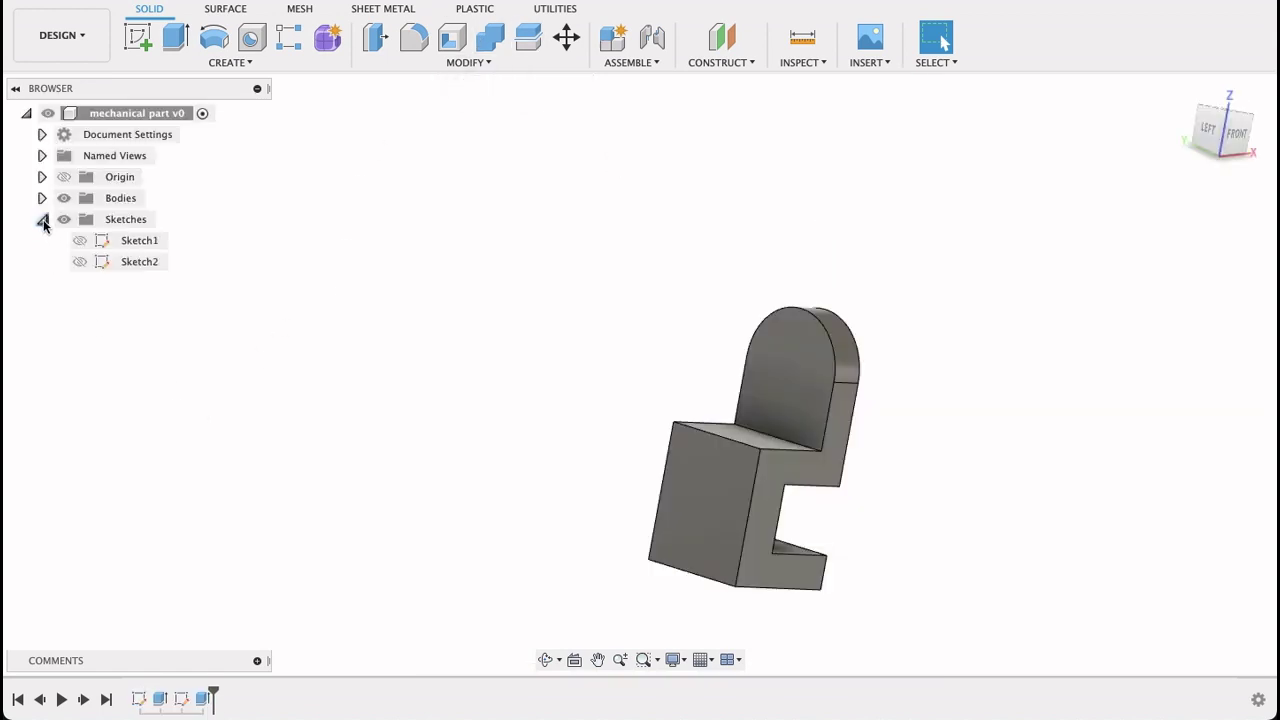
double_click(134, 264)
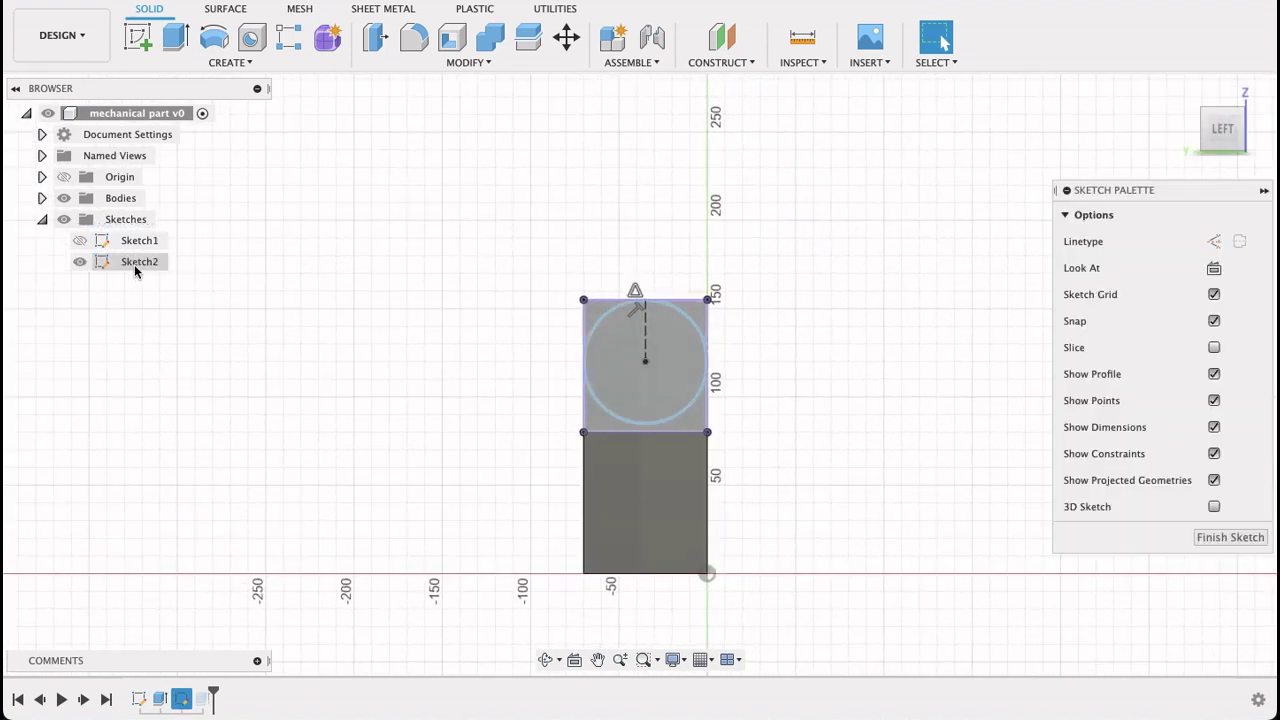
scroll(650, 364, up, 5)
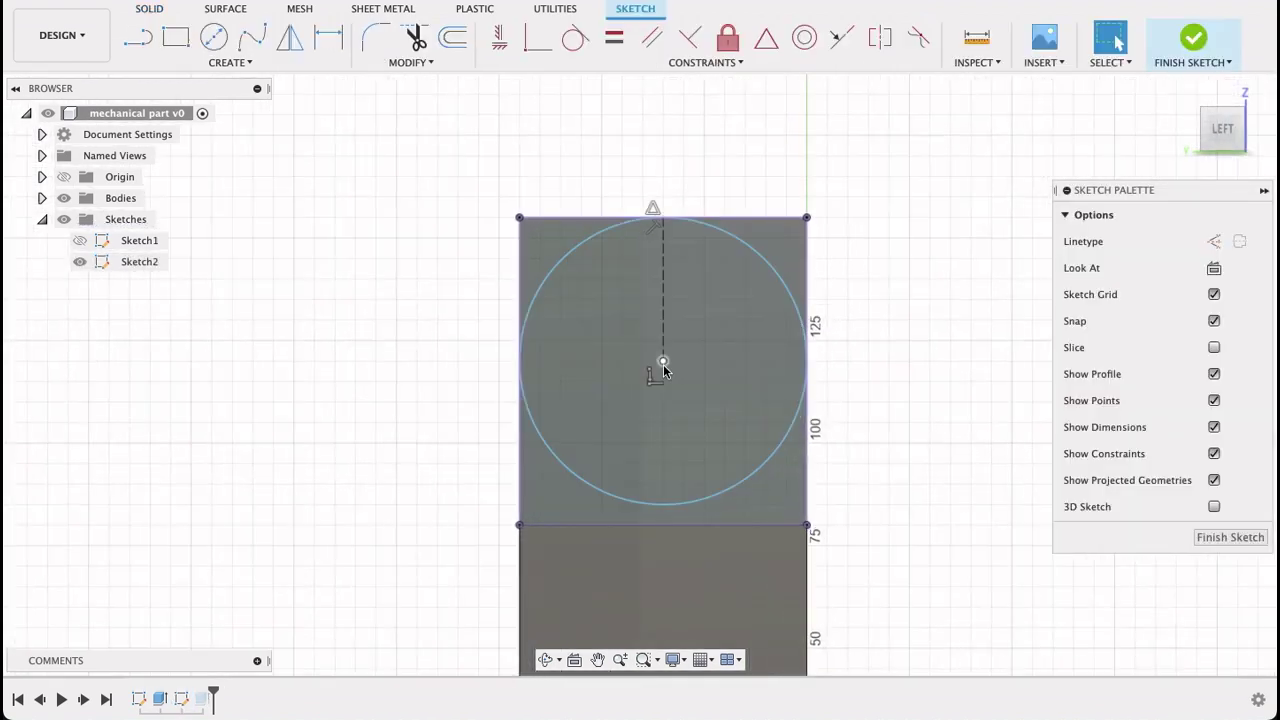
key(c)
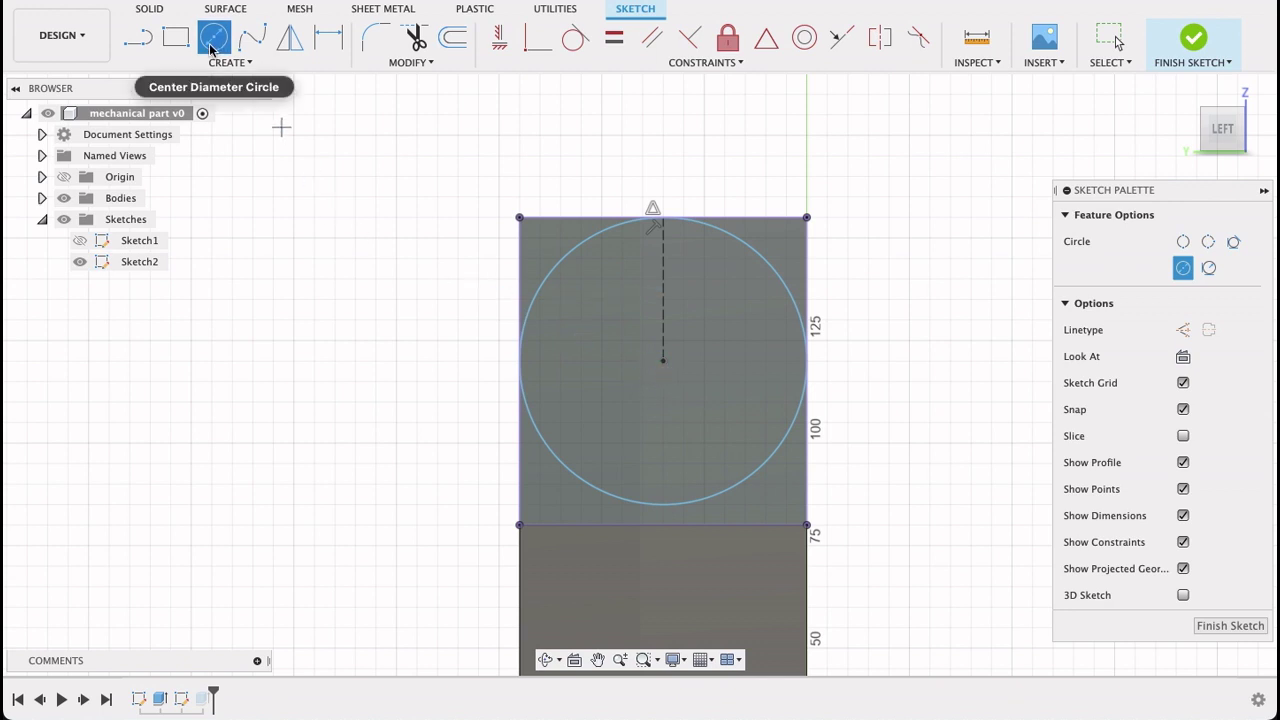
click(663, 361)
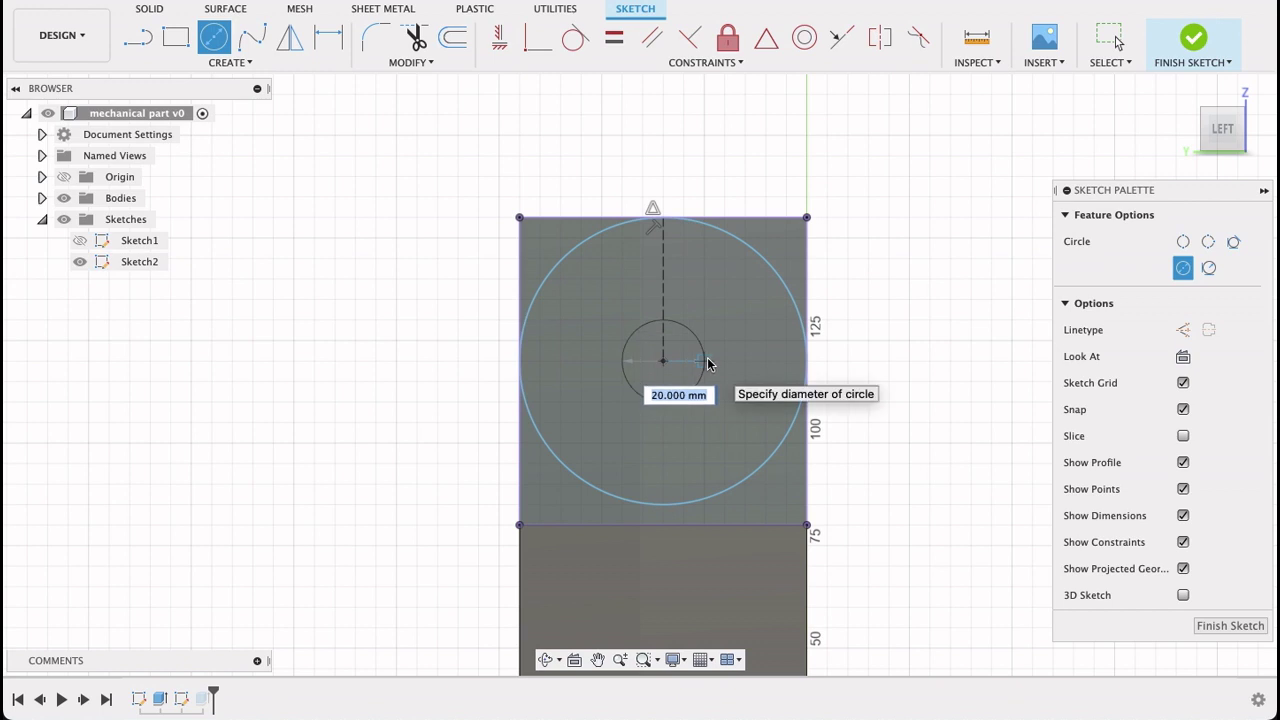
key(Return)
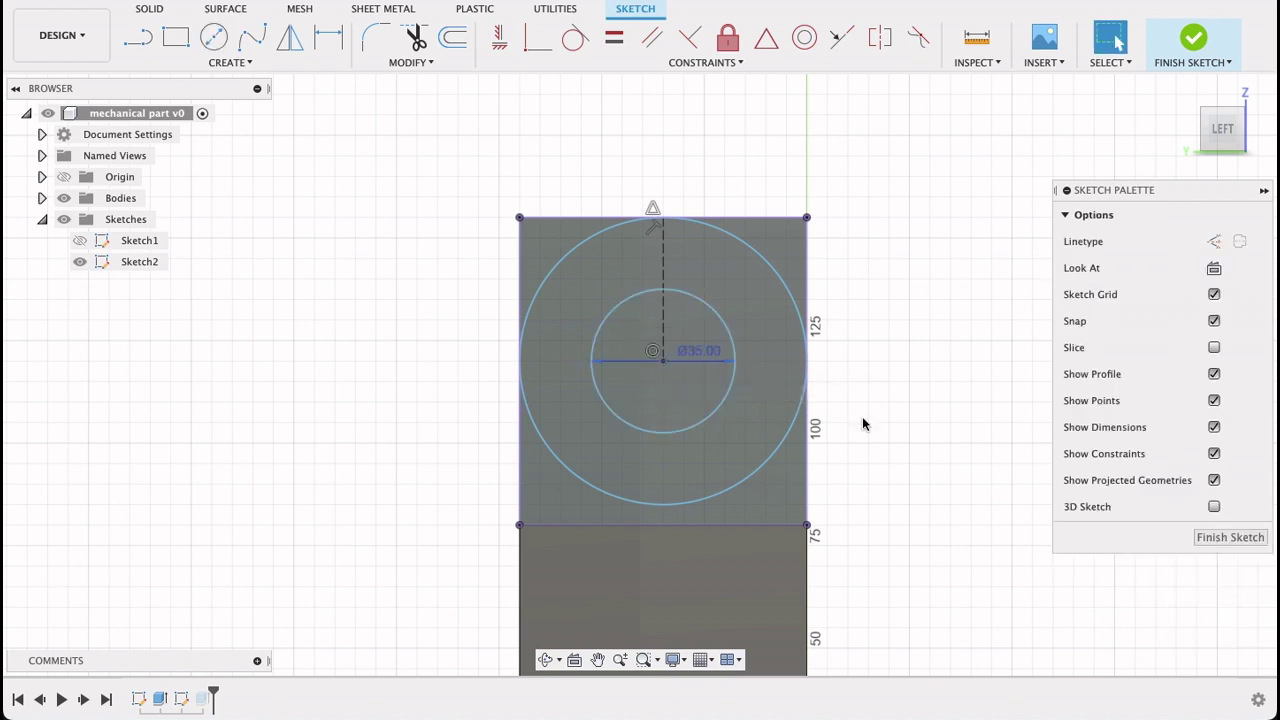
click(1212, 537)
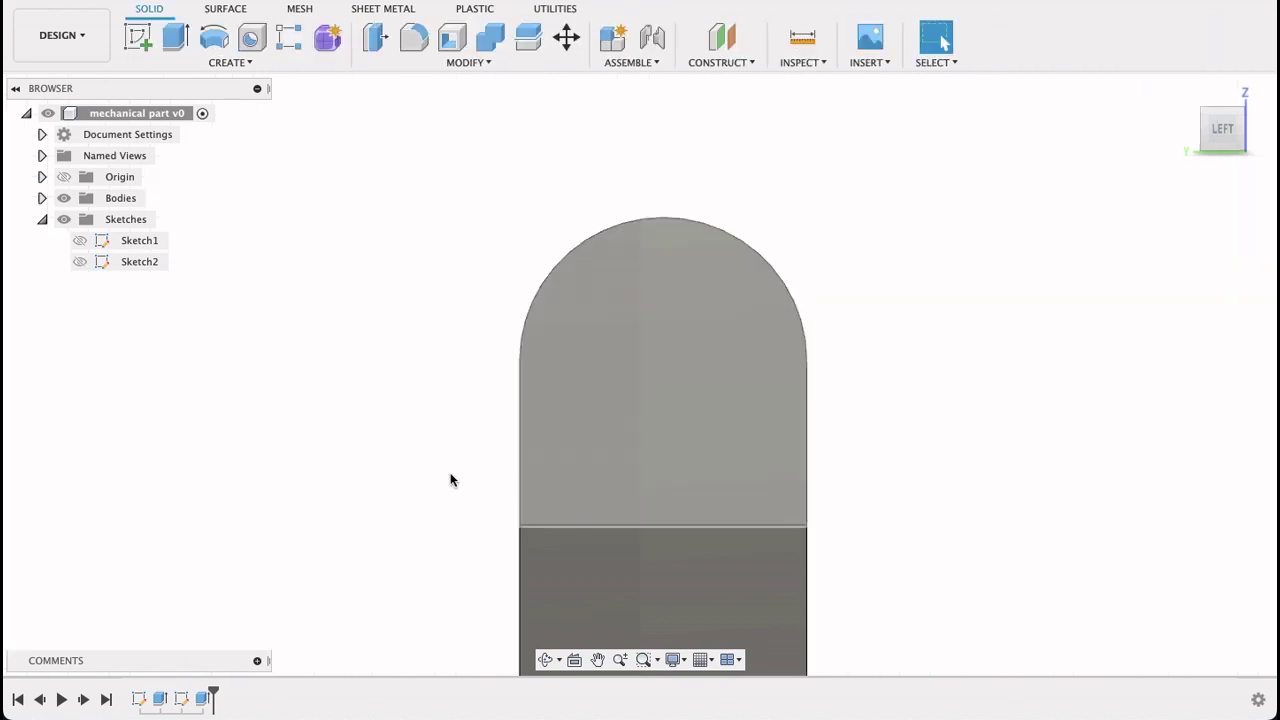
- Cut the 35 mm circle through the lug up to its back face, then hide Sketch2
click(174, 38)
click(80, 261)
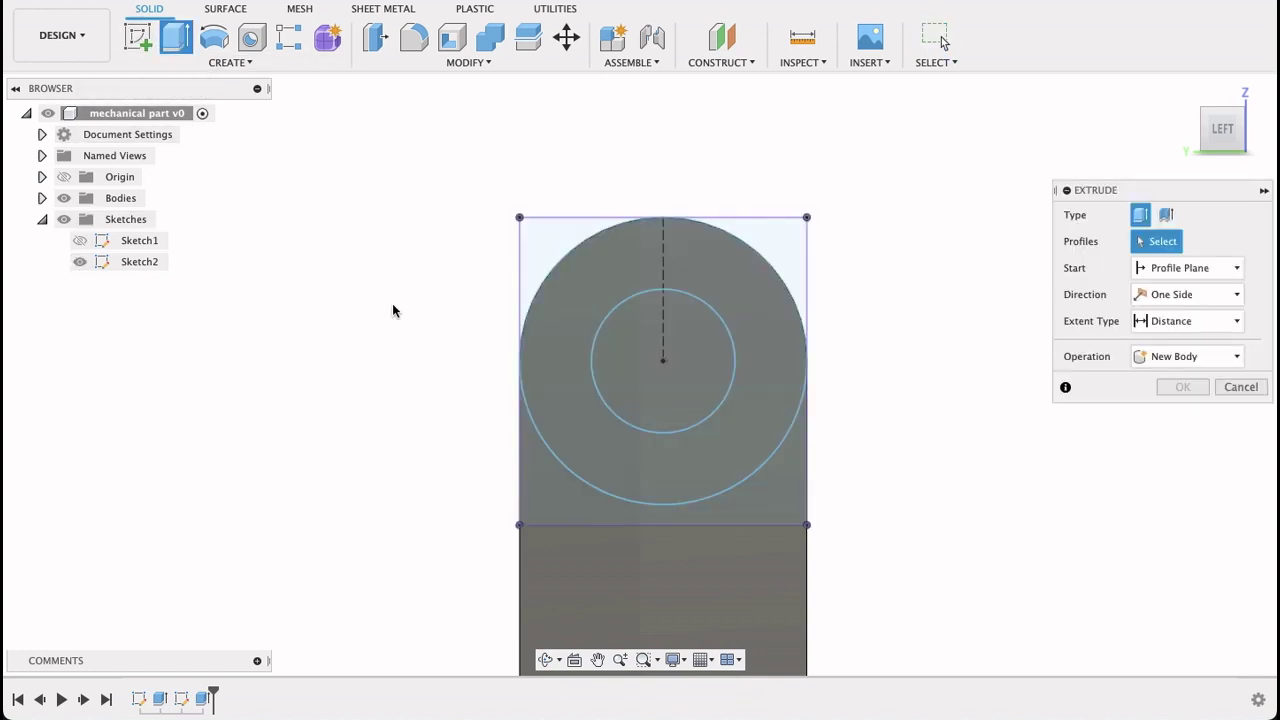
click(646, 366)
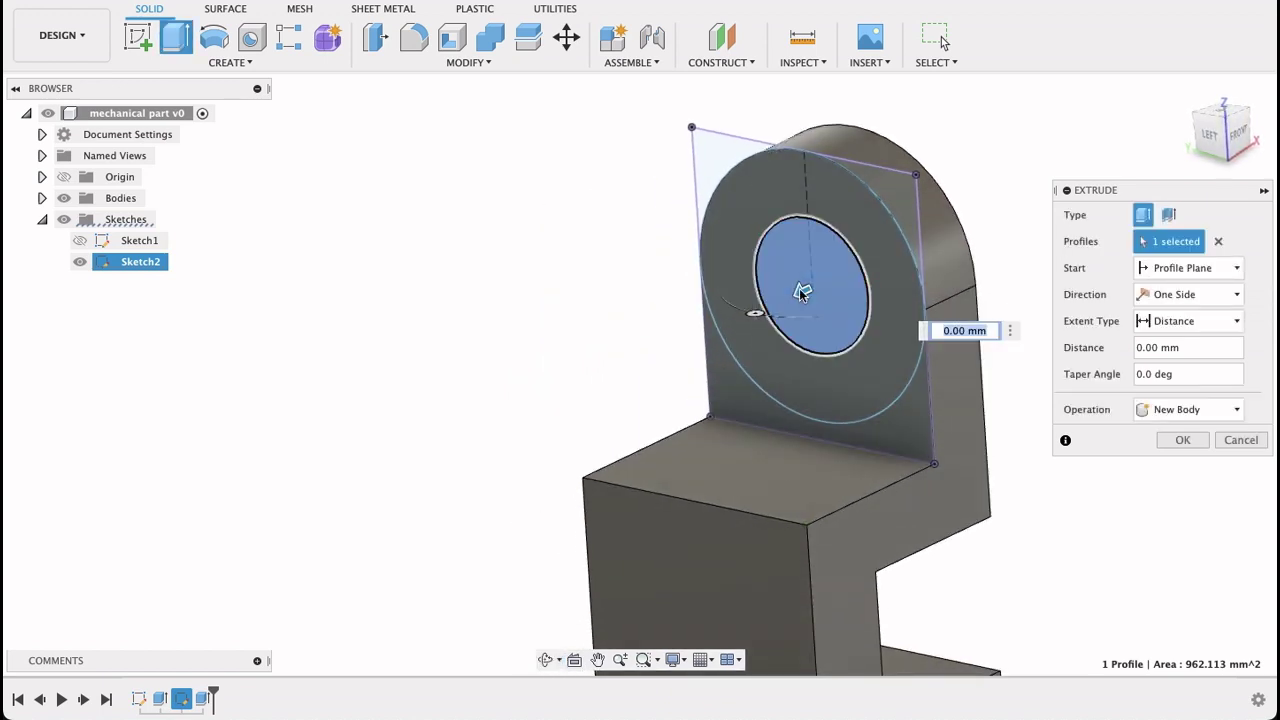
drag(802, 292, 1025, 182)
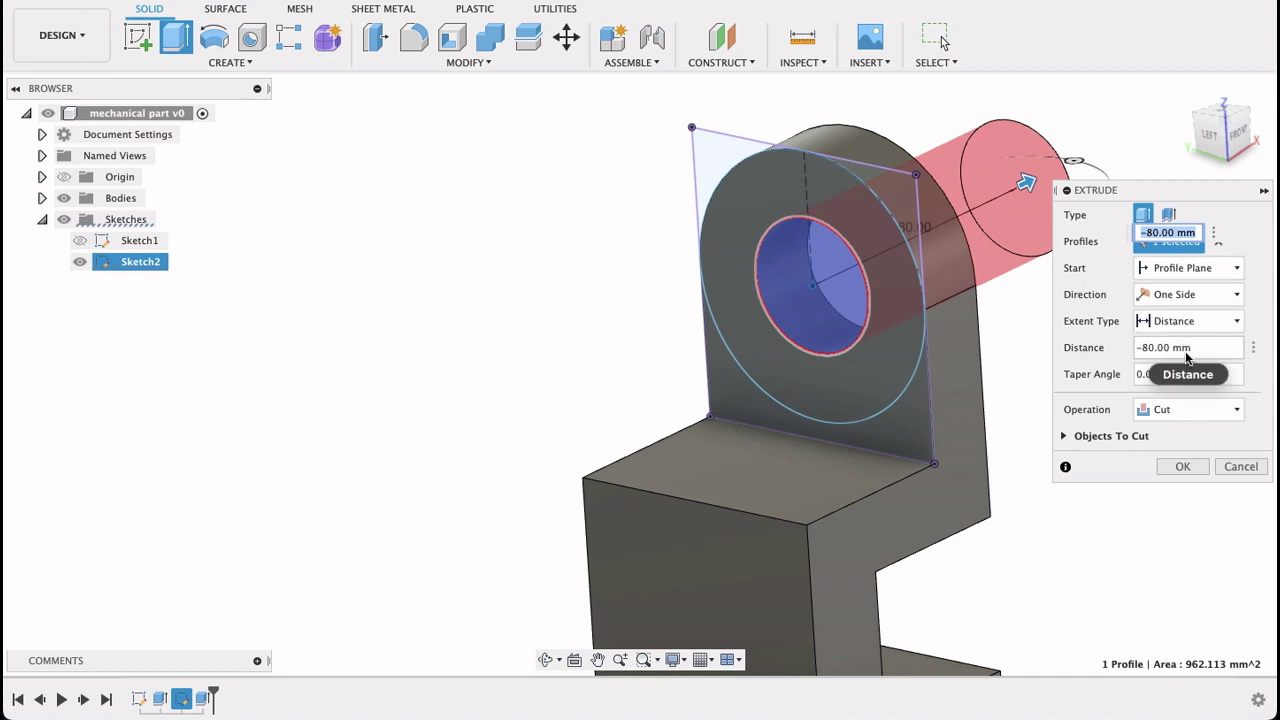
click(1190, 320)
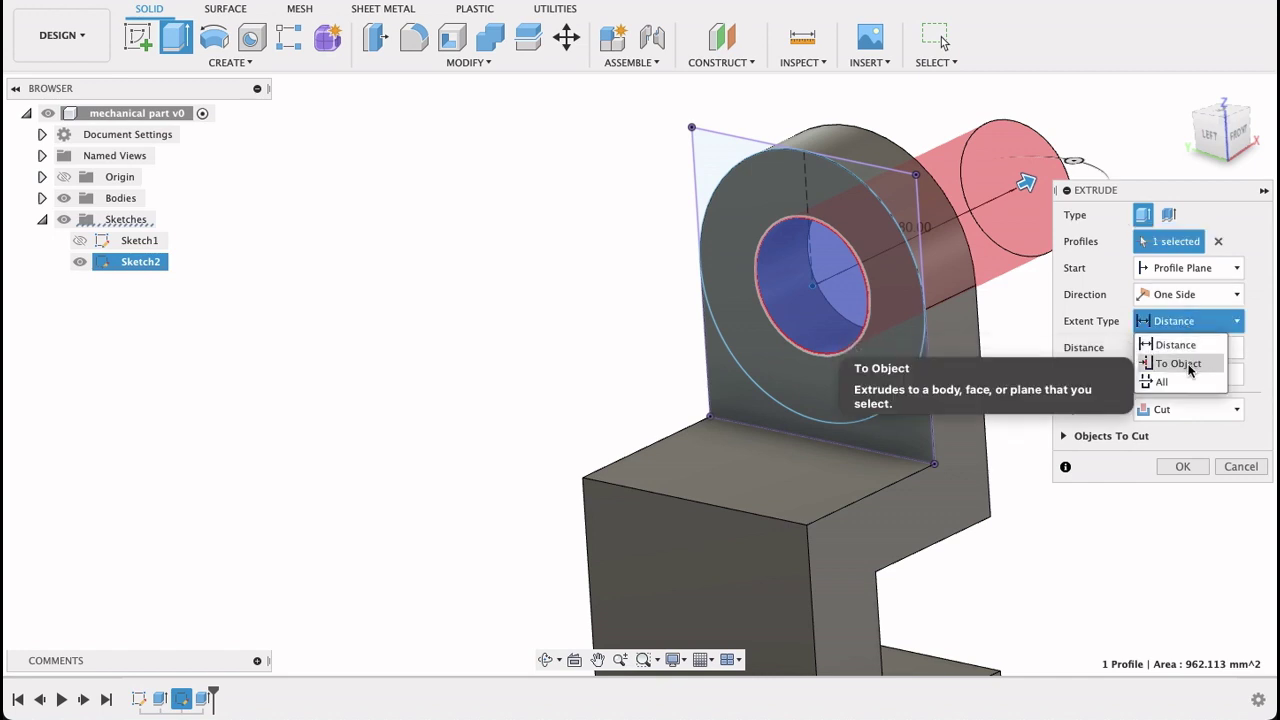
click(1190, 362)
shift+middle_drag(1035, 300, 966, 185)
click(966, 185)
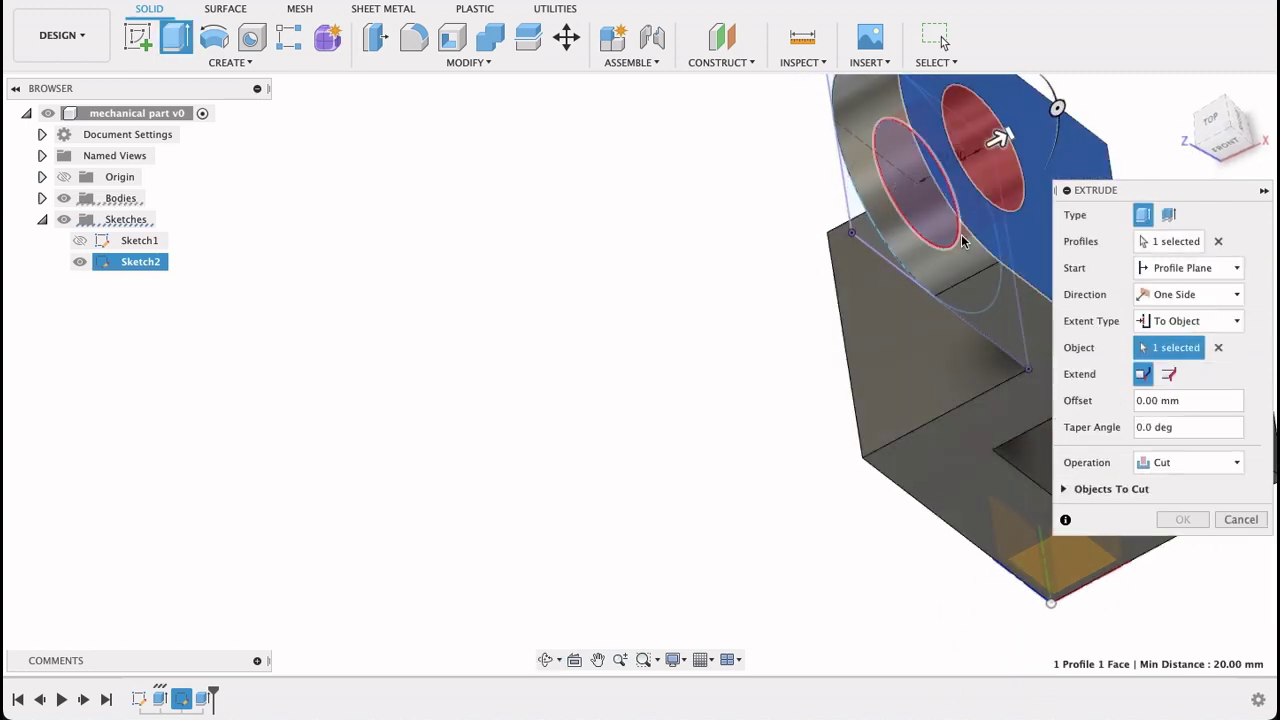
click(1180, 517)
shift+middle_drag(1066, 484, 959, 488)
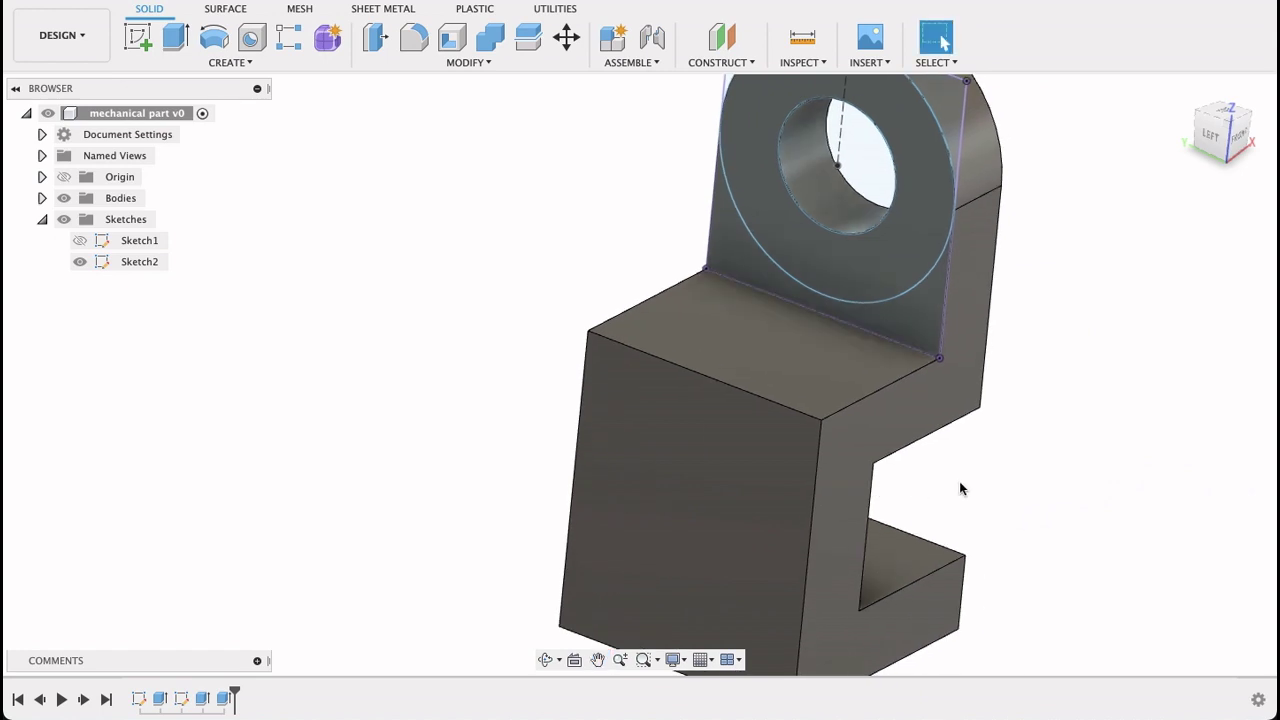
click(80, 262)
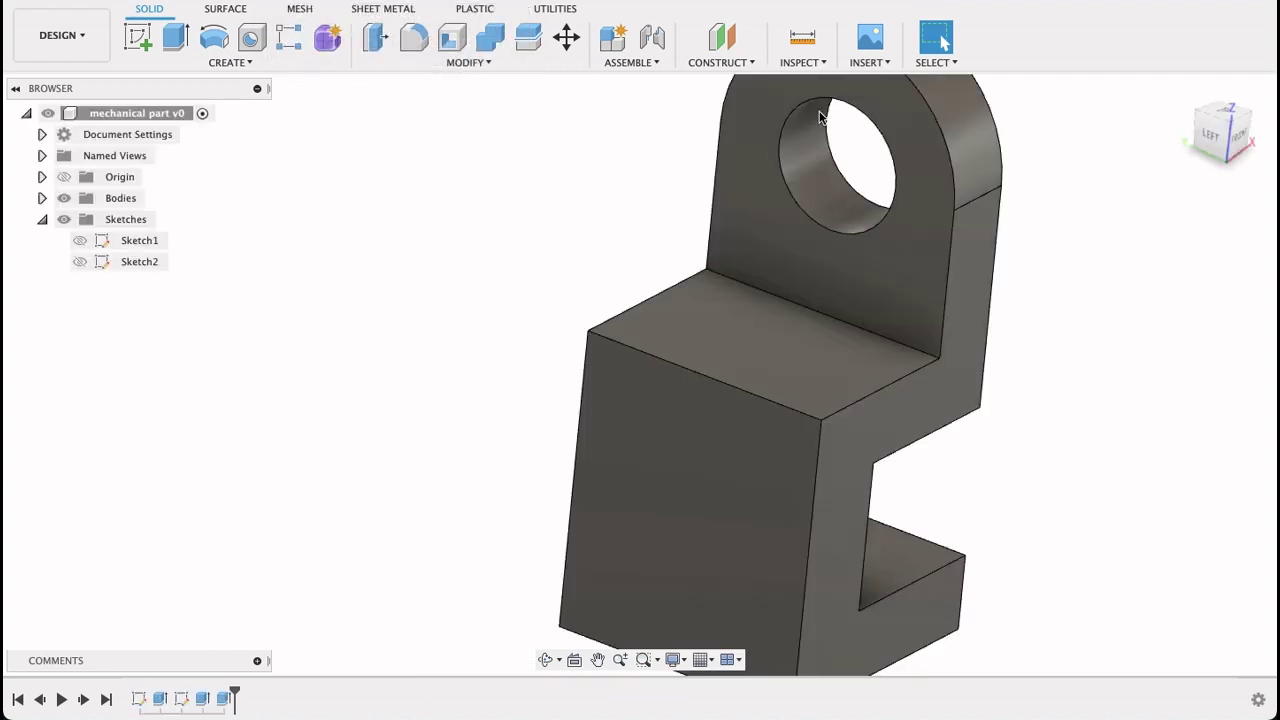
- Start a new sketch on the base's top face and rotate and pan the view to centre it
click(140, 38)
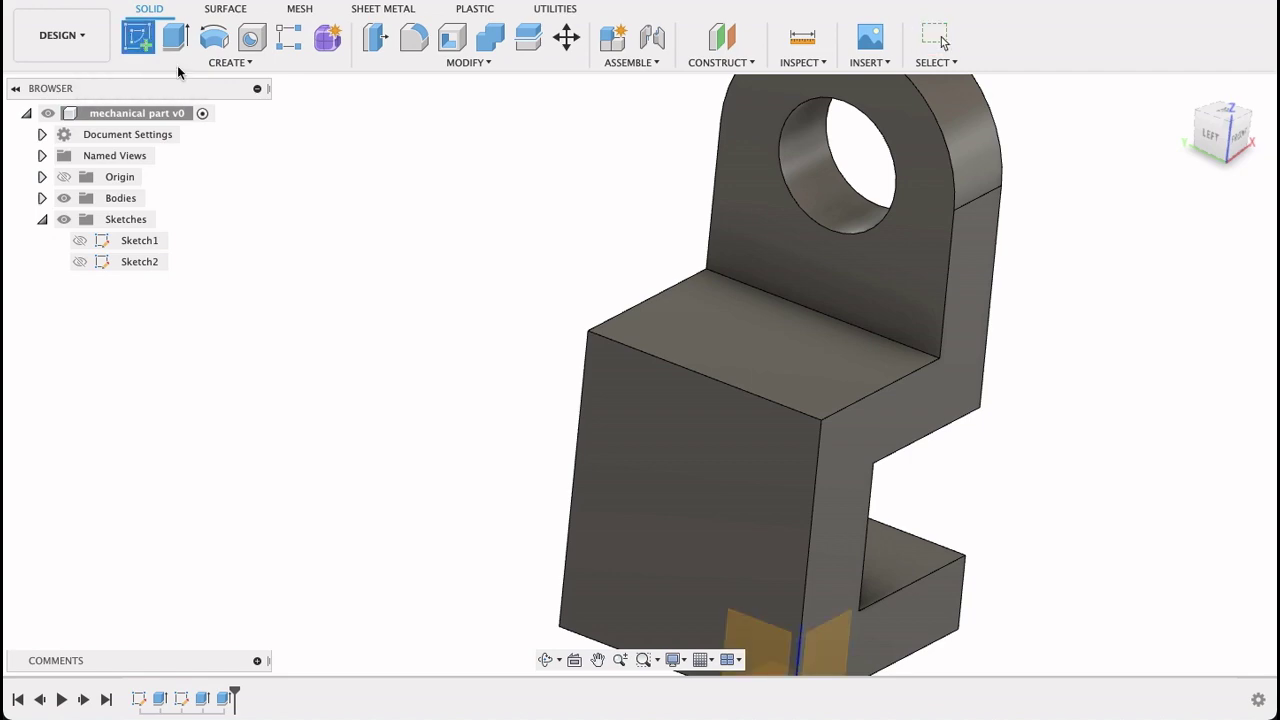
click(750, 335)
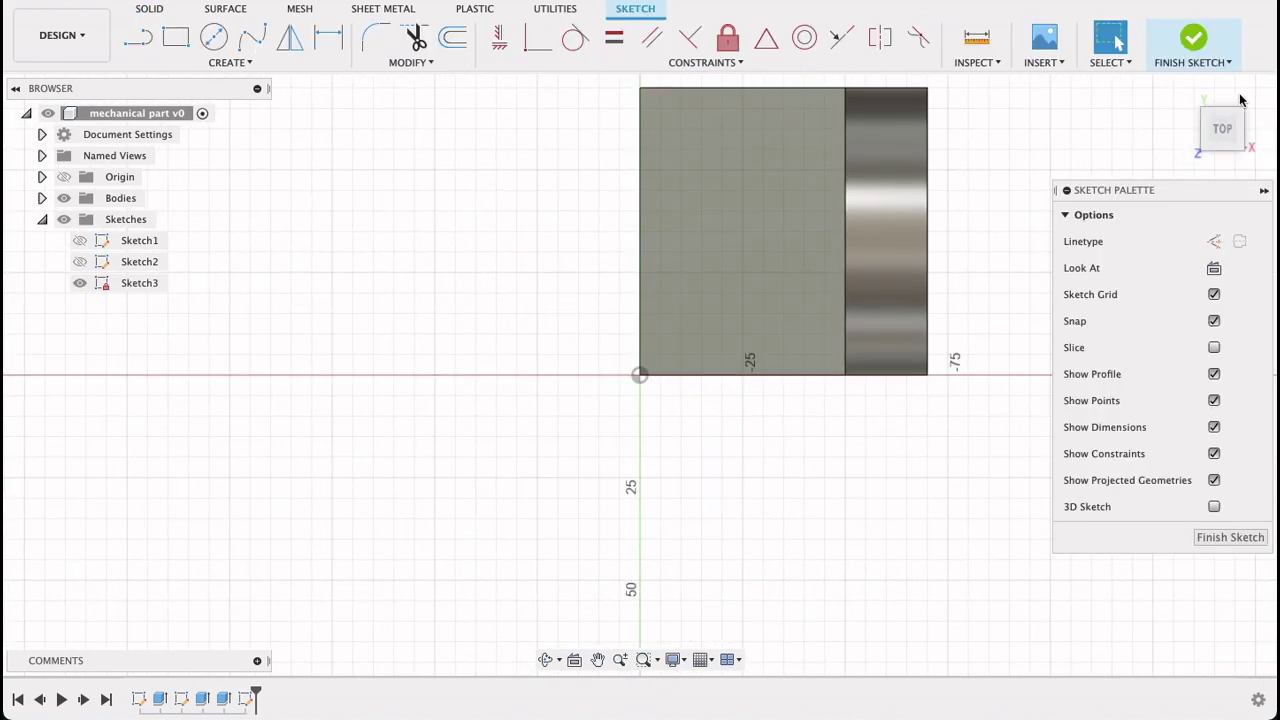
click(1237, 89)
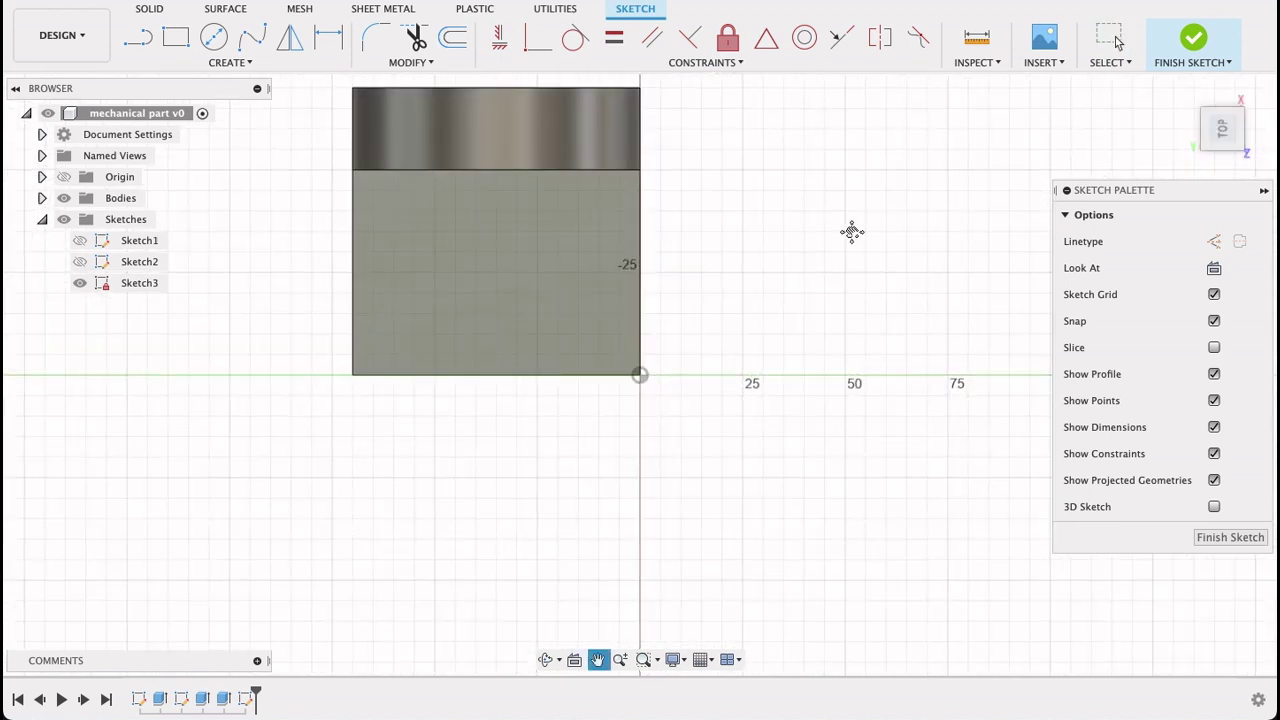
middle_drag(851, 231, 971, 249)
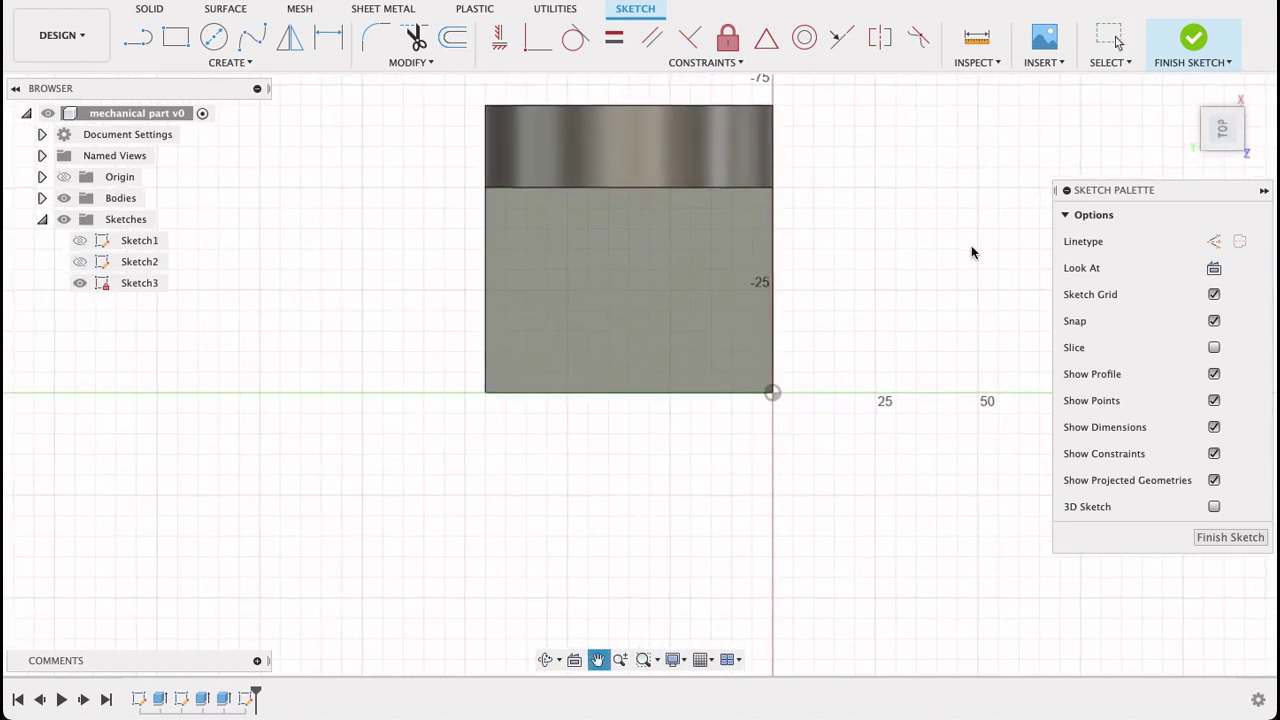
- Draw a 40 mm circle centred on the face's lower edge and finish the sketch
click(212, 37)
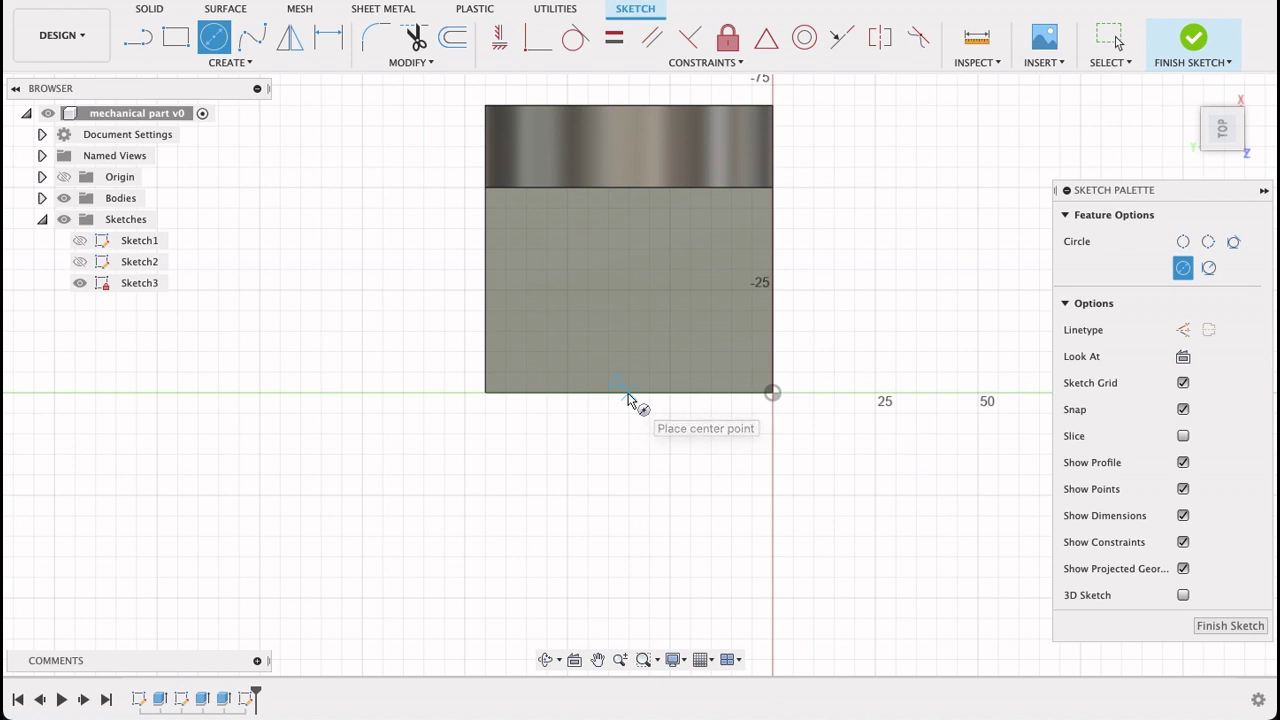
click(628, 397)
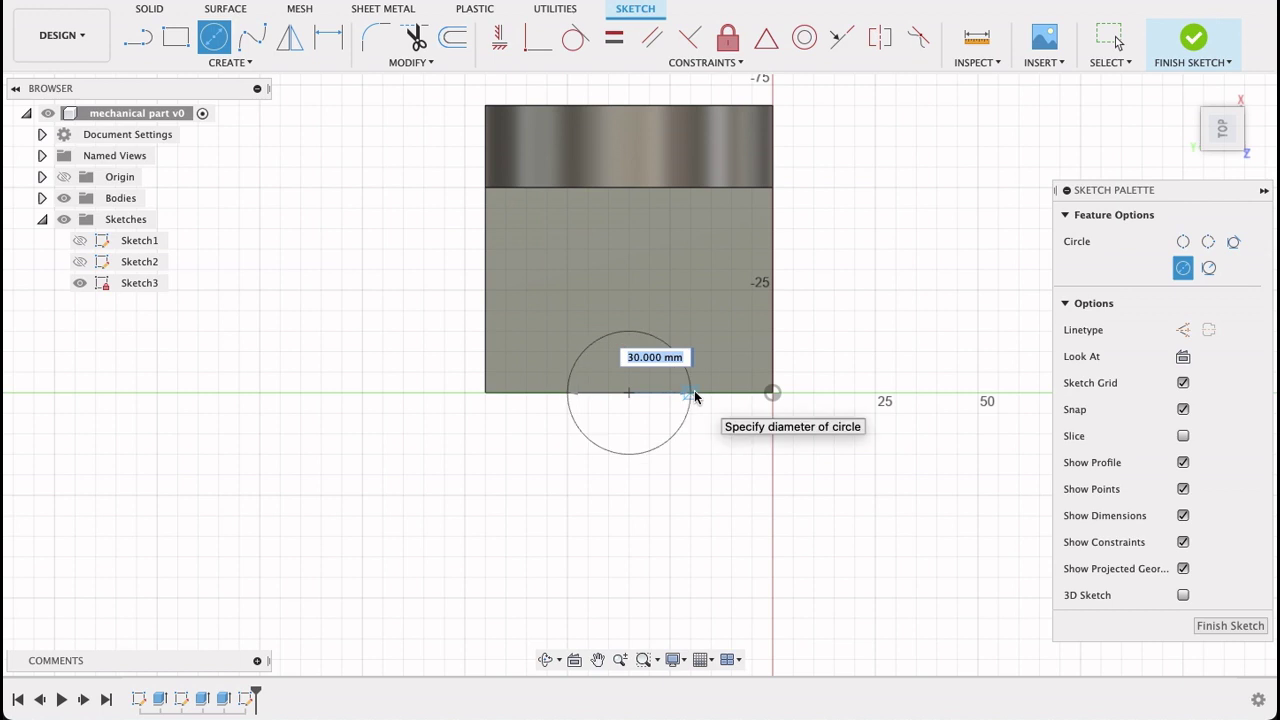
text(40)
key(Return)
key(Escape)
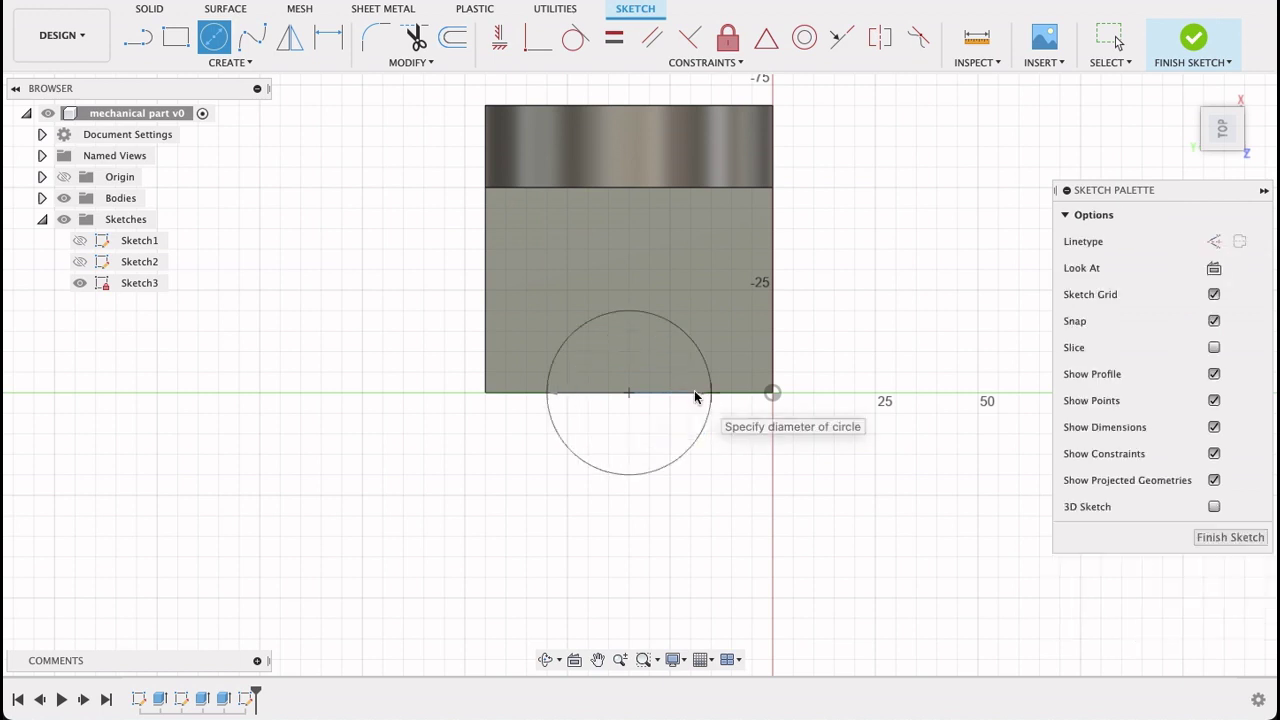
click(1230, 537)
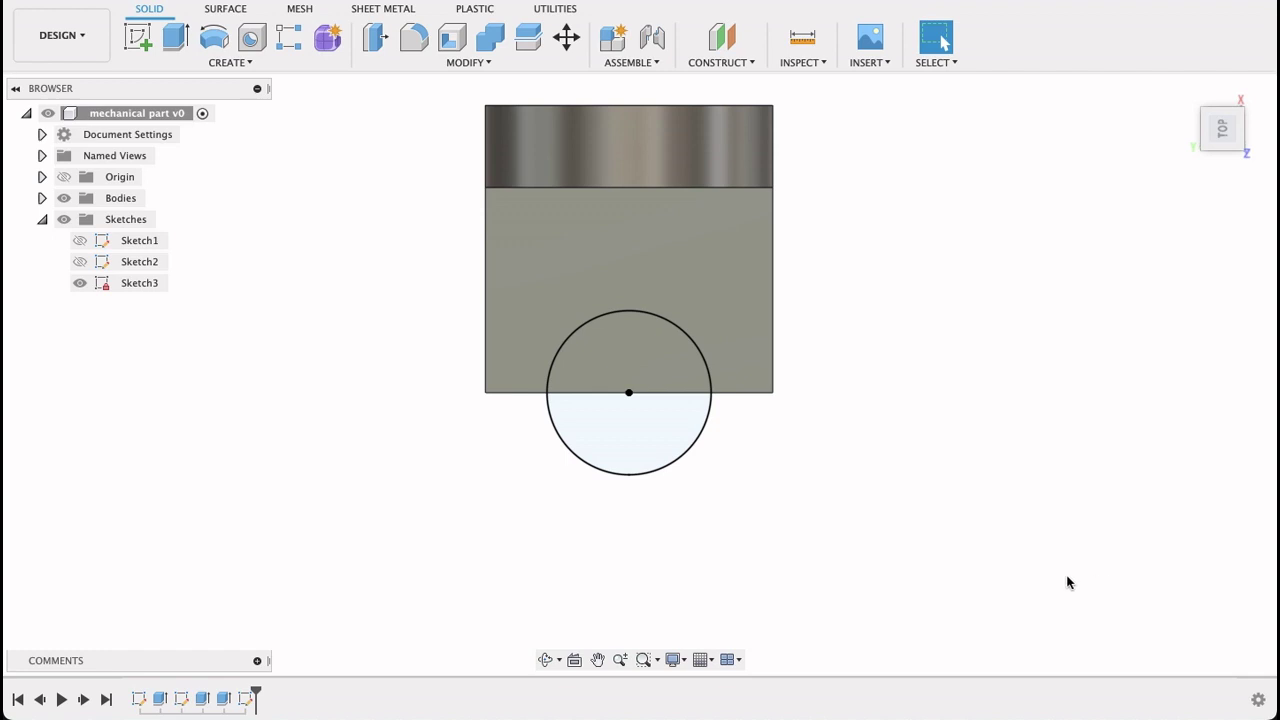
- Extrude the half-circle profile as a cut down to the base's bottom face, forming the 40 mm channel
click(176, 40)
click(643, 352)
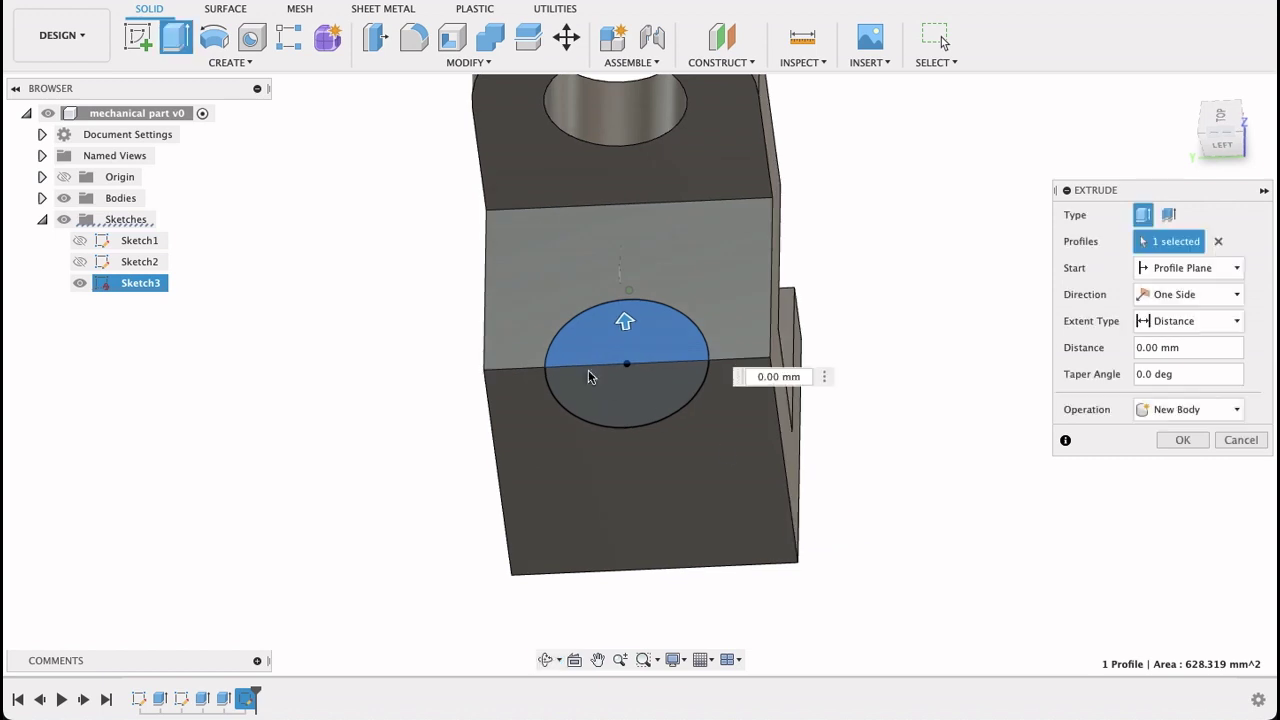
drag(625, 322, 639, 404)
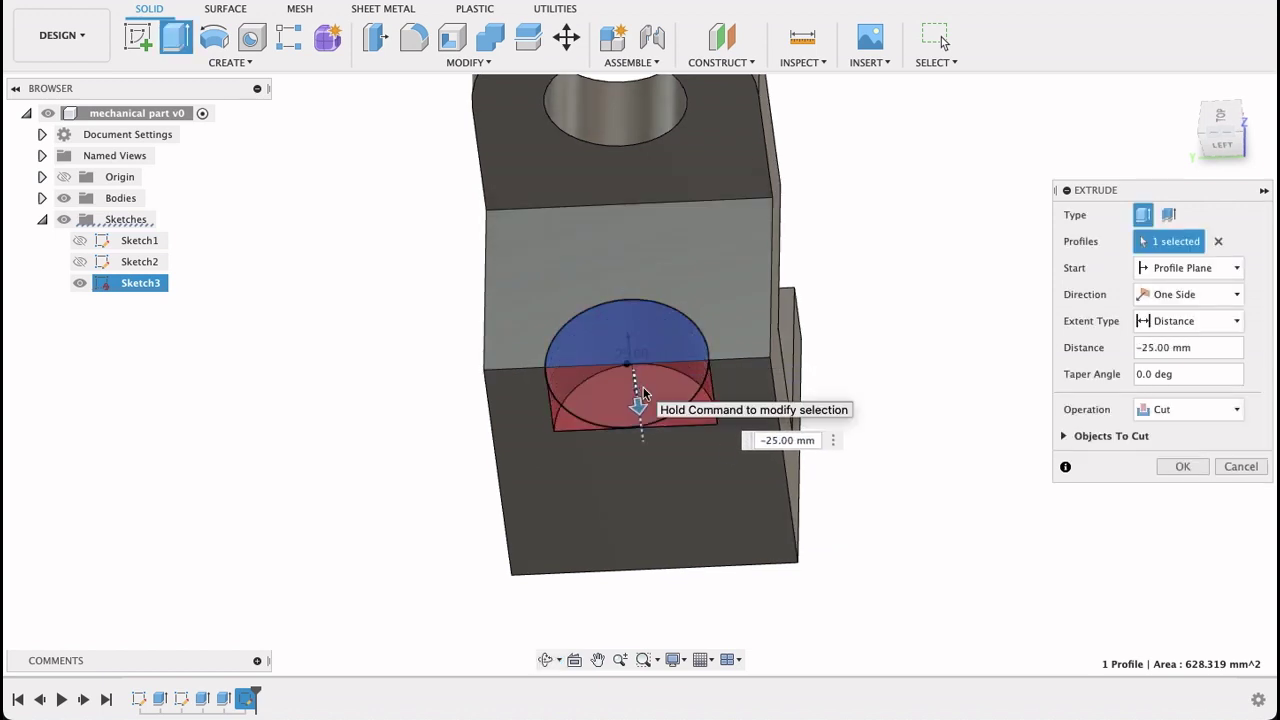
click(1218, 328)
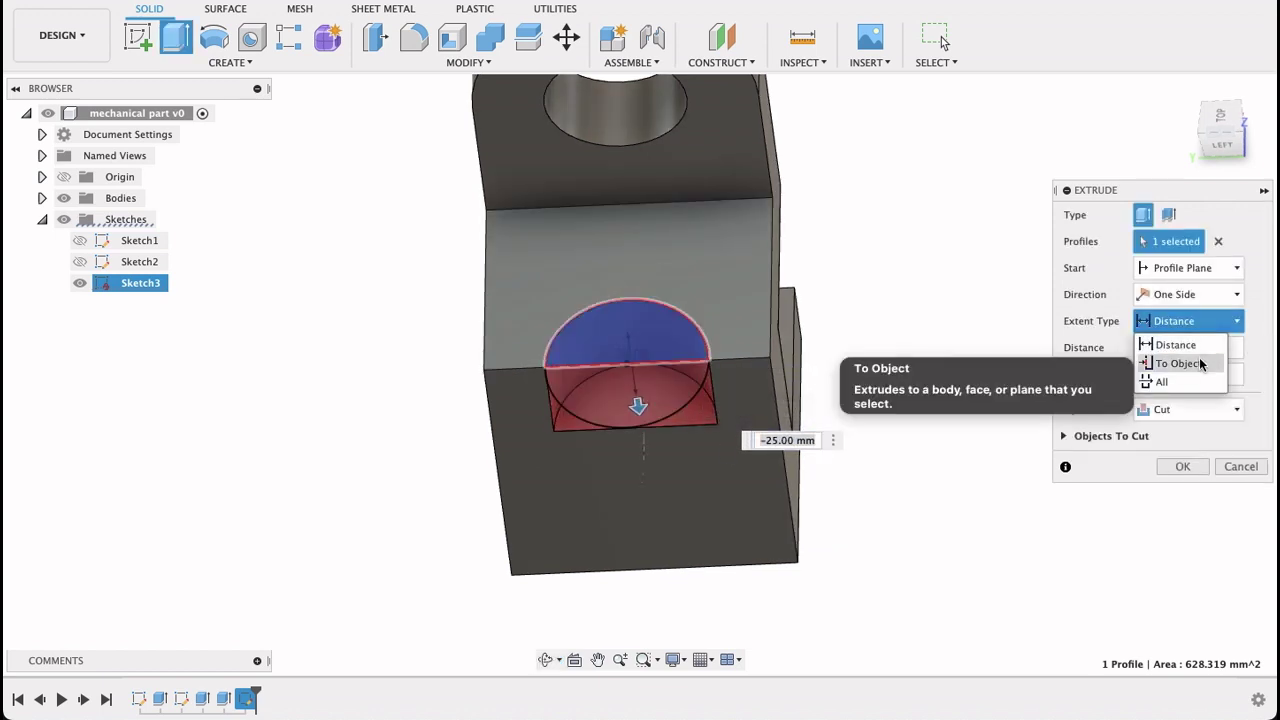
click(1190, 360)
shift+middle_drag(936, 581, 756, 641)
click(756, 641)
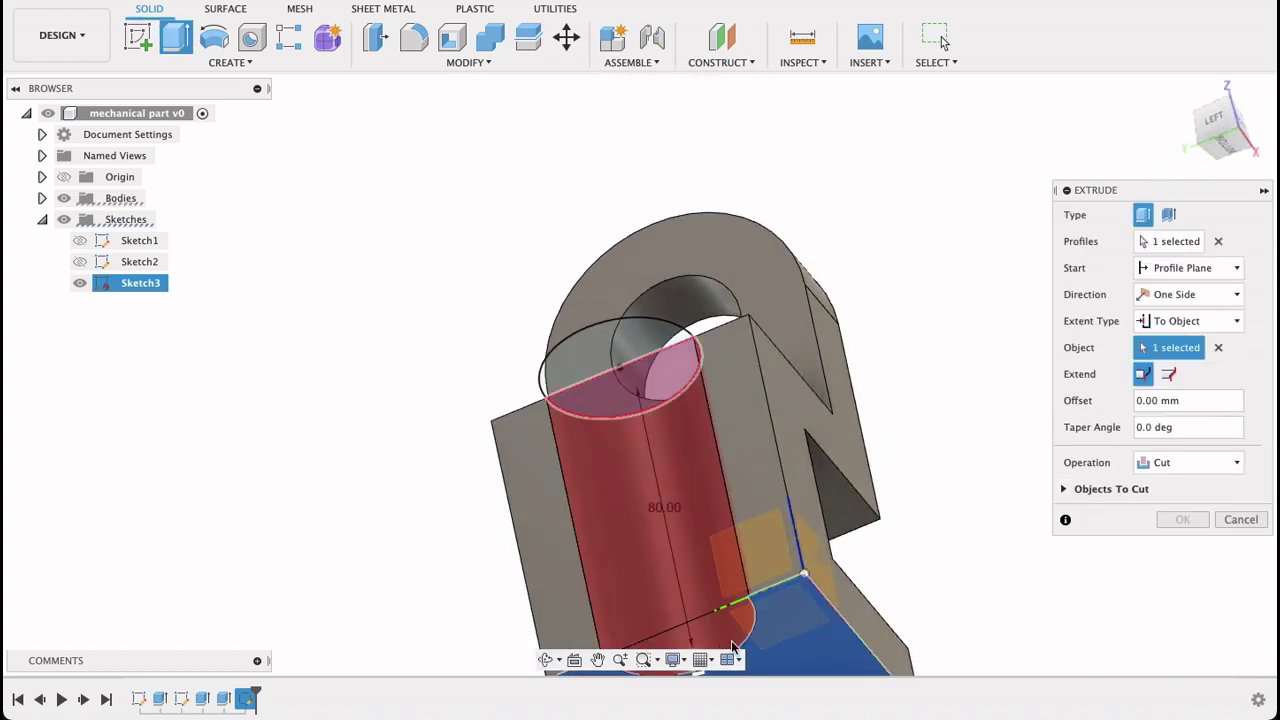
click(1182, 520)
mouse_move(1031, 575)
shift+middle_down()
mouse_move(1037, 365)
mouse_move(1019, 418)
mouse_move(997, 280)
mouse_move(1017, 291)
mouse_move(923, 368)
mouse_move(868, 386)
shift+middle_up()
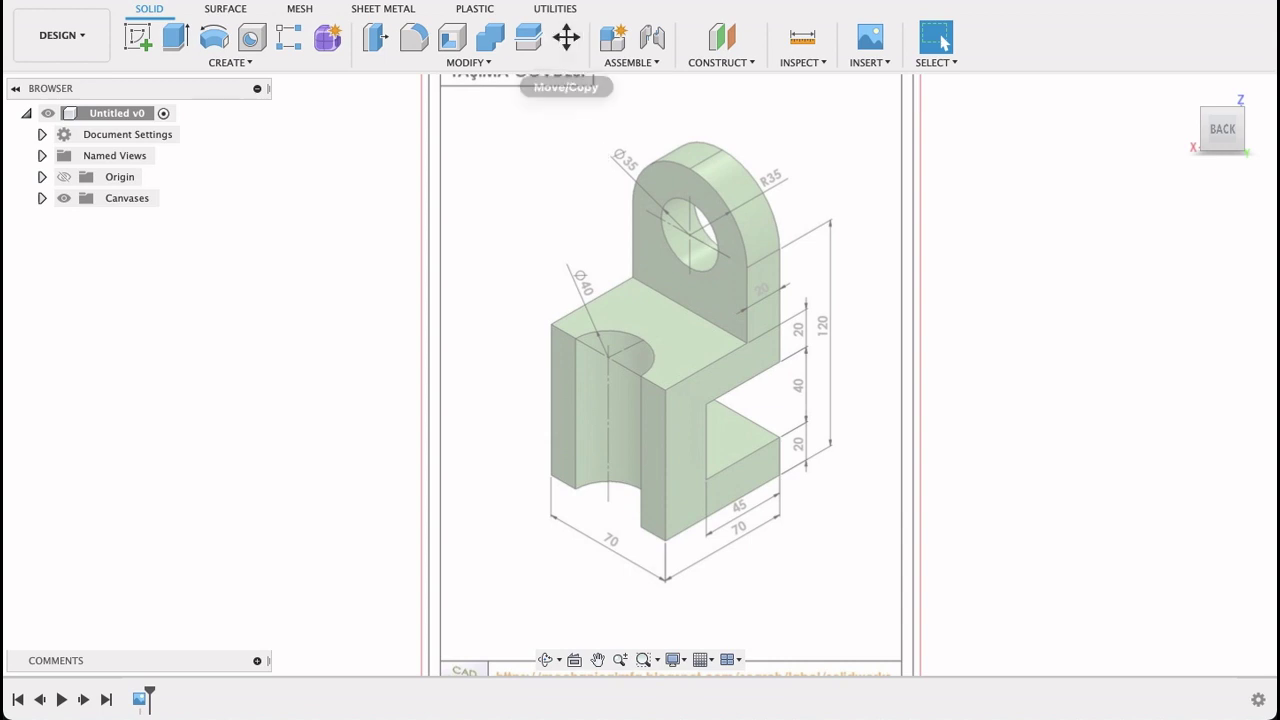
- Compare mechanical part v0 with the Untitled reference drawing, ending back on the part
click(300, 3)
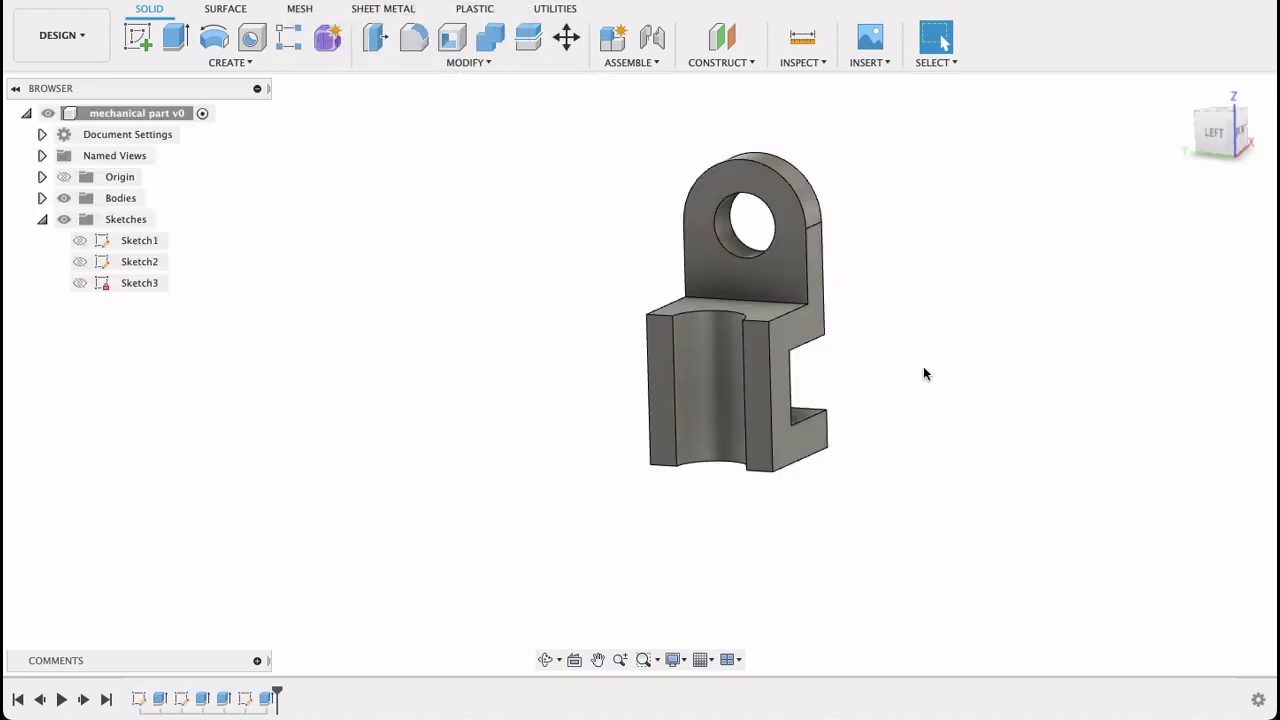
shift+middle_drag(923, 371, 1043, 371)
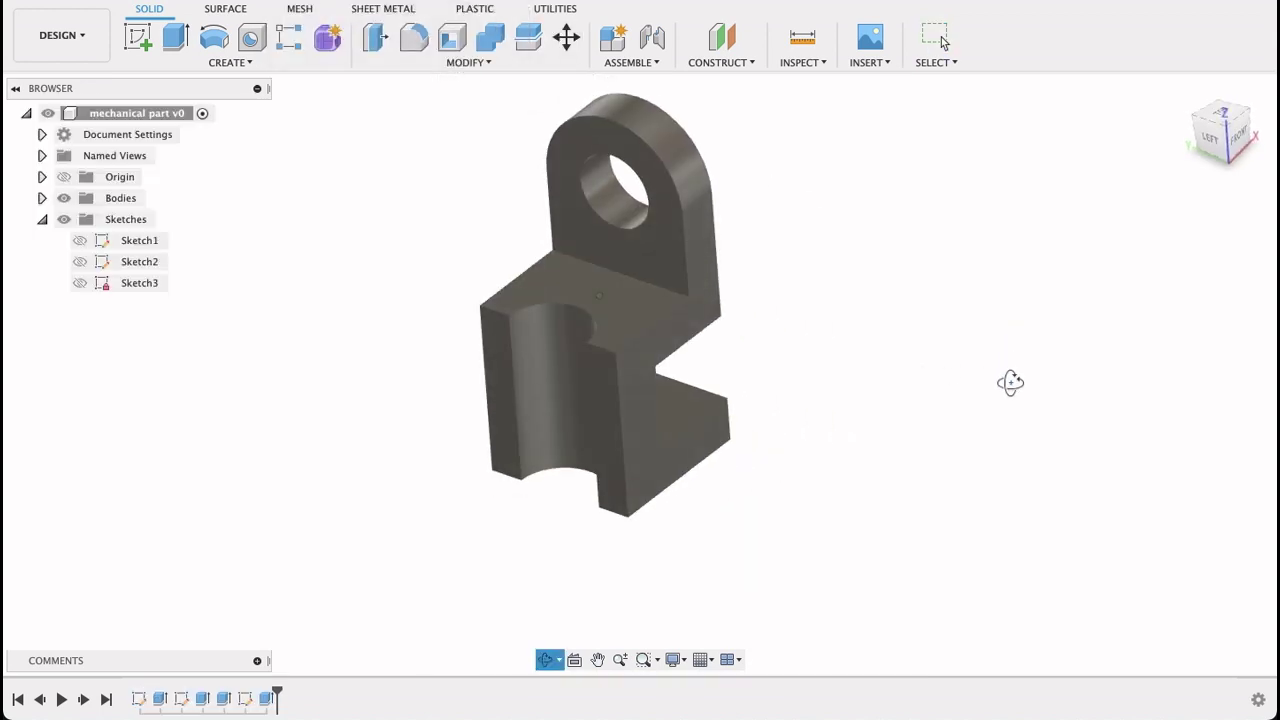
click(855, 2)
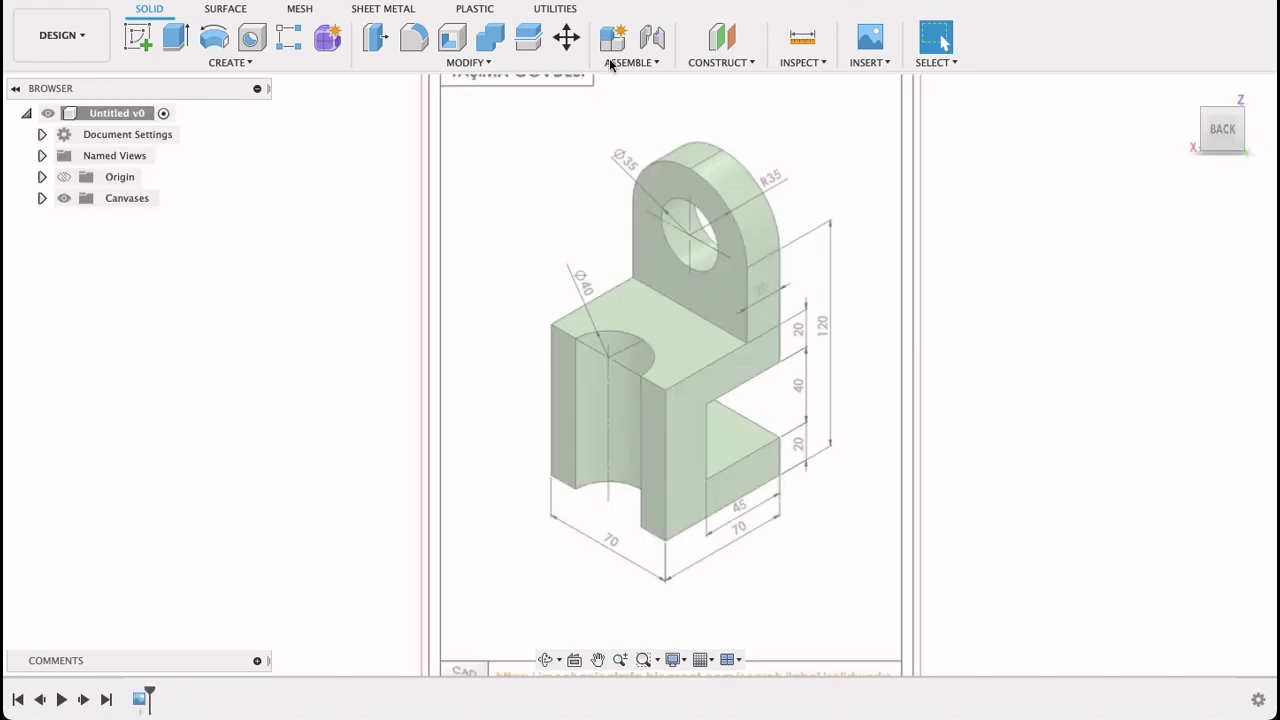
click(455, 3)
mouse_move(760, 323)
middle_down()
mouse_move(838, 347)
mouse_move(824, 340)
middle_up()
- Search the appearance library for 'blue' and apply Aluminum – Anodized Glossy (Blue) to the part
right_click(689, 326)
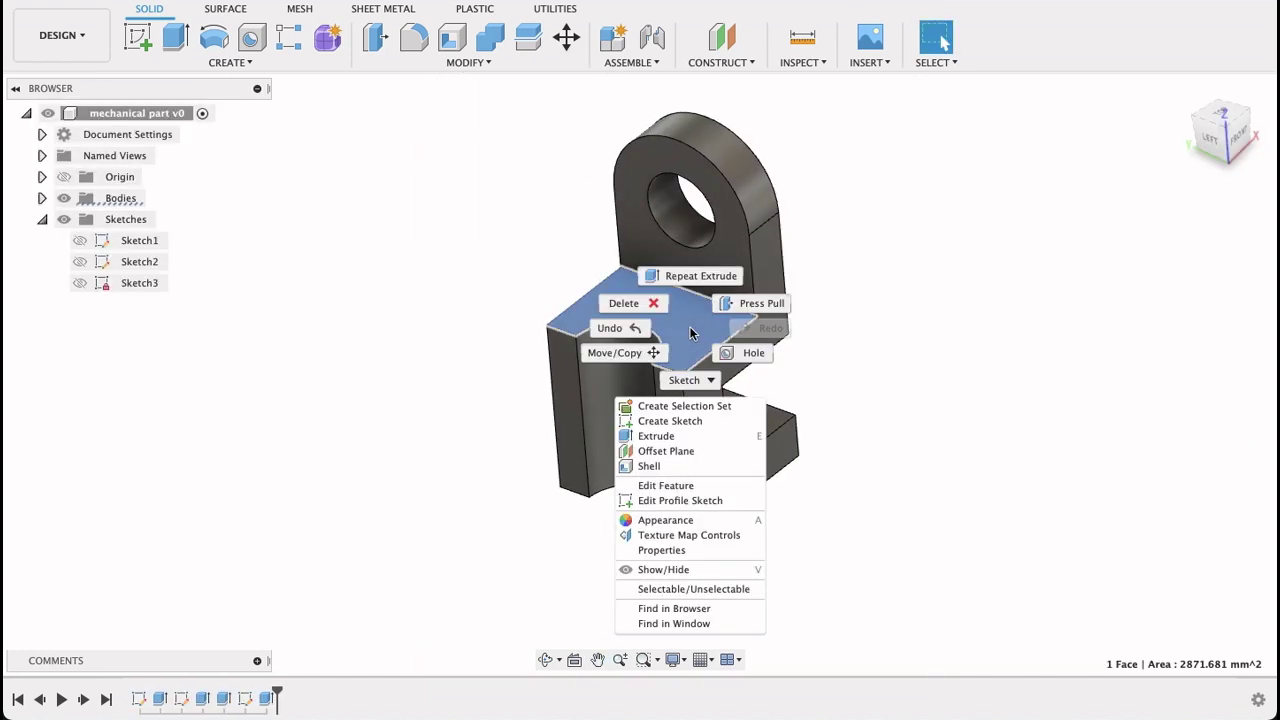
key(Escape)
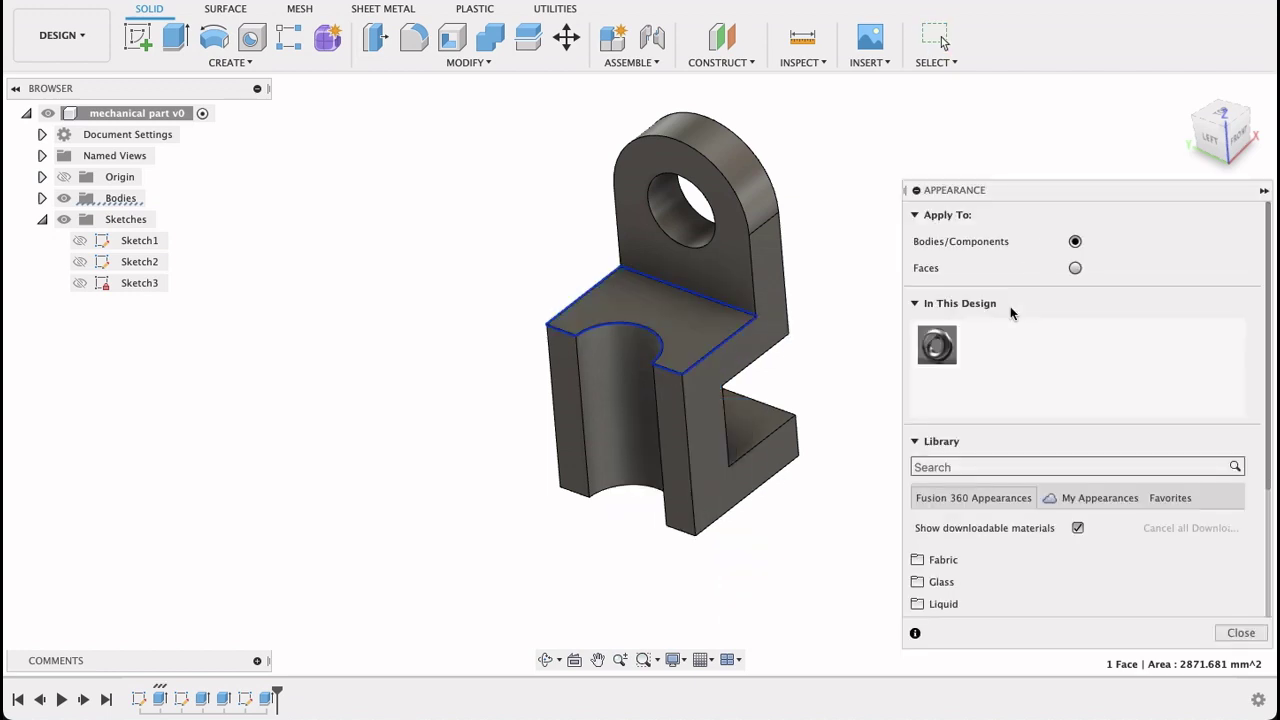
click(990, 466)
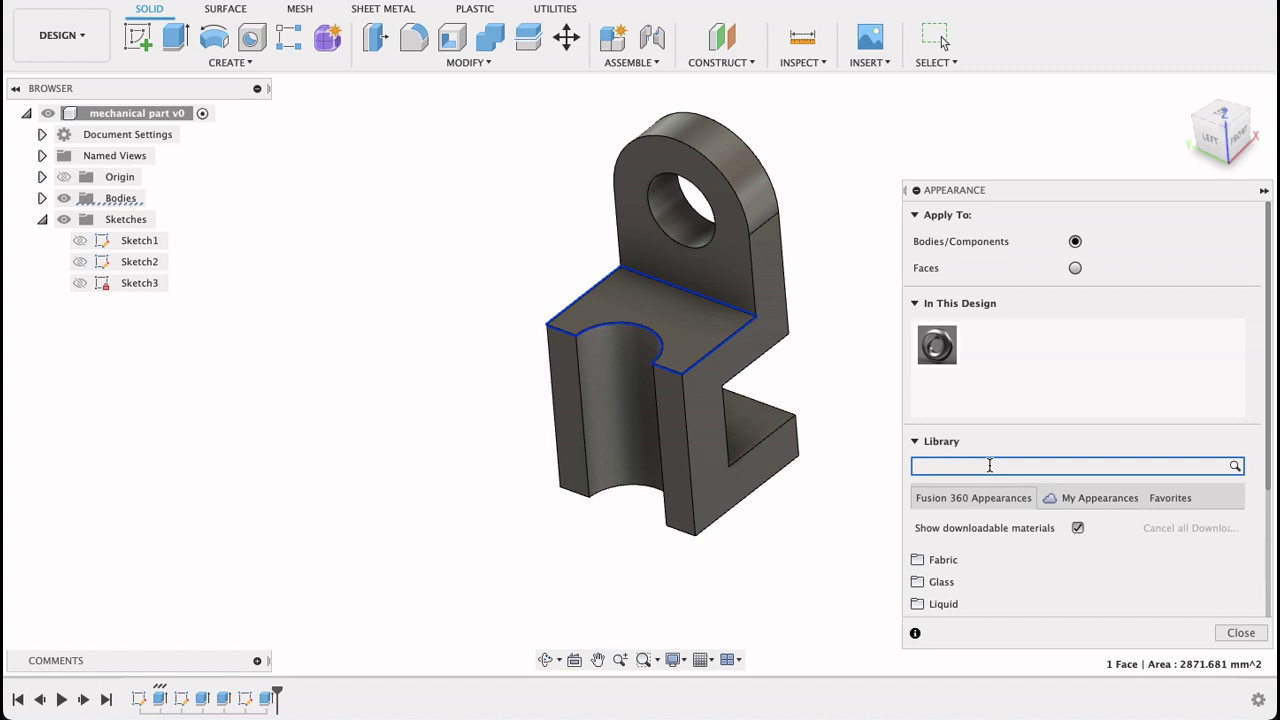
text(blue)
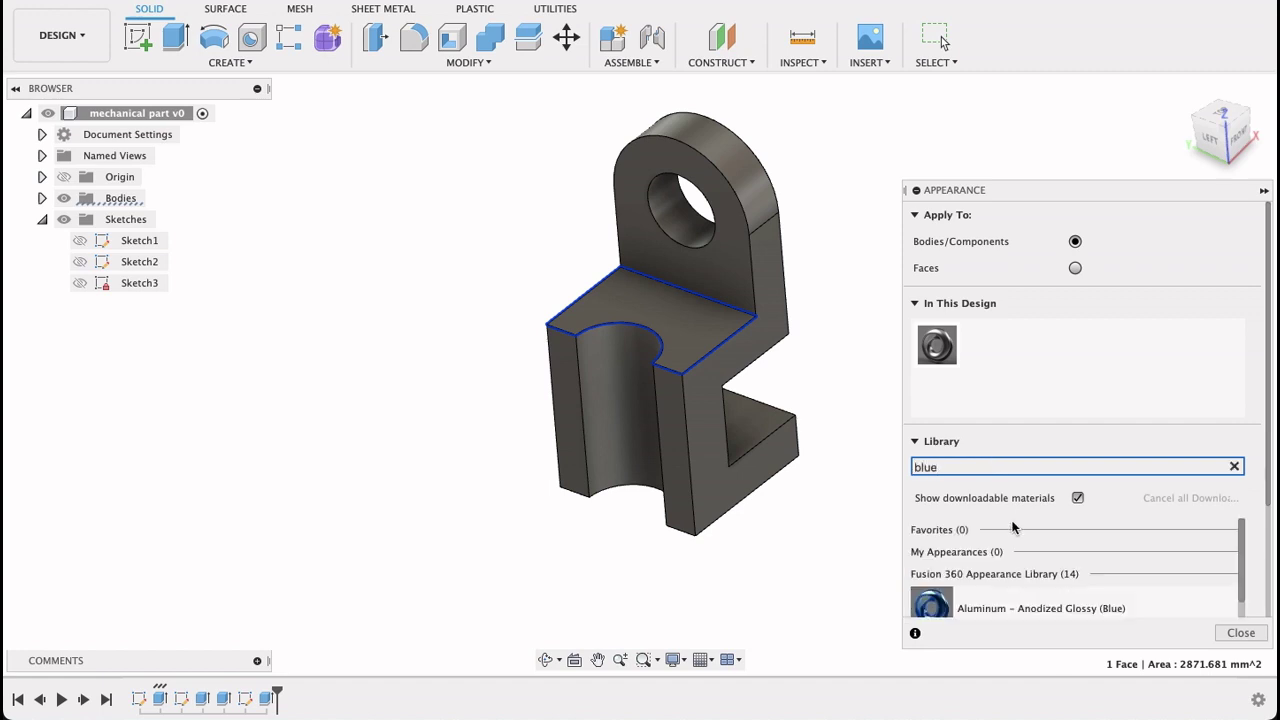
drag(1033, 607, 719, 357)
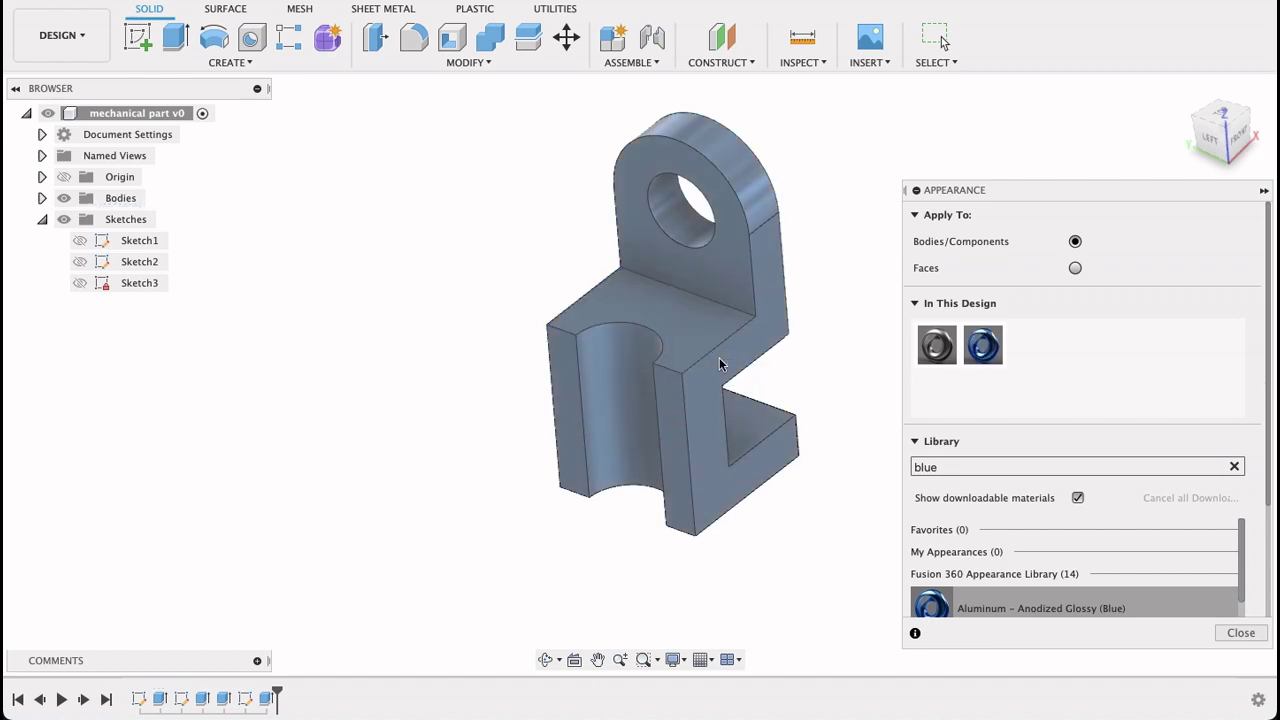
click(1240, 634)
shift+middle_drag(984, 299, 909, 343)
click(1185, 91)
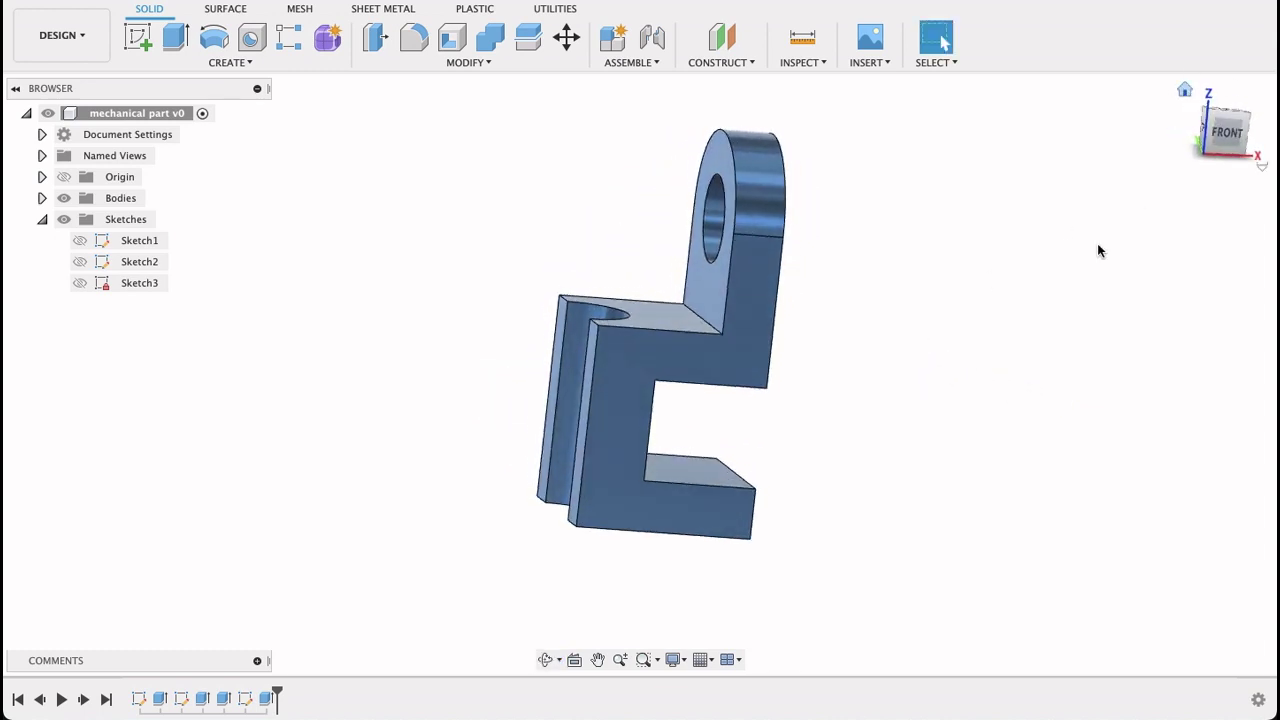